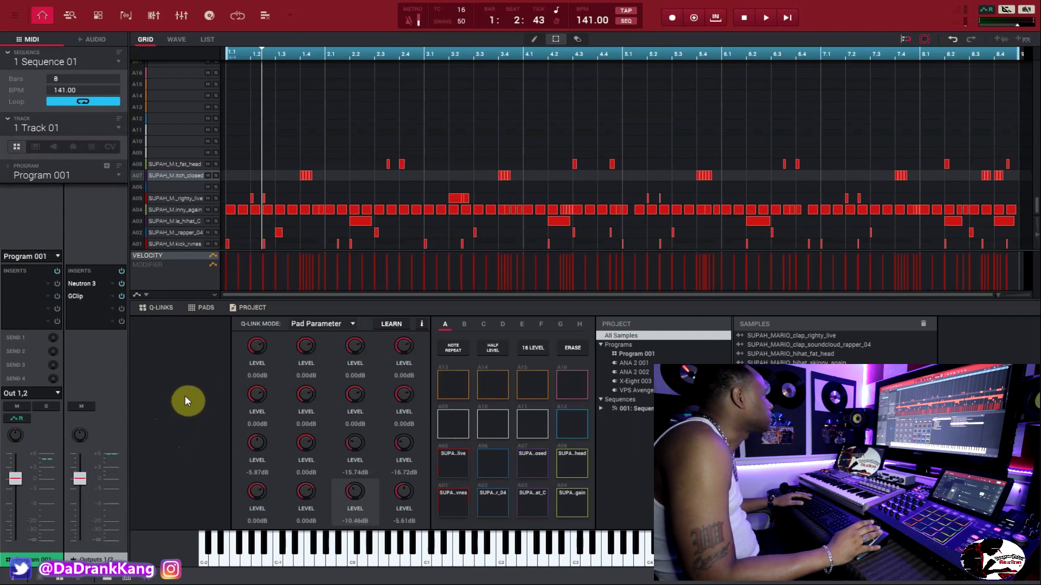
# Step: Preview the beat, then set Audio Mixdown to Explode tracks at 24-bit and continue to export
pyautogui.press('space')
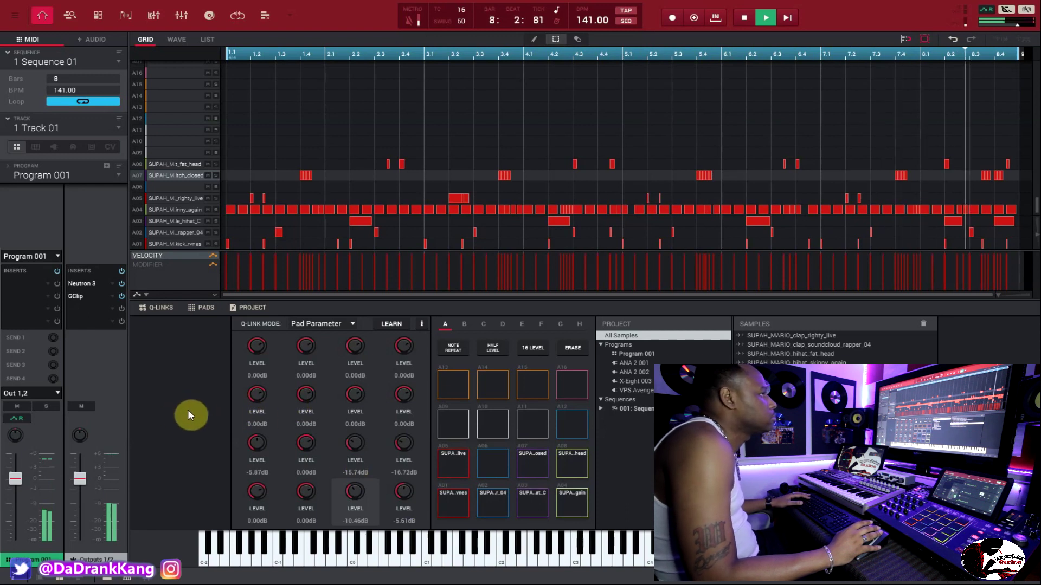
pyautogui.press('space')
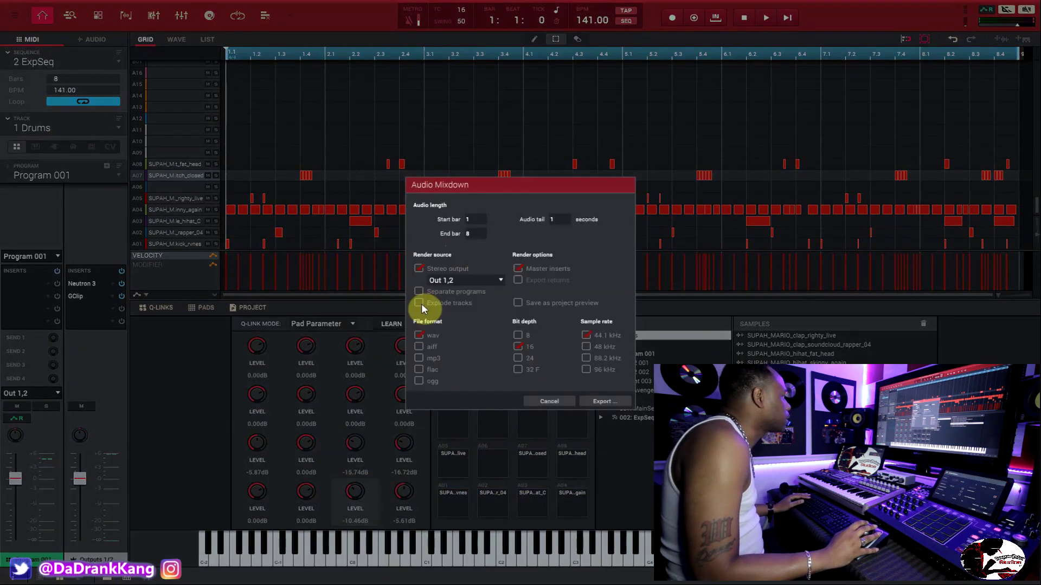
pyautogui.click(419, 303)
pyautogui.click(517, 357)
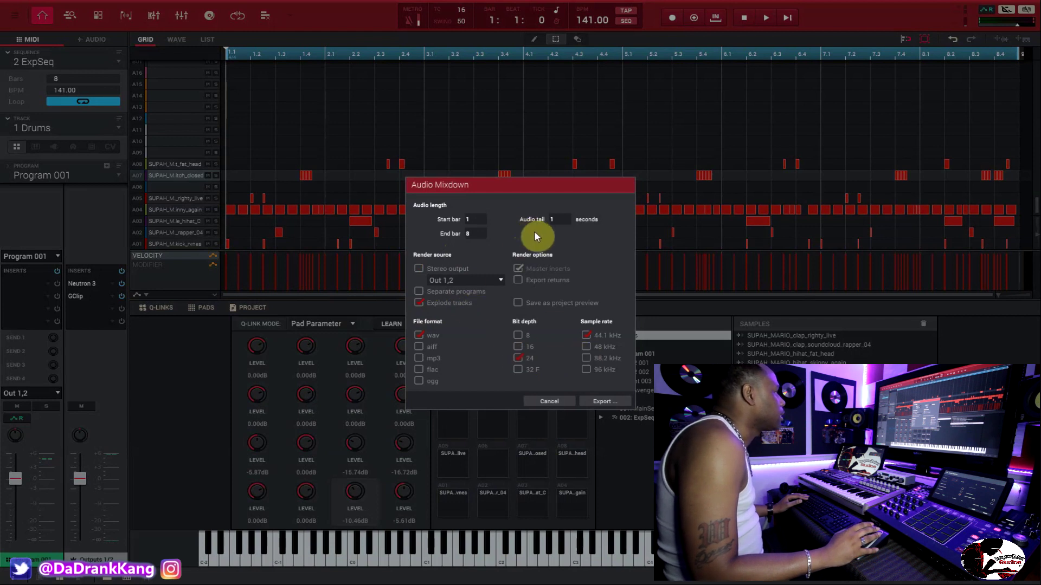
pyautogui.click(606, 402)
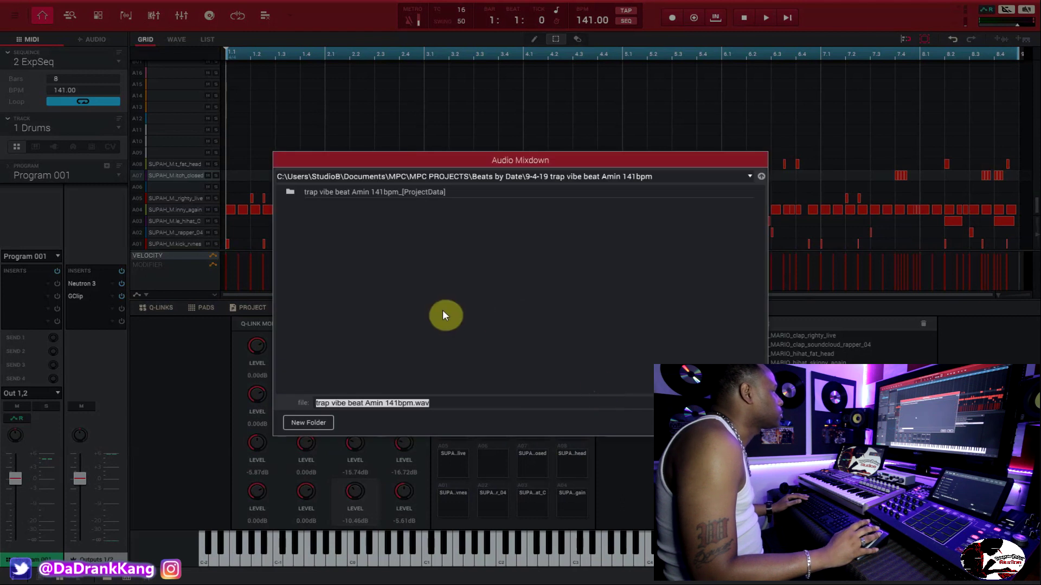
# Step: Create a new folder 'STEMS trap vibe beat Amin 141bpm' and export the stems into it
pyautogui.click(301, 427)
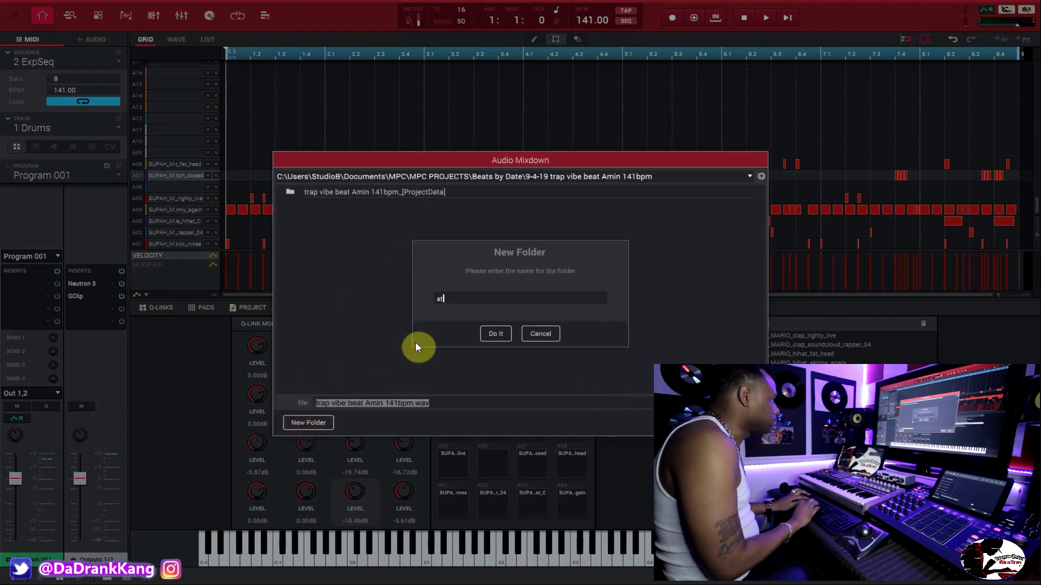
pyautogui.write('STEMS')
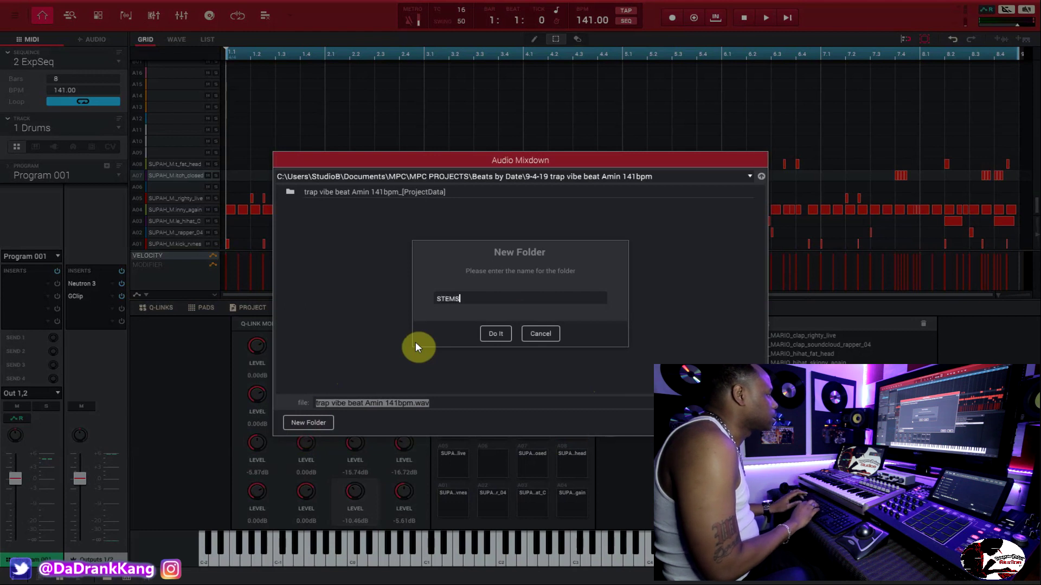
pyautogui.rightClick(508, 298)
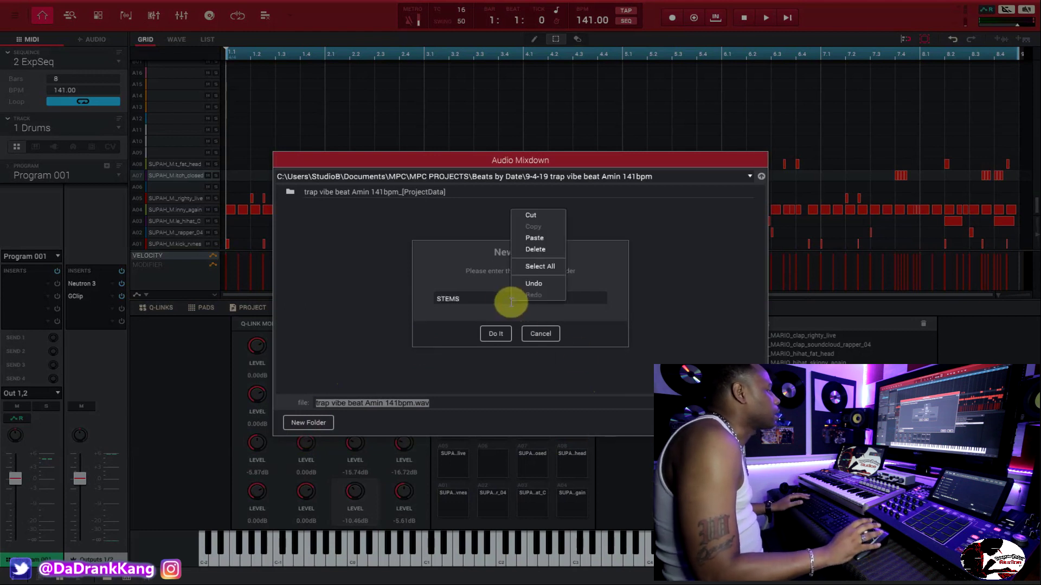
pyautogui.click(537, 239)
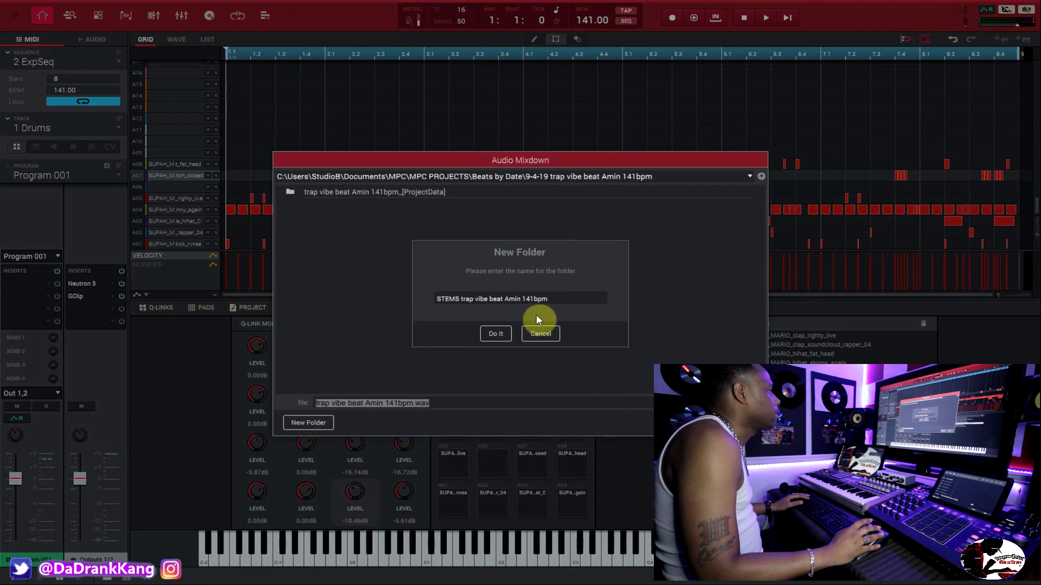
pyautogui.click(503, 336)
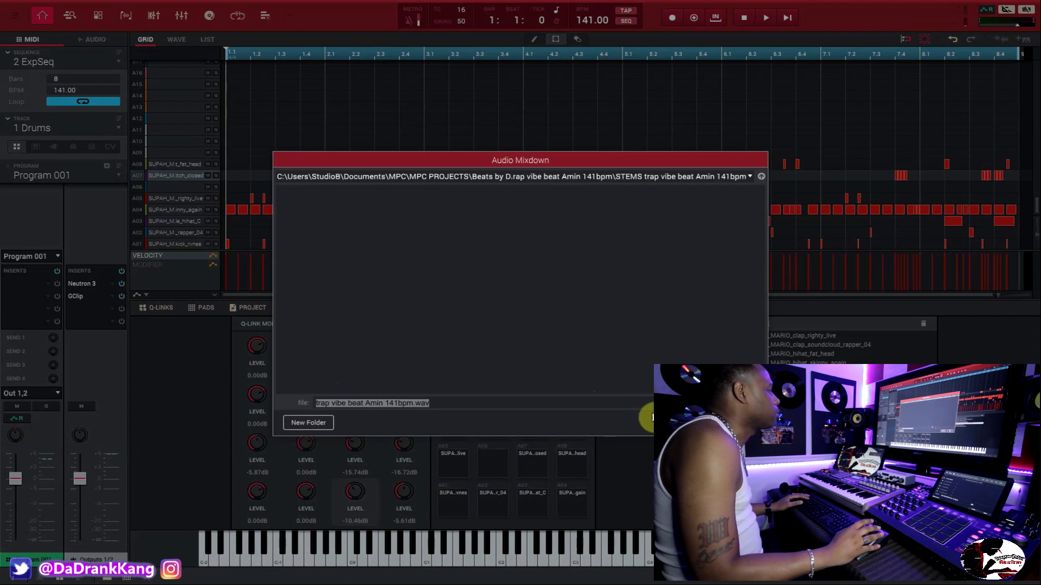
pyautogui.press('Return')
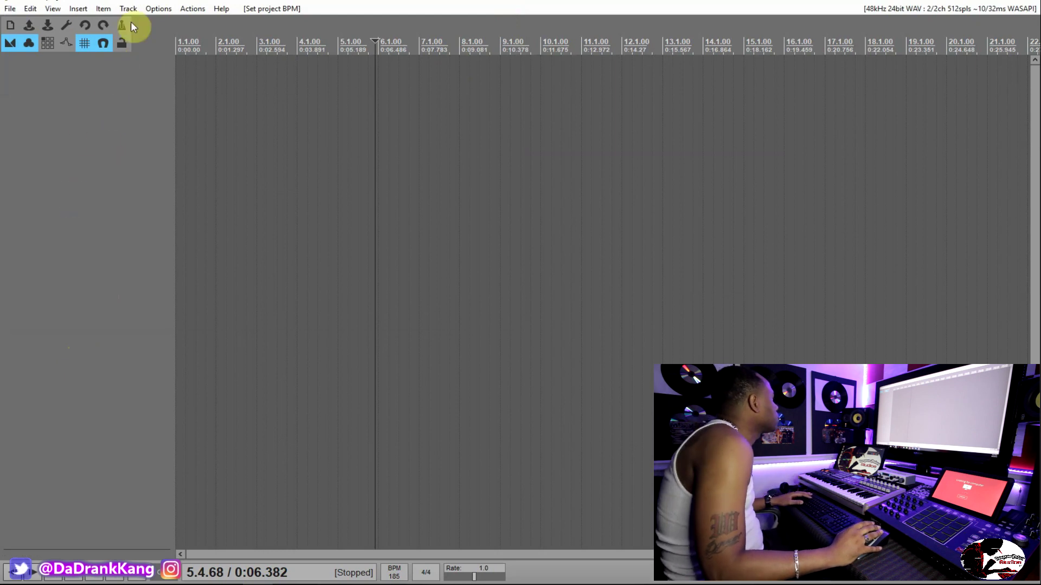
# Step: Insert the eleven stem WAV files from the STEMS folder as media into the project
pyautogui.click(79, 9)
pyautogui.click(96, 24)
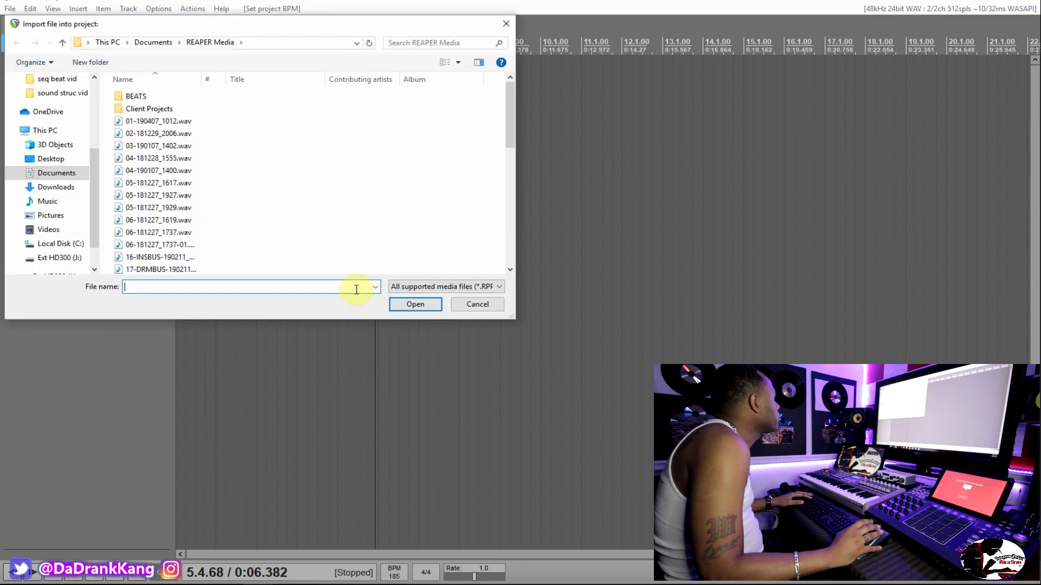
pyautogui.scroll(3, 86, 115)
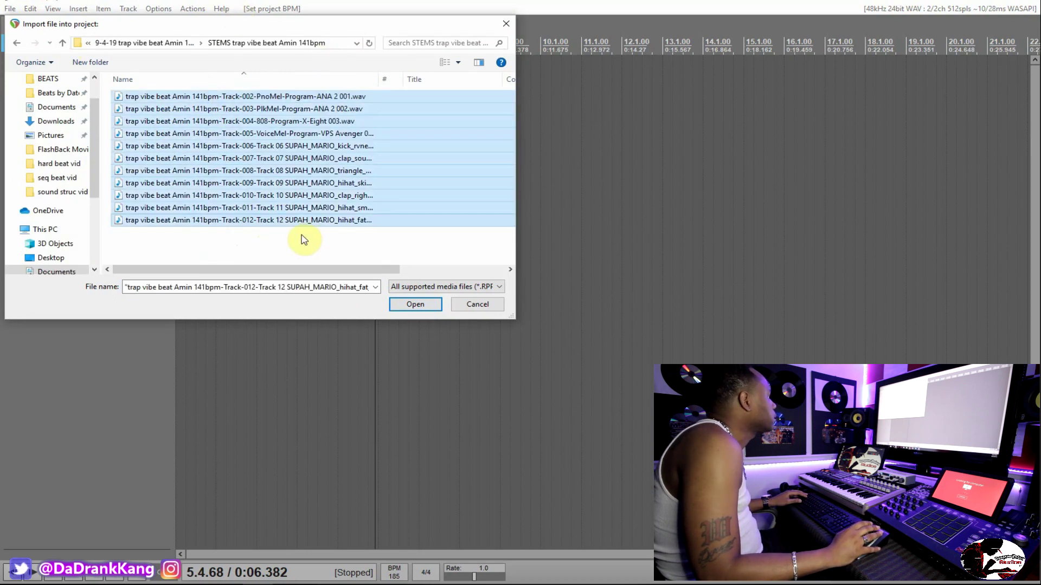
pyautogui.click(415, 309)
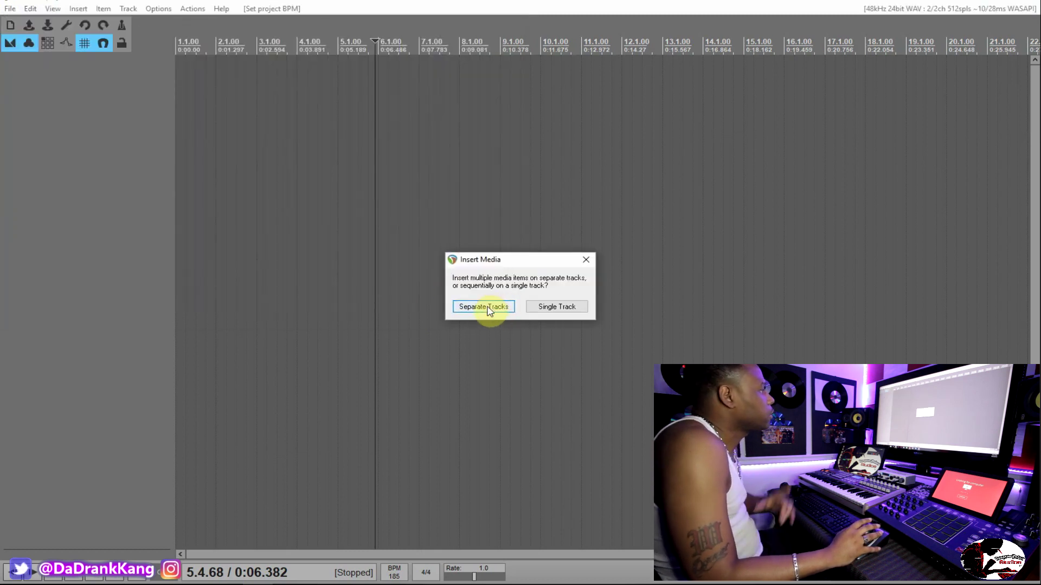
# Step: Put each stem on its own track starting at 1.1.00, set tempo to 141 BPM, and preview playback
pyautogui.click(489, 308)
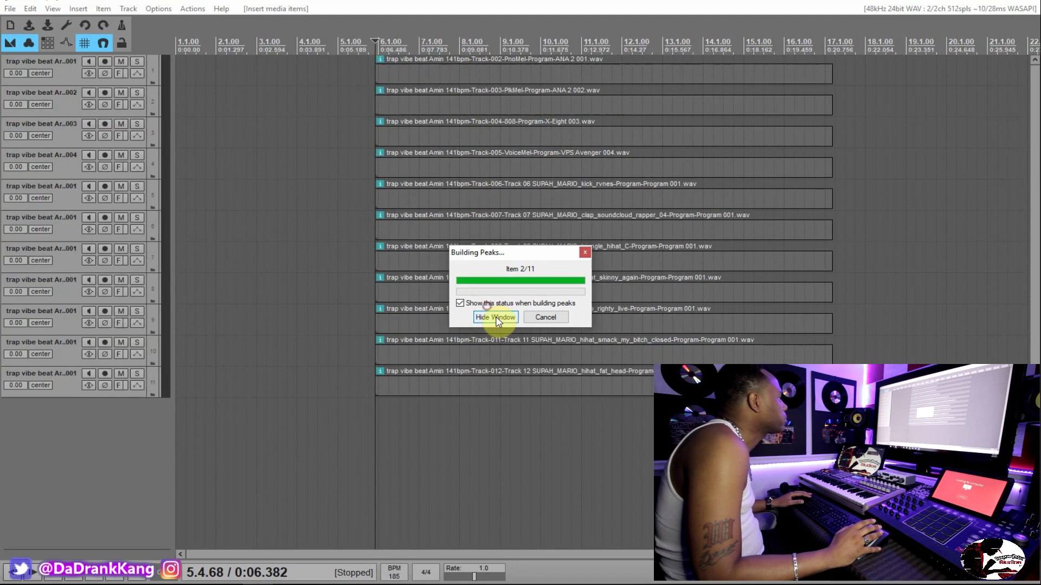
pyautogui.moveTo(494, 73); pyautogui.dragTo(294, 73)
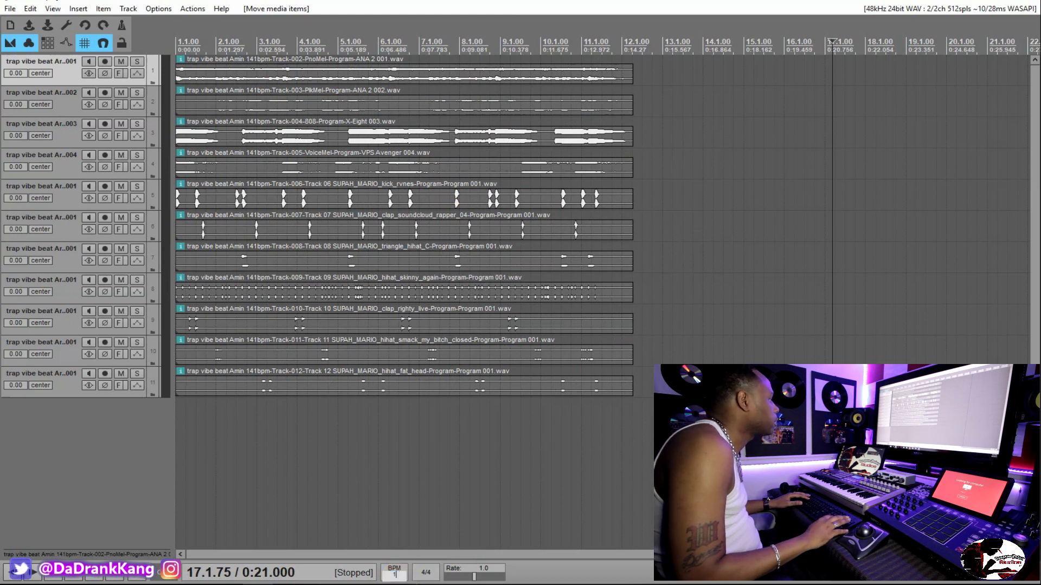
pyautogui.press('Return')
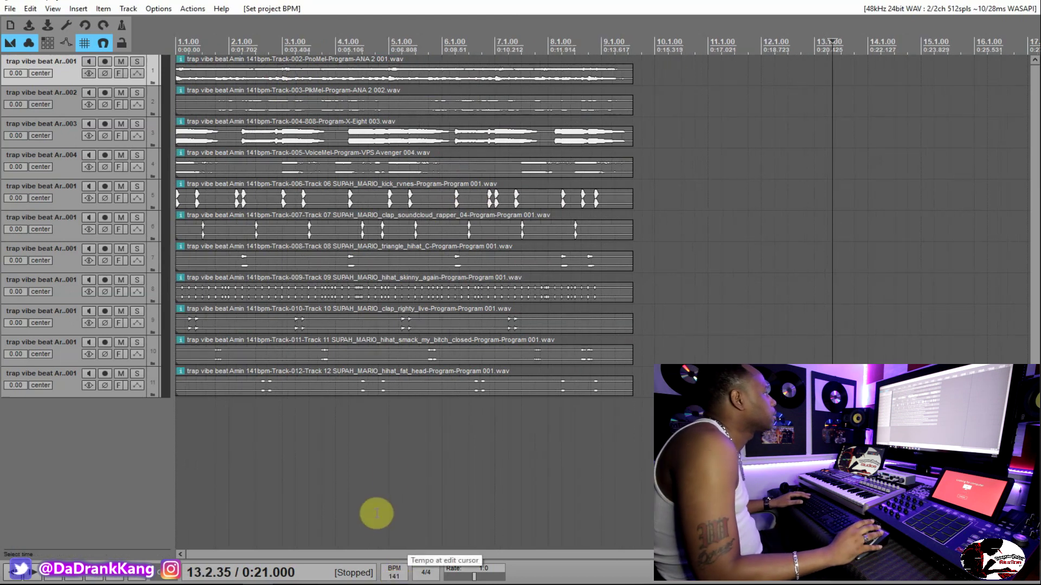
pyautogui.press('Home')
pyautogui.press('space')
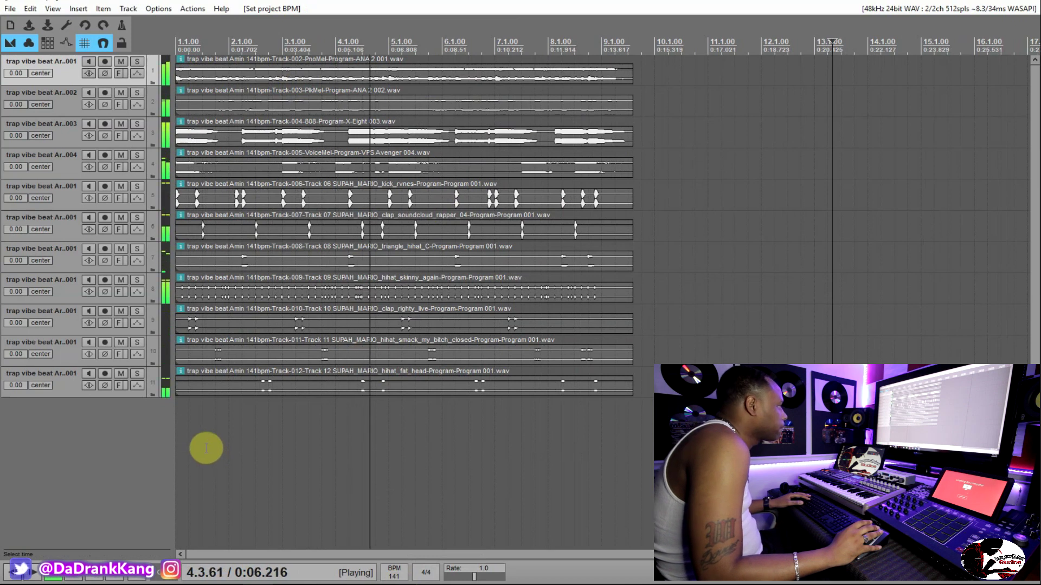
pyautogui.press('space')
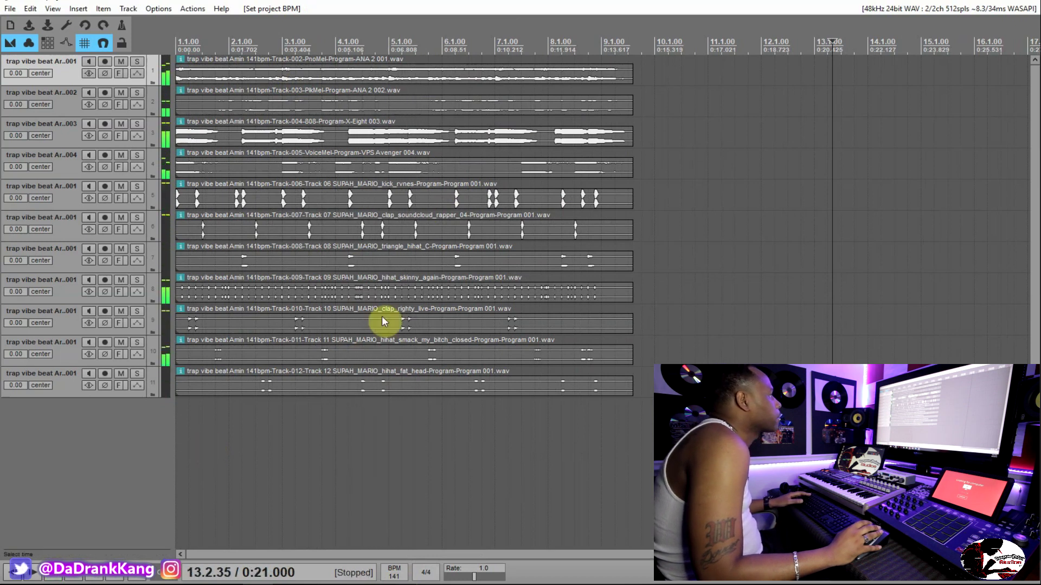
# Step: Trim all stem items to end at bar 9 so each is eight bars long
pyautogui.moveTo(630, 77); pyautogui.dragTo(601, 81)
pyautogui.scroll(6, 479, 215)
pyautogui.scroll(-6, 477, 216)
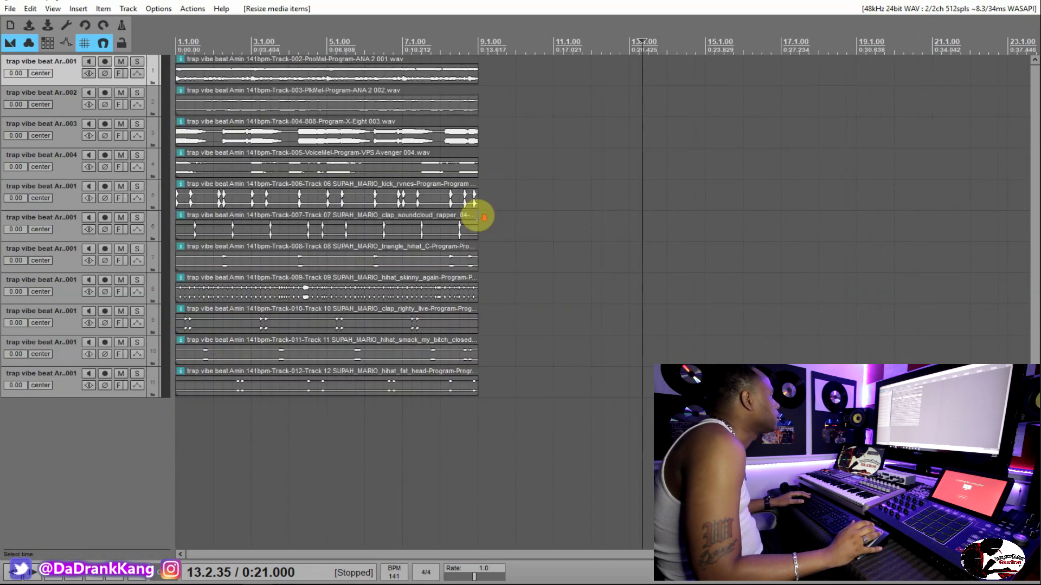
pyautogui.click(235, 472)
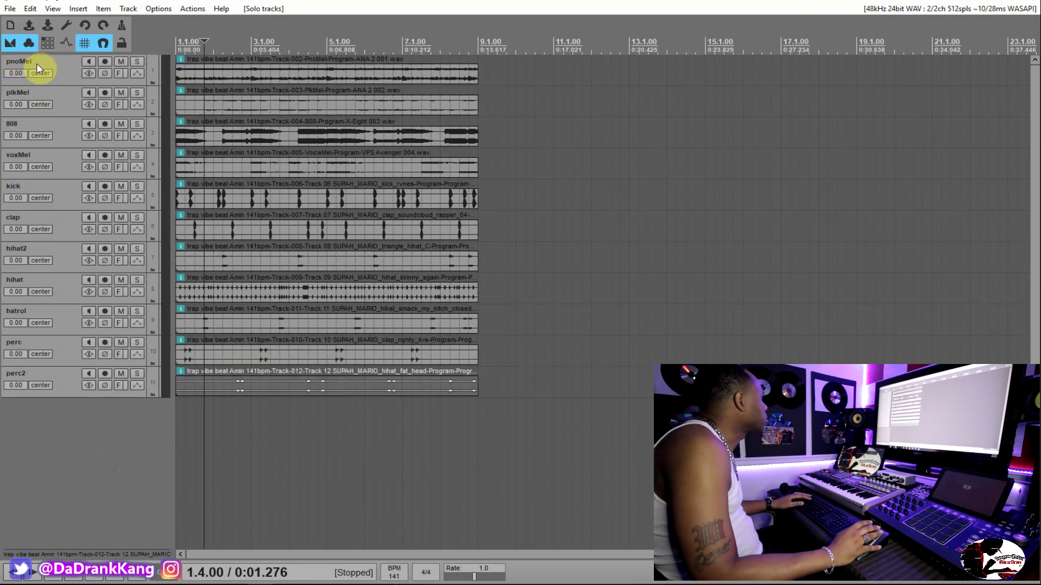
# Step: Add an INSTMTS folder track at the top containing pnoMel, plkMel and voxMel
pyautogui.click(18, 63)
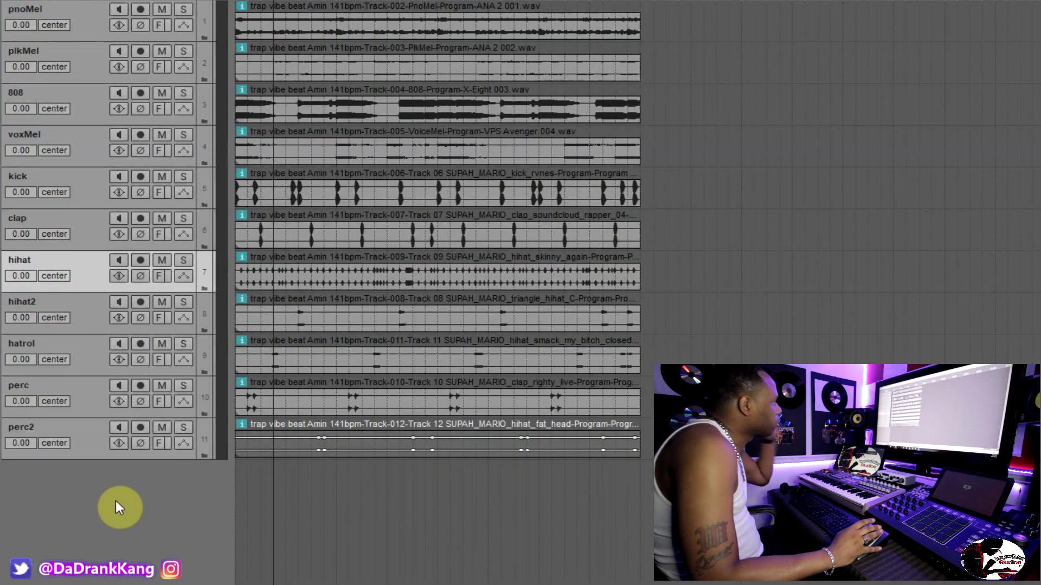
pyautogui.doubleClick(115, 500)
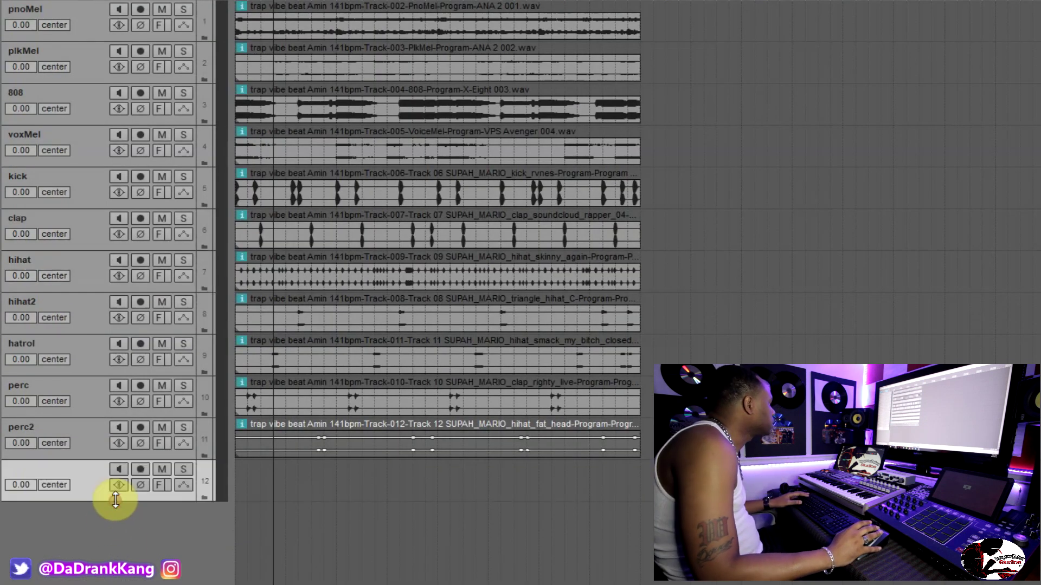
pyautogui.doubleClick(111, 544)
pyautogui.moveTo(86, 475); pyautogui.dragTo(60, 17)
pyautogui.doubleClick(49, 7)
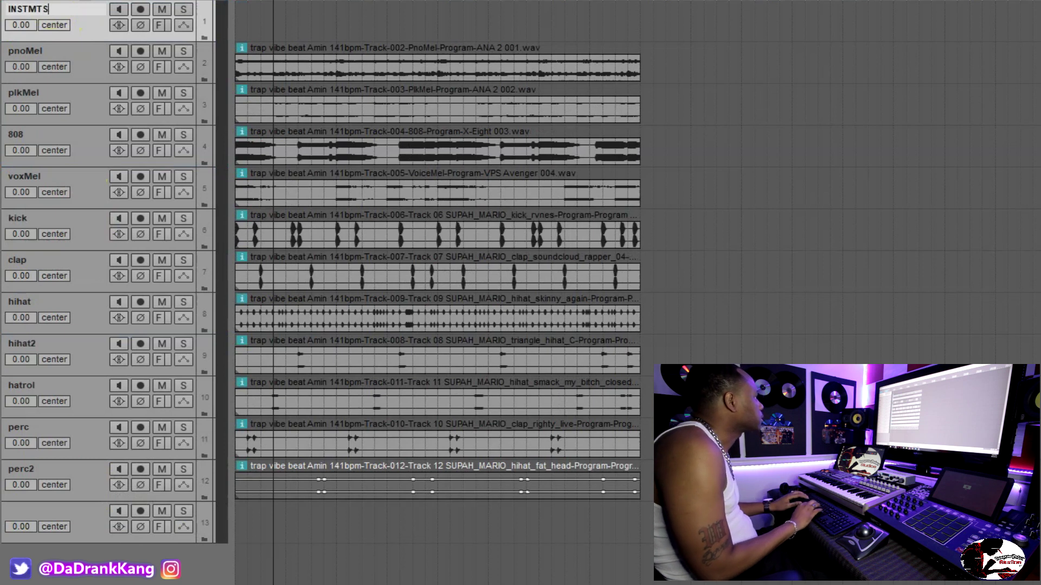
pyautogui.write('INSTMTS')
pyautogui.press('Return')
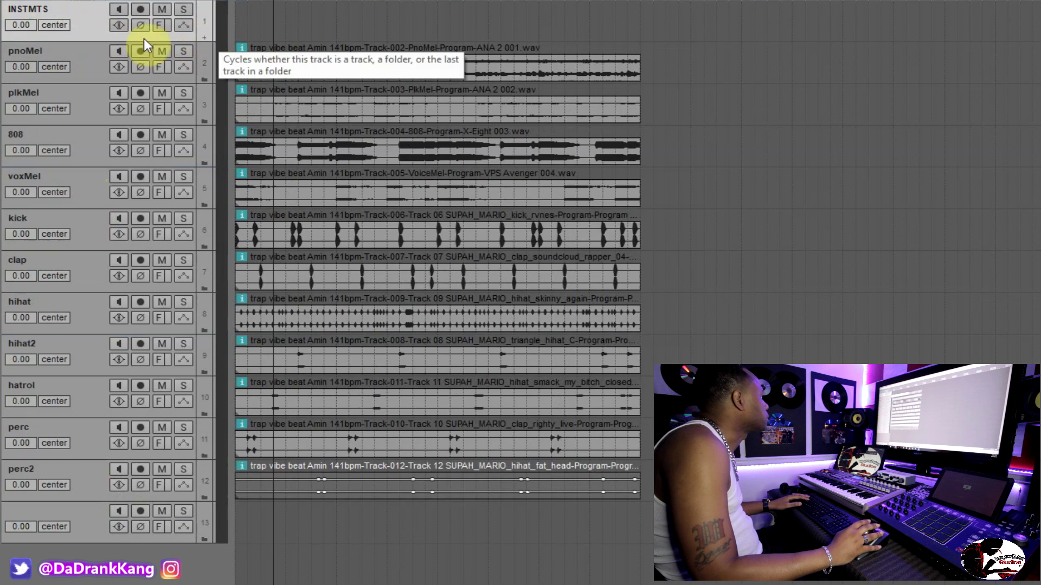
pyautogui.click(202, 35)
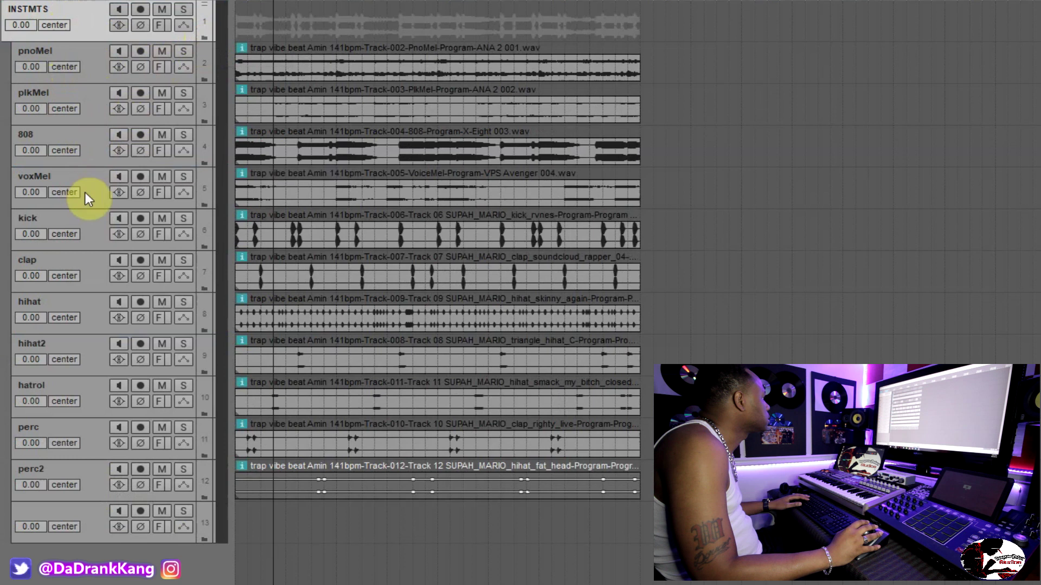
pyautogui.moveTo(86, 193); pyautogui.dragTo(80, 130)
pyautogui.moveTo(87, 173); pyautogui.dragTo(85, 219)
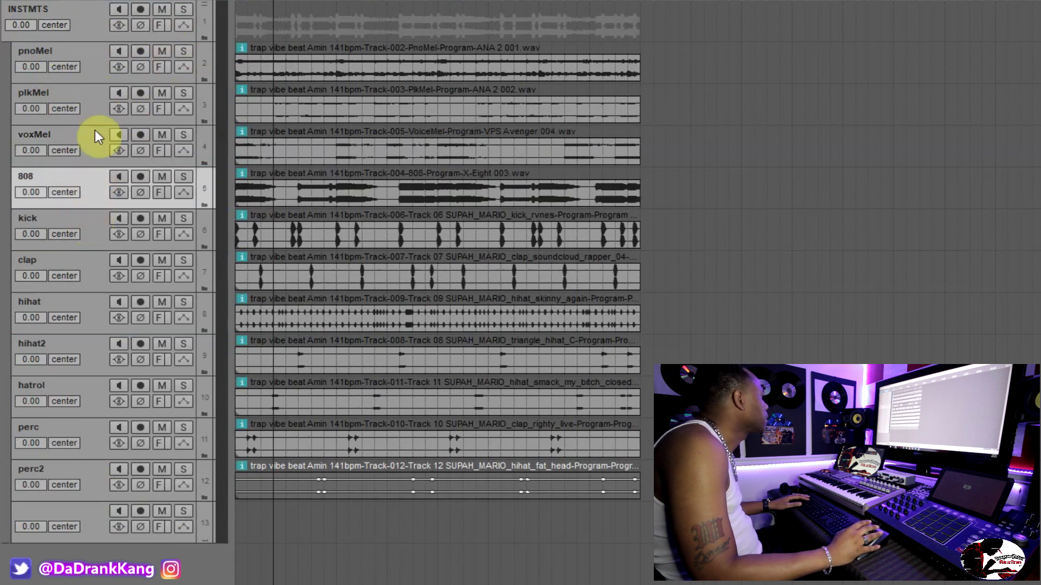
pyautogui.click(204, 165)
pyautogui.click(204, 165)
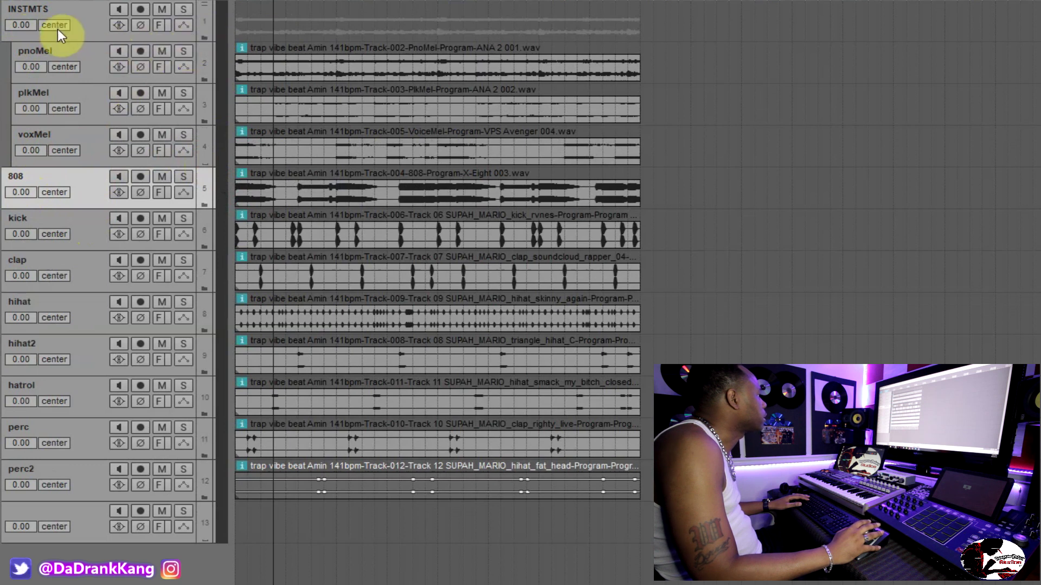
# Step: Add a DRUMS folder track above 808 holding the drums through perc2, removing the extra empty track
pyautogui.doubleClick(93, 514)
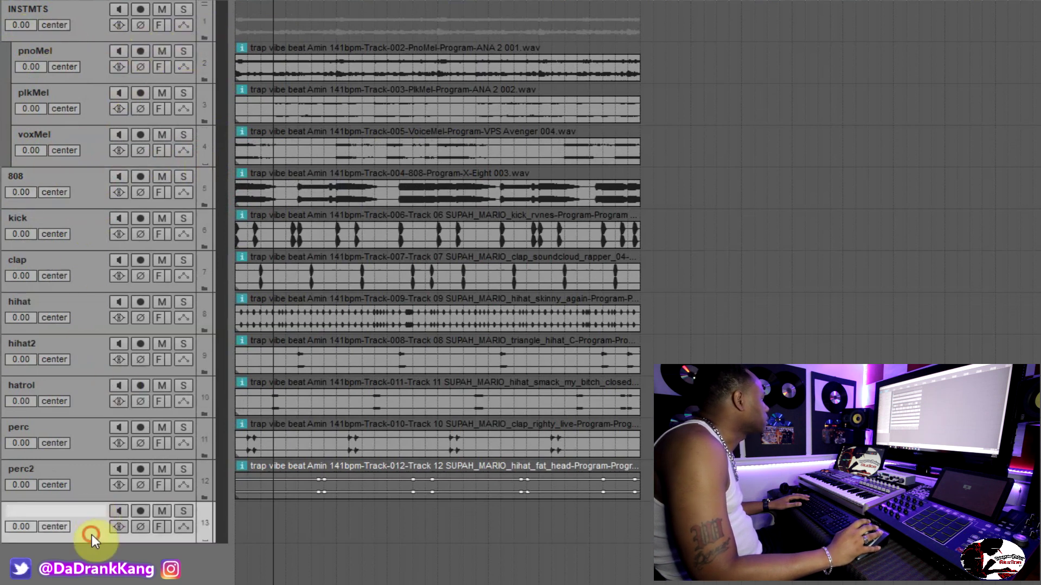
pyautogui.moveTo(92, 535); pyautogui.dragTo(43, 178)
pyautogui.doubleClick(36, 177)
pyautogui.write('DRUMS')
pyautogui.press('Return')
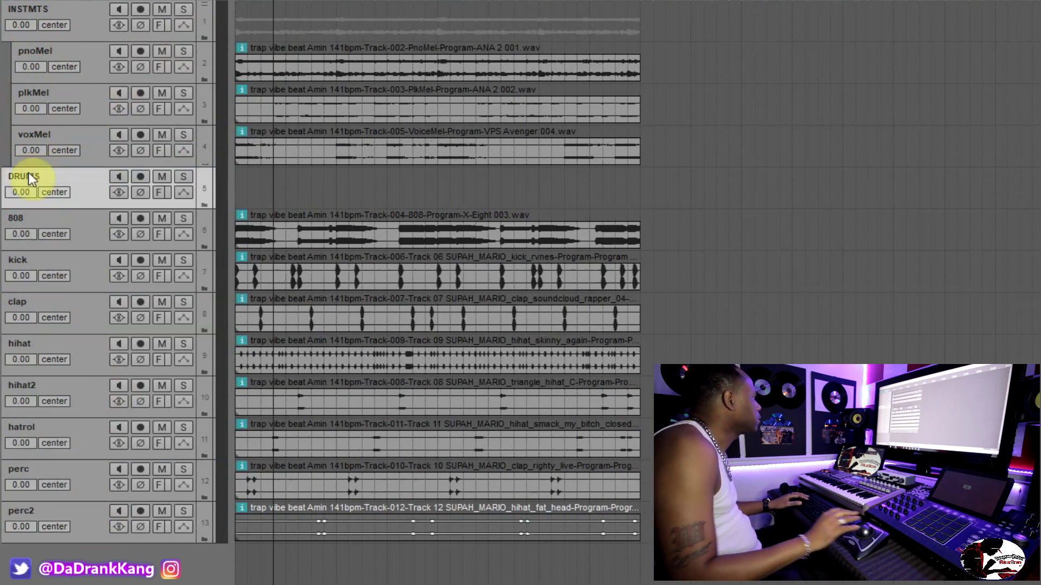
pyautogui.click(204, 205)
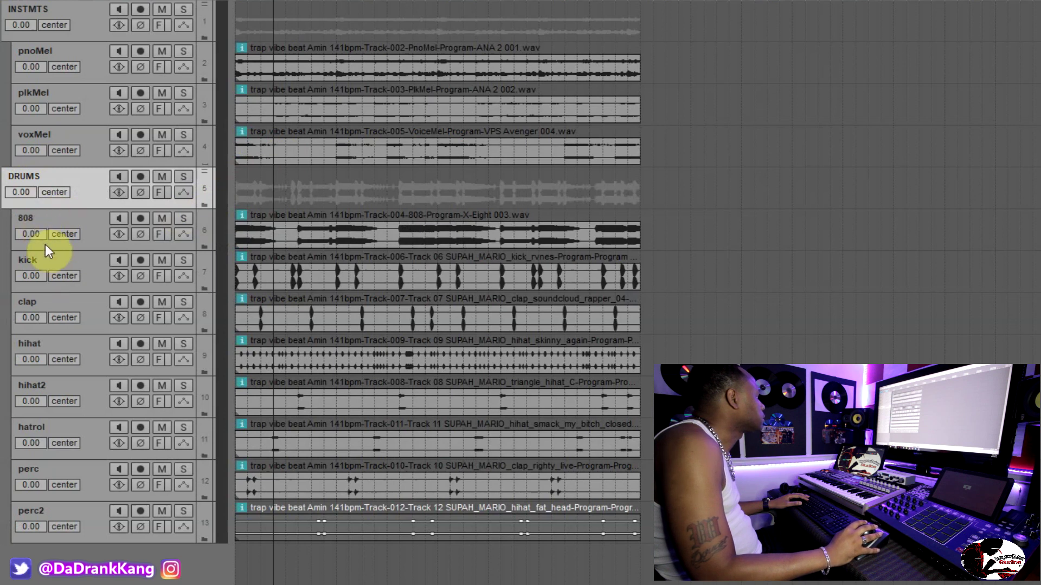
pyautogui.click(202, 540)
pyautogui.click(202, 540)
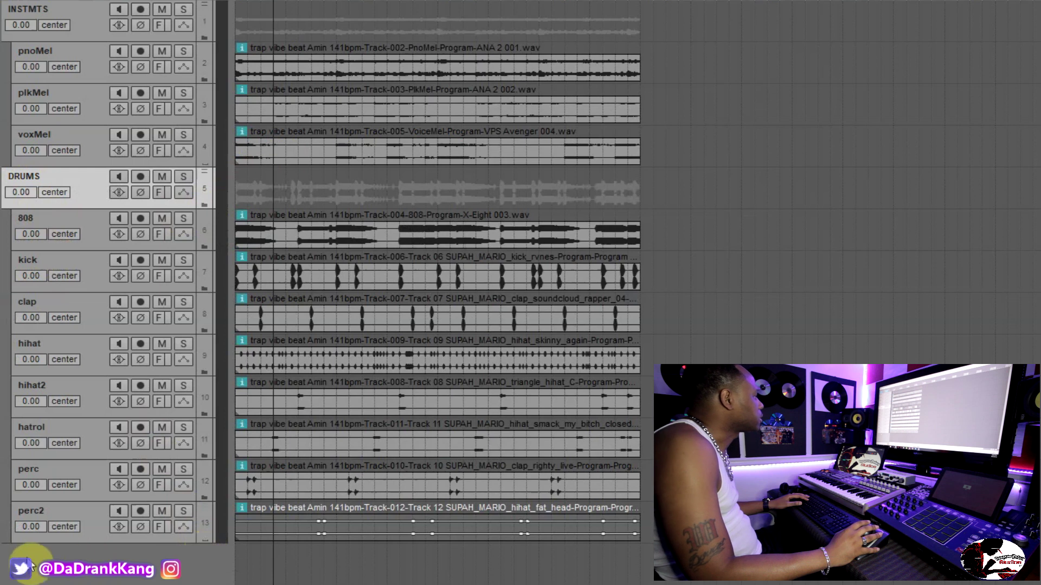
pyautogui.doubleClick(91, 581)
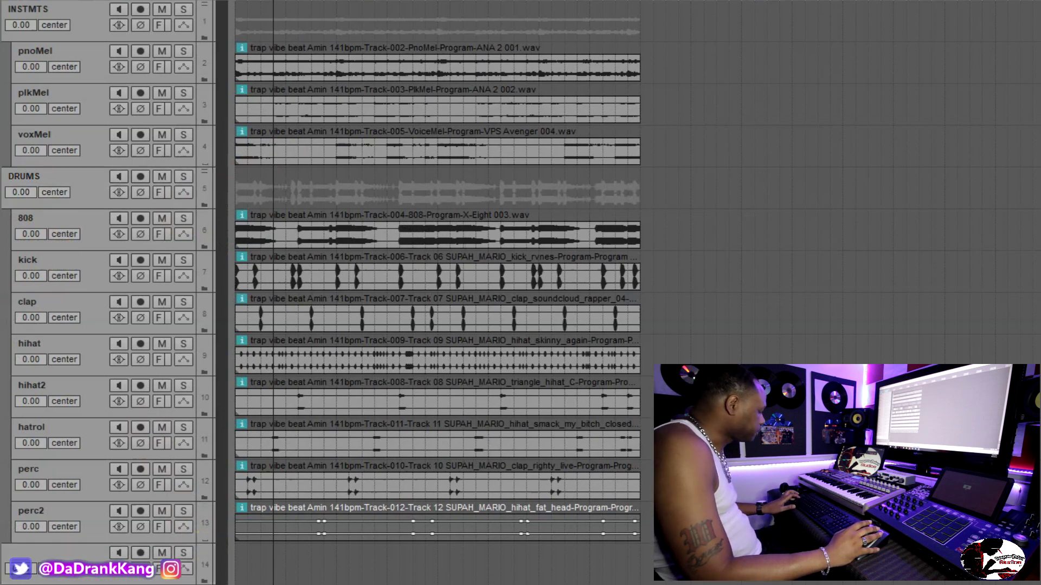
pyautogui.hotkey('ctrl', 'z')
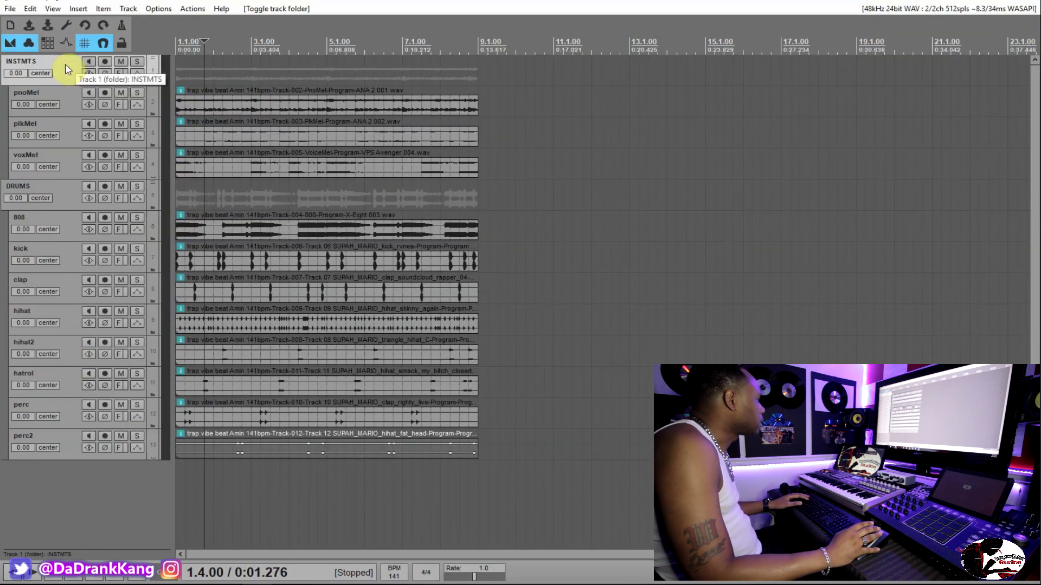
# Step: Colour INSTMTS dark blue, pnoMel and plkMel green, and voxMel yellow
pyautogui.doubleClick(67, 69)
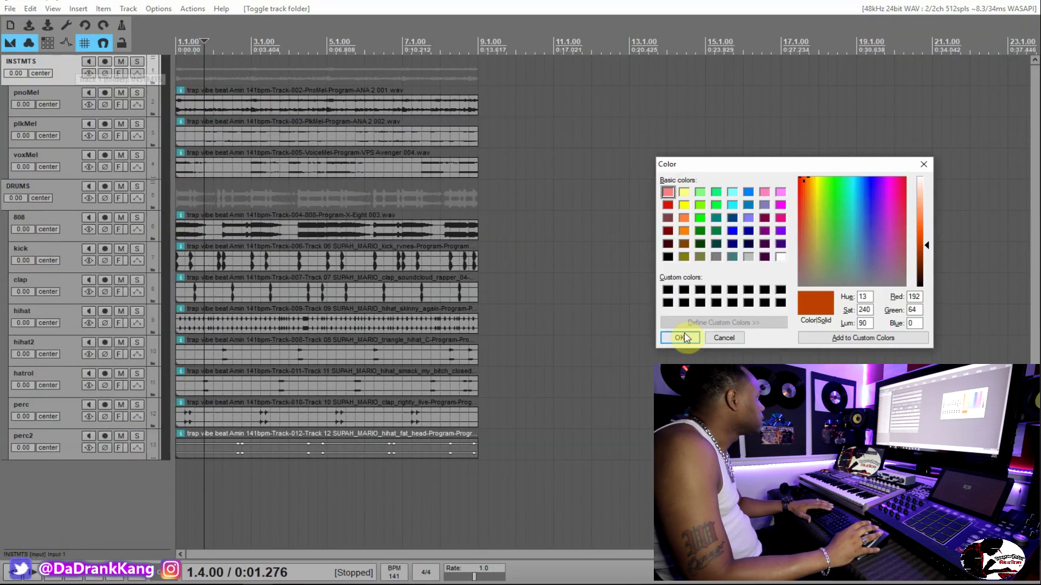
pyautogui.moveTo(753, 164); pyautogui.dragTo(288, 100)
pyautogui.click(284, 168)
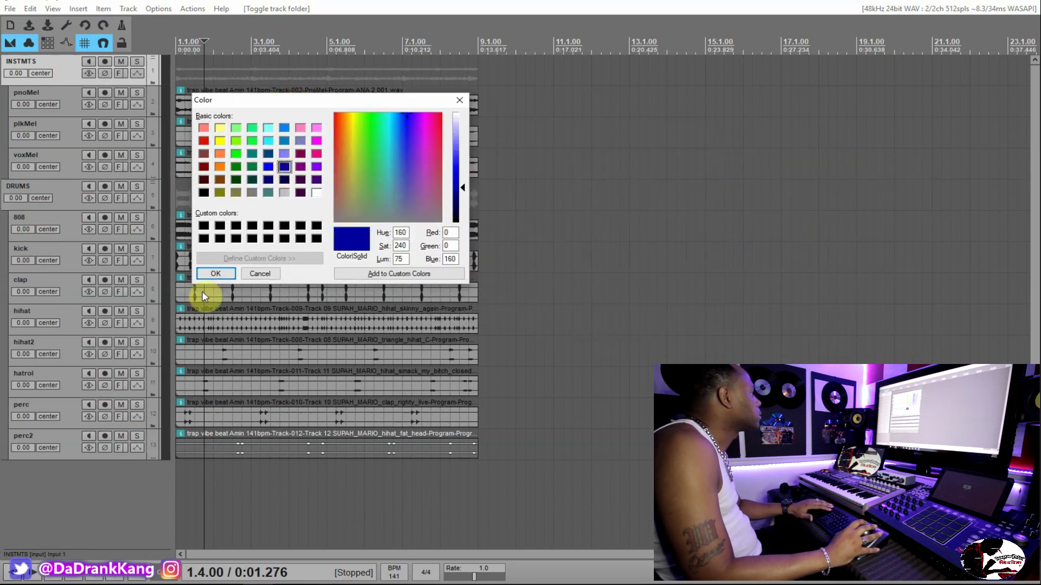
pyautogui.click(212, 271)
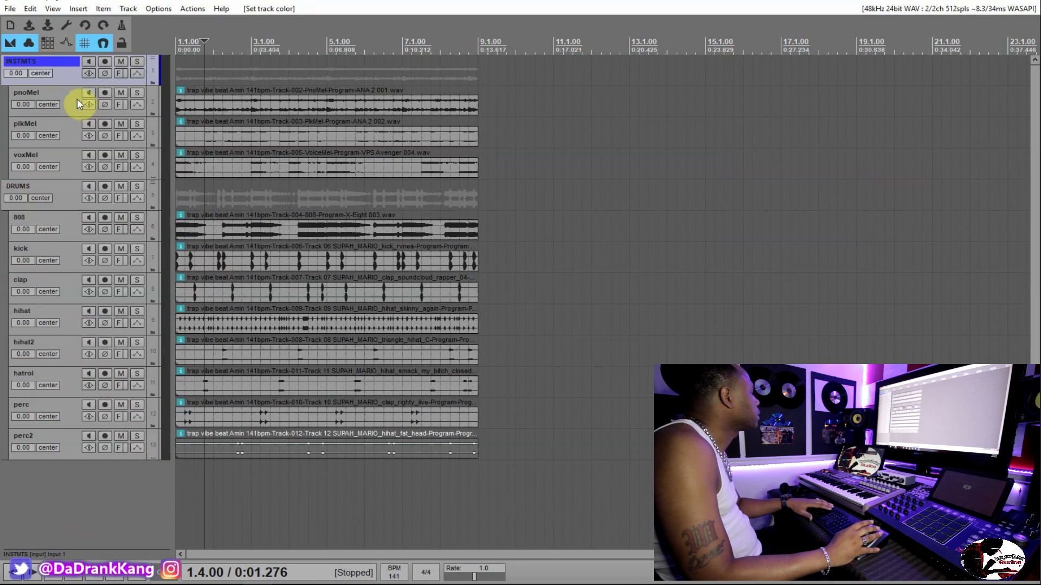
pyautogui.click(77, 99)
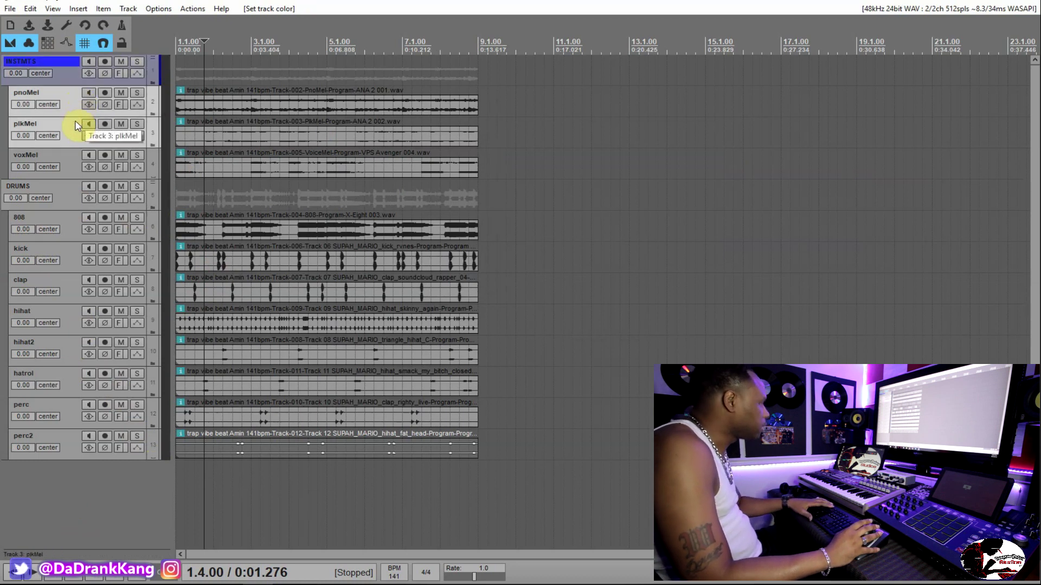
pyautogui.hotkey('shift', 'c')
pyautogui.click(239, 155)
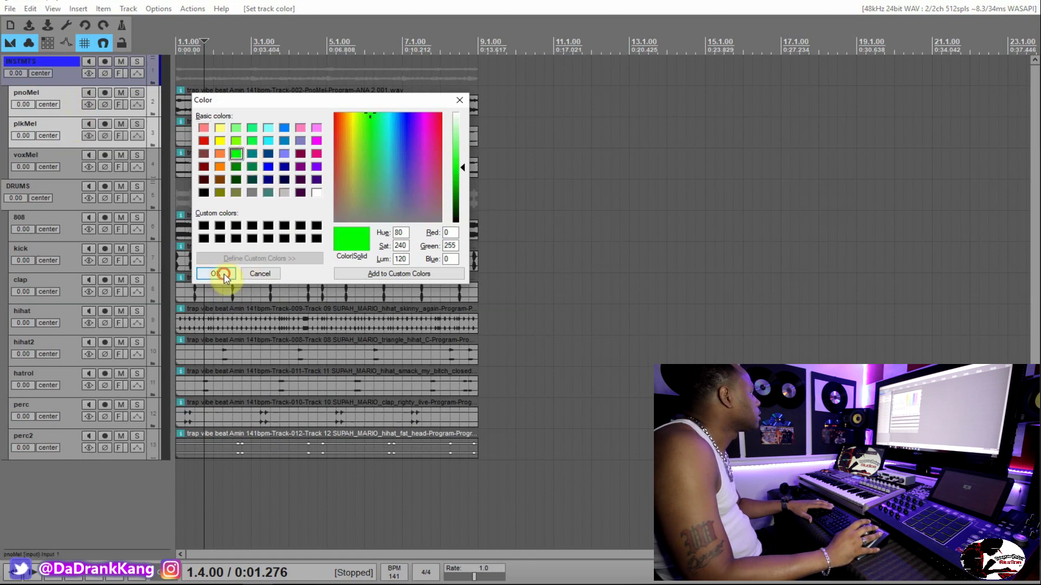
pyautogui.click(223, 274)
pyautogui.hotkey('shift', 'c')
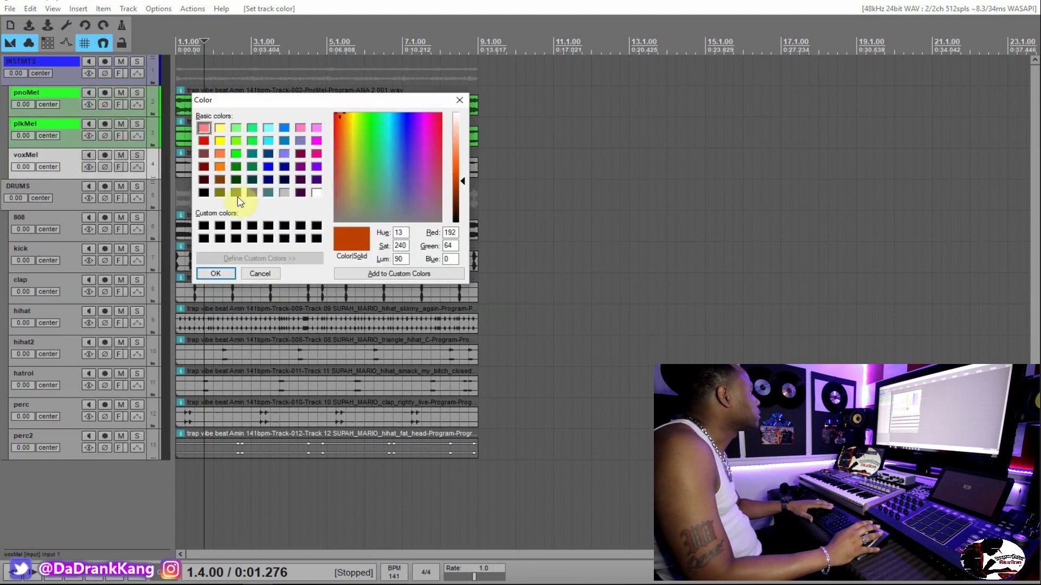
pyautogui.click(220, 141)
pyautogui.click(216, 274)
# Step: Colour the DRUMS folder red and the 808 track pink
pyautogui.click(71, 185)
pyautogui.hotkey('shift', 'c')
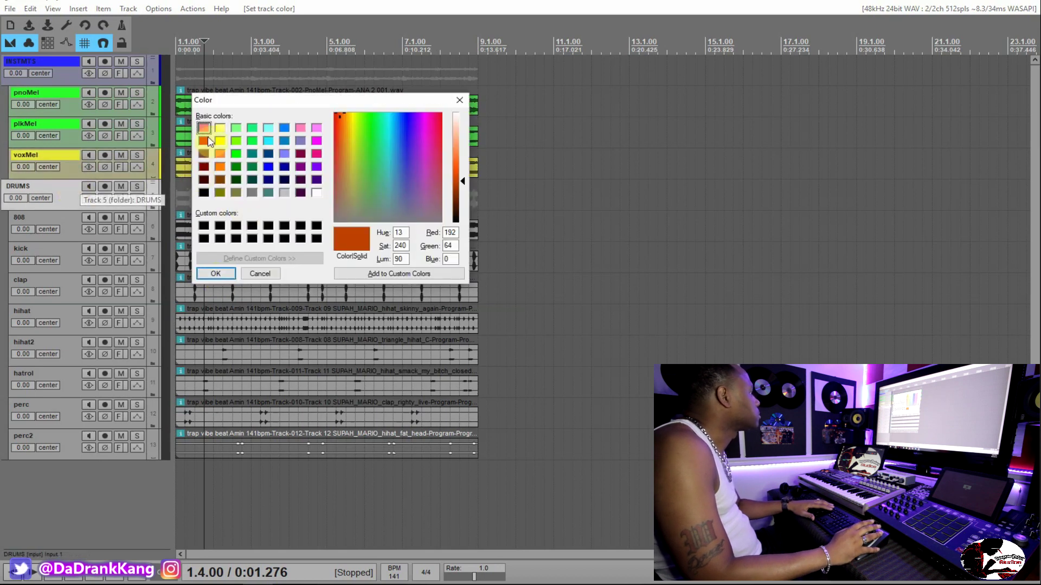
pyautogui.click(216, 273)
pyautogui.click(76, 226)
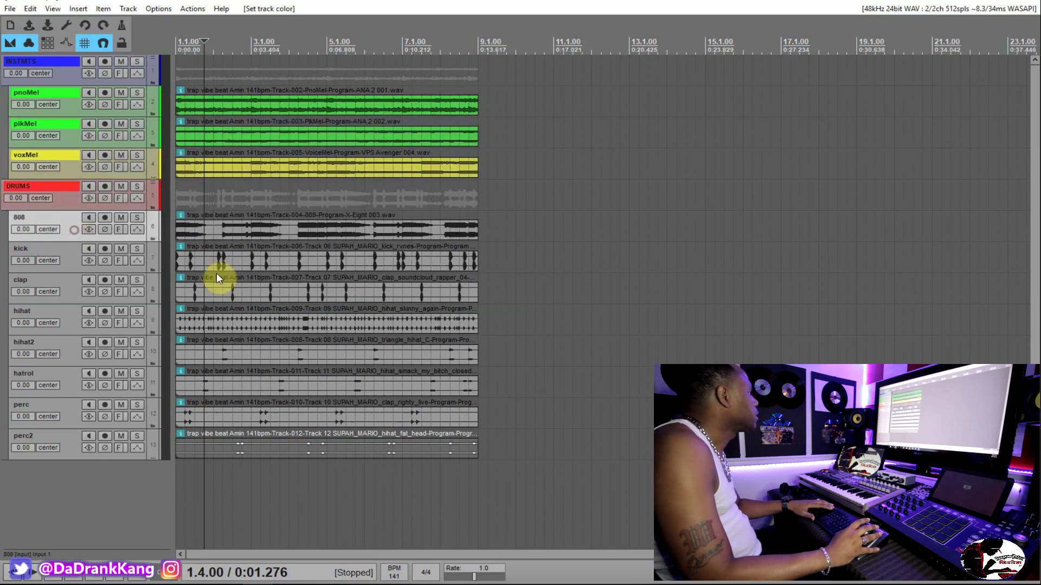
pyautogui.hotkey('shift', 'c')
pyautogui.click(202, 129)
pyautogui.click(216, 274)
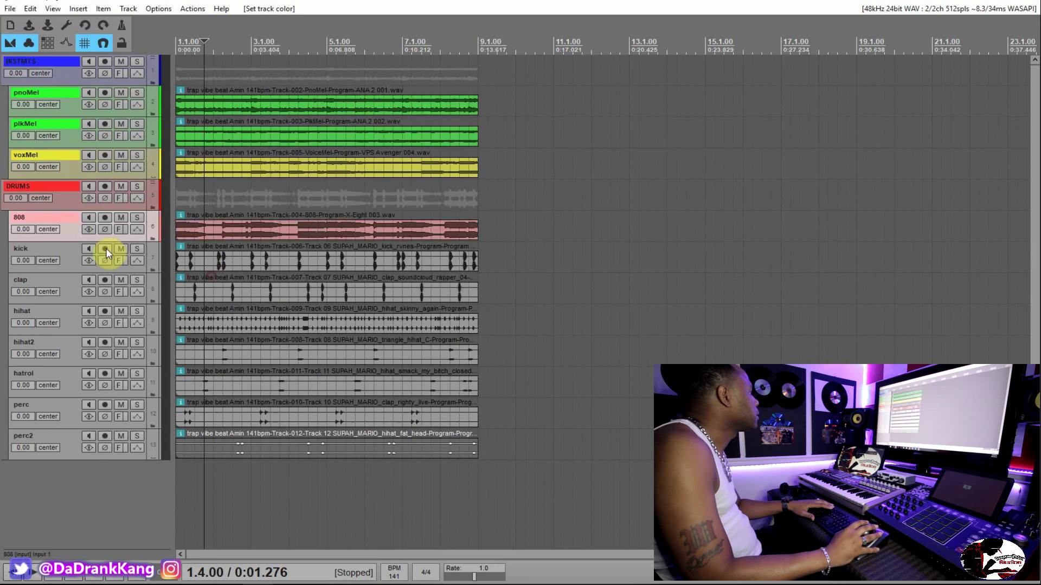
# Step: Colour kick and clap green, and hihat, hihat2 and hatrol yellow
pyautogui.click(68, 261)
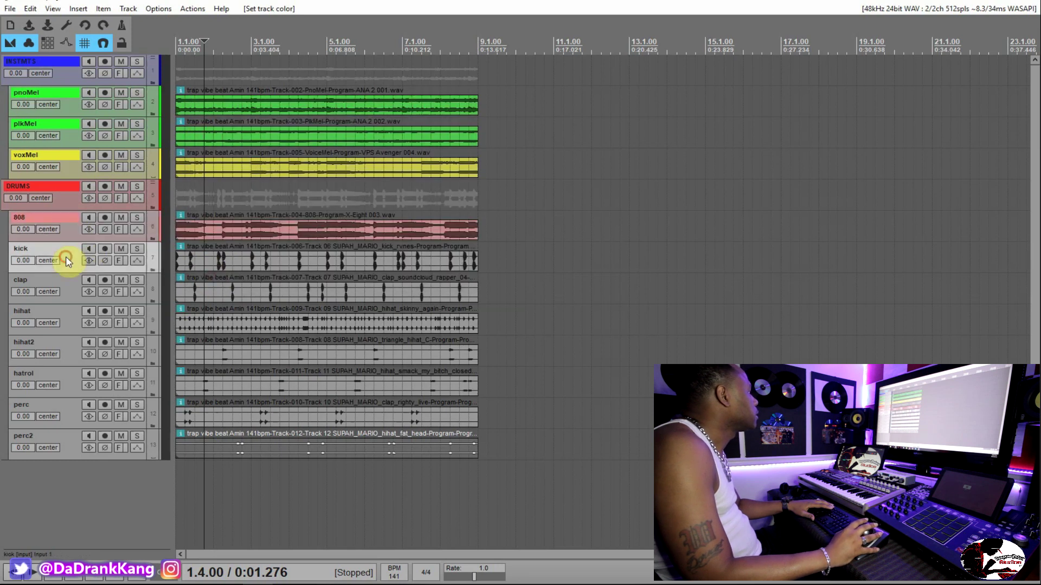
pyautogui.keyDown('ctrl'); pyautogui.click(81, 300); pyautogui.keyUp('ctrl')
pyautogui.hotkey('shift', 'c')
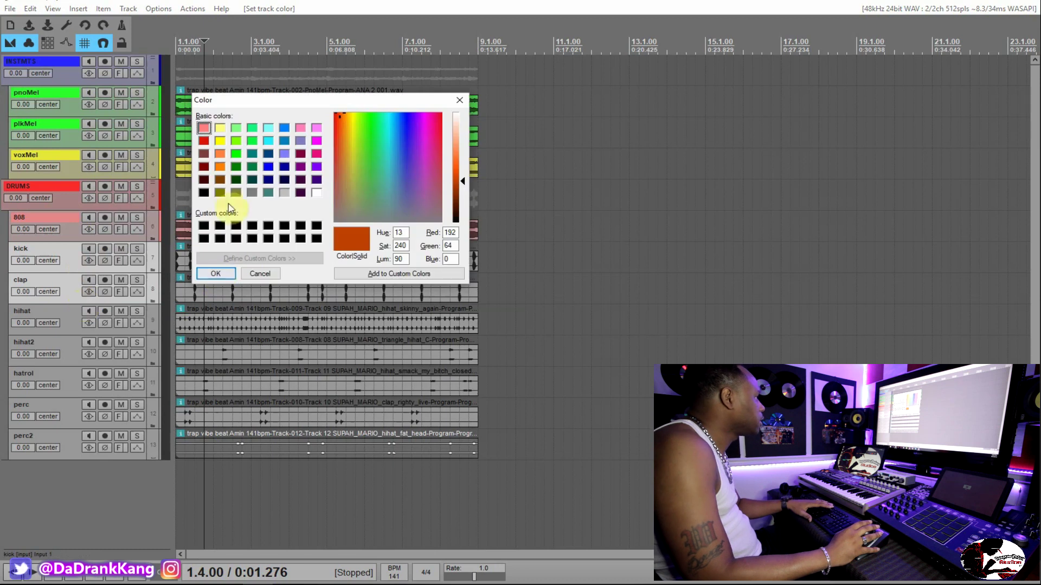
pyautogui.click(236, 153)
pyautogui.click(216, 273)
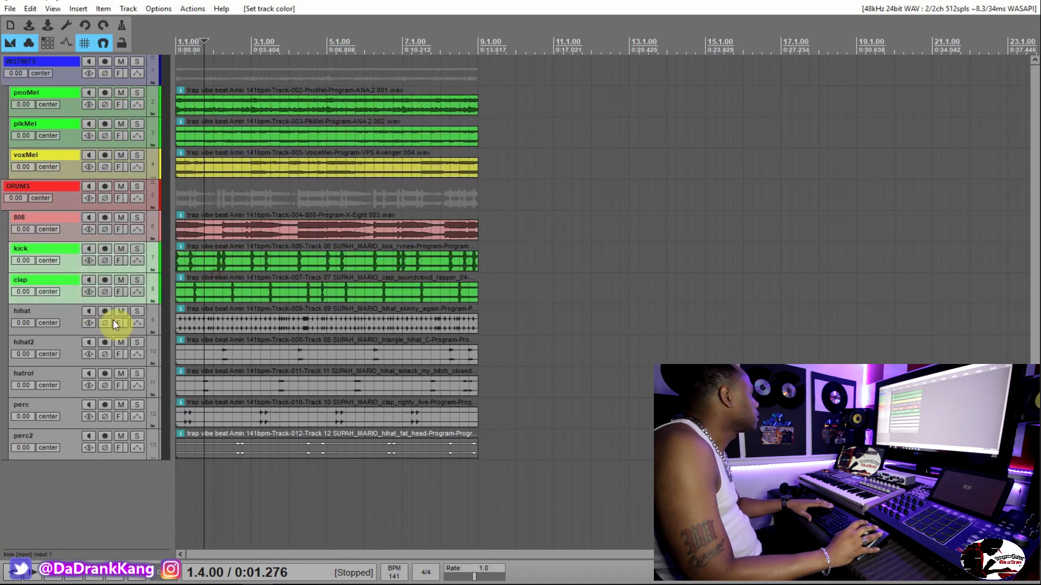
pyautogui.keyDown('ctrl'); pyautogui.click(81, 315); pyautogui.keyUp('ctrl')
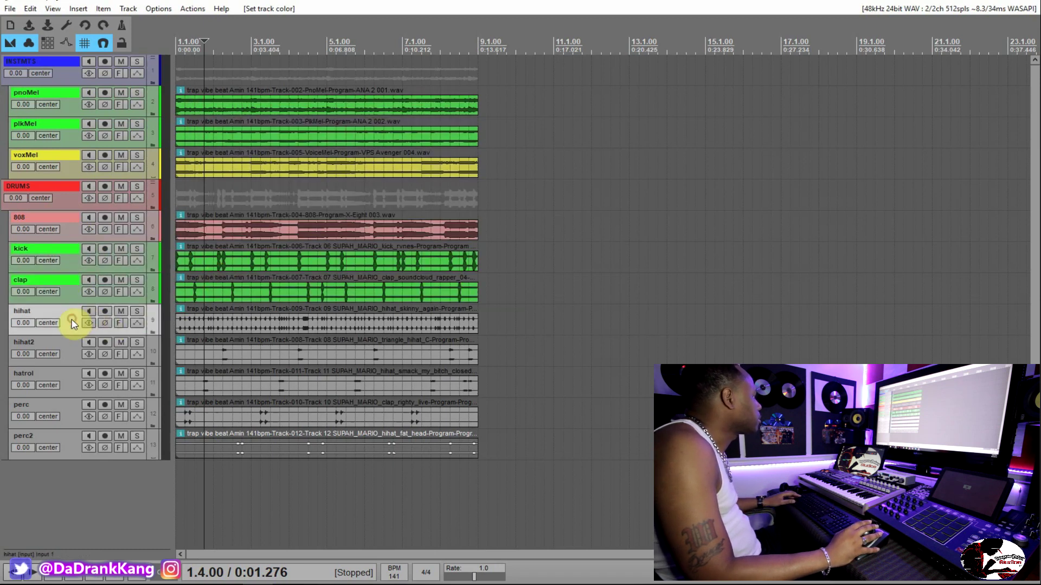
pyautogui.keyDown('shift'); pyautogui.click(74, 395); pyautogui.keyUp('shift')
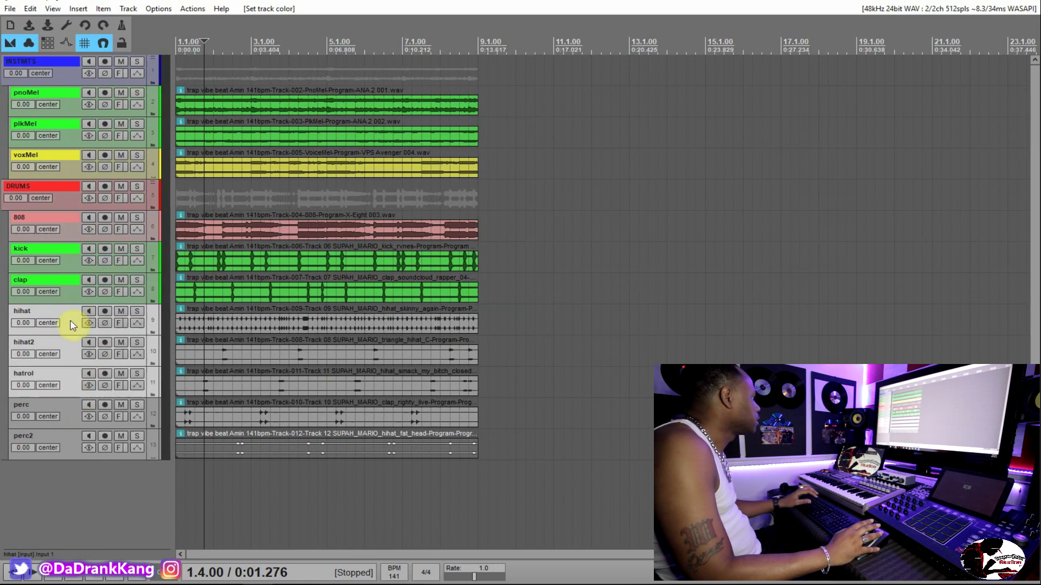
pyautogui.hotkey('ctrl', 'shift', 'c')
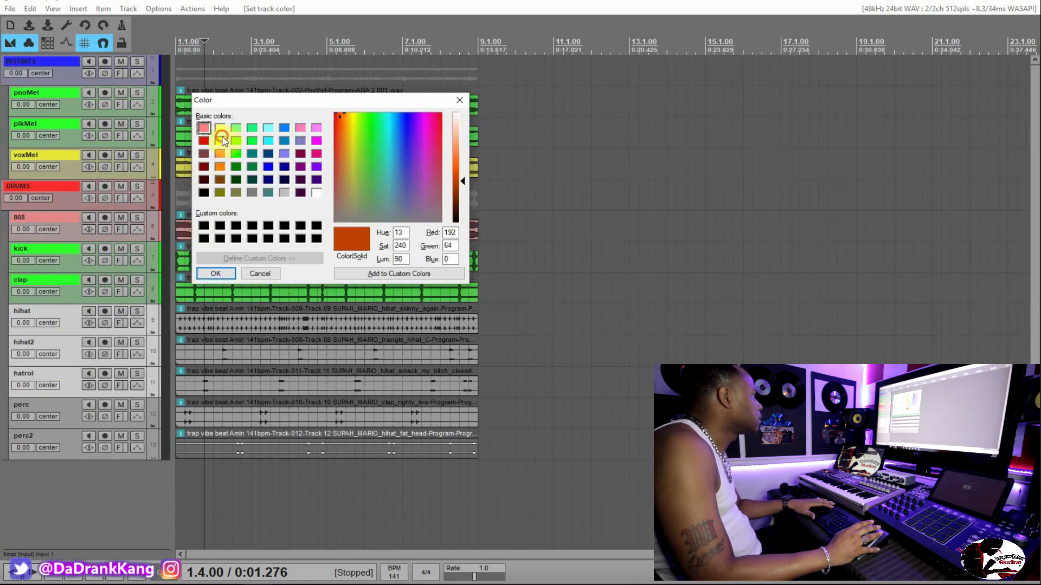
pyautogui.click(220, 140)
pyautogui.click(216, 273)
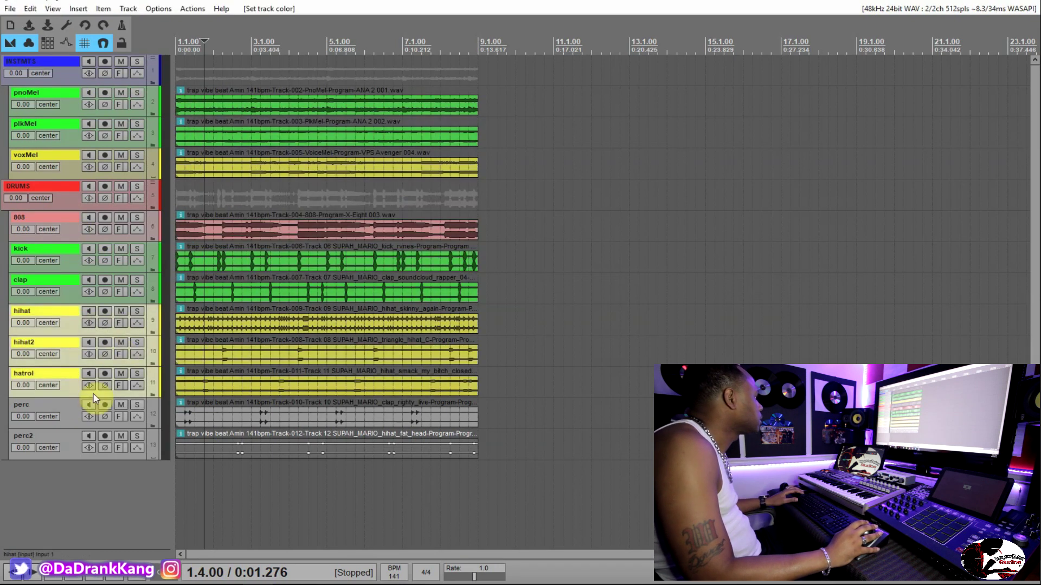
# Step: Colour perc and perc2 orange
pyautogui.click(76, 419)
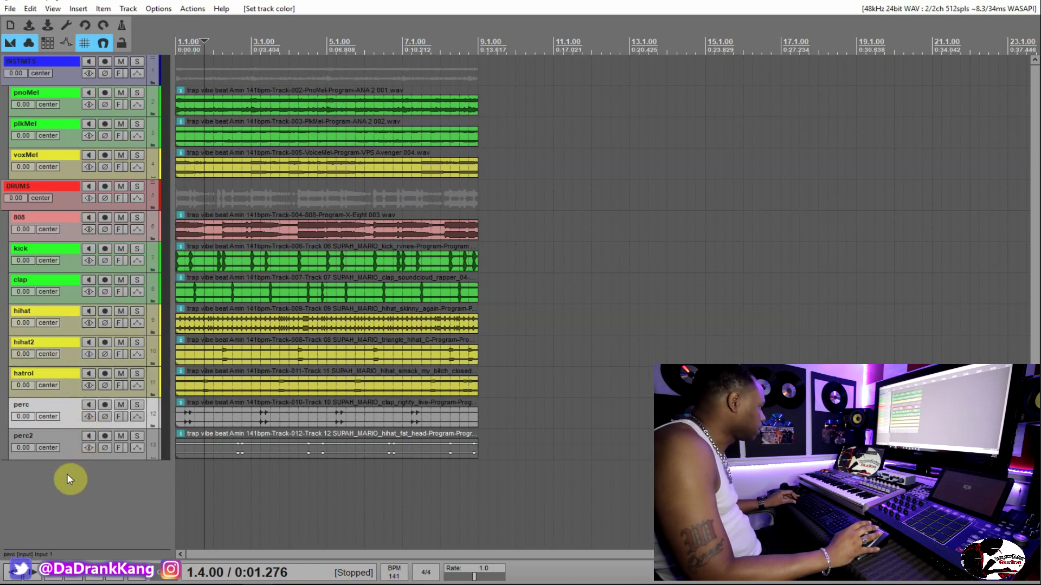
pyautogui.keyDown('ctrl'); pyautogui.click(71, 447); pyautogui.keyUp('ctrl')
pyautogui.hotkey('alt', 'shift', 'c')
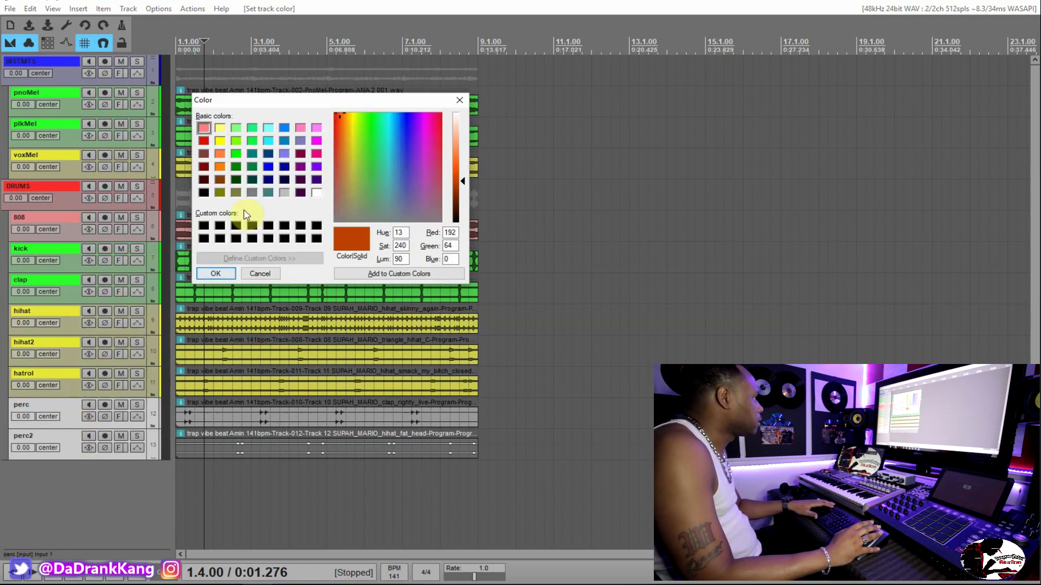
pyautogui.click(221, 167)
pyautogui.click(214, 279)
pyautogui.click(142, 486)
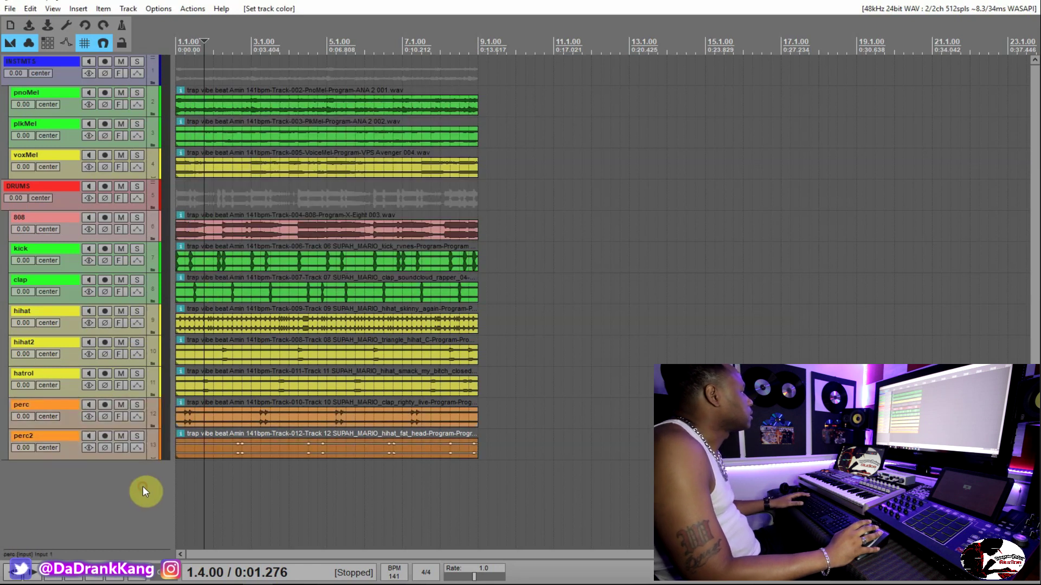
pyautogui.scroll(-2, 268, 392)
pyautogui.scroll(1, 269, 392)
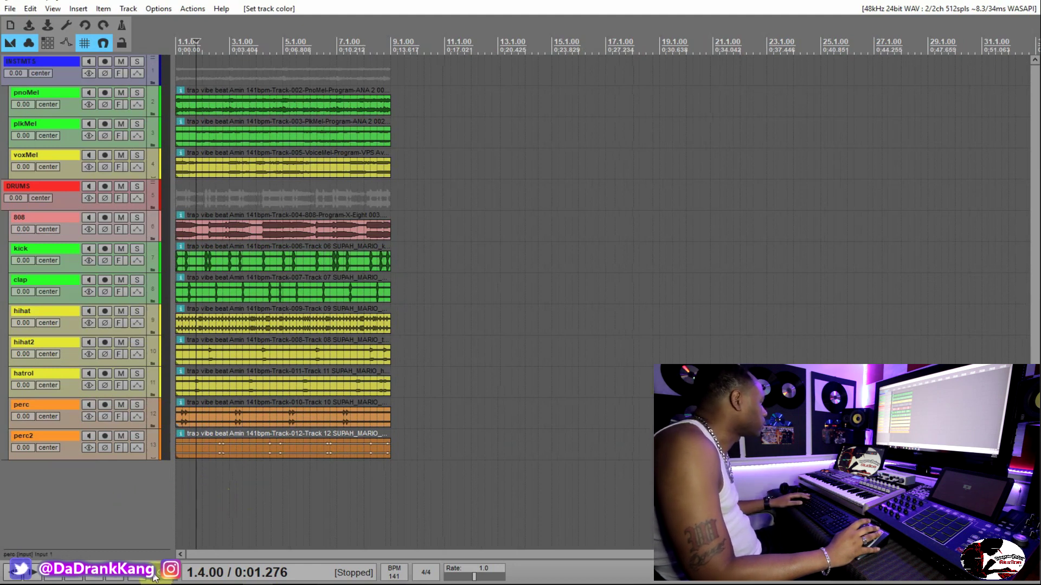
pyautogui.press('Up')
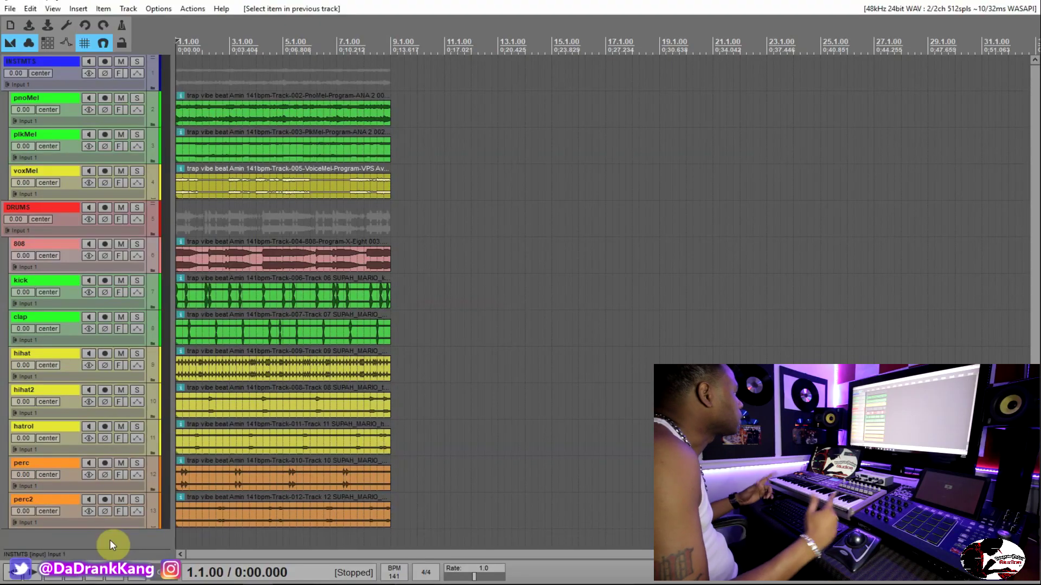
pyautogui.scroll(-1, 81, 436)
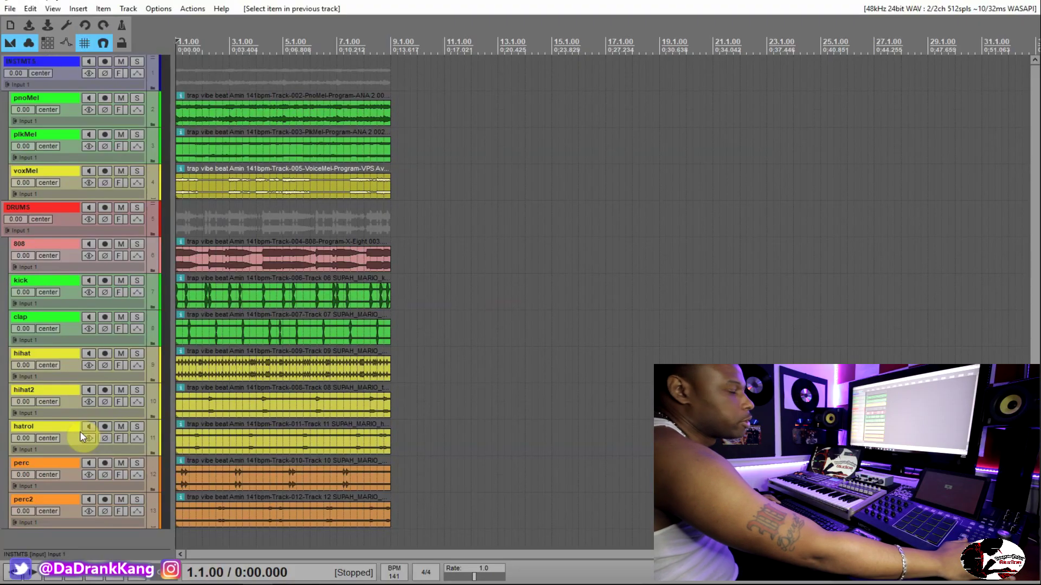
pyautogui.scroll(-3, 82, 437)
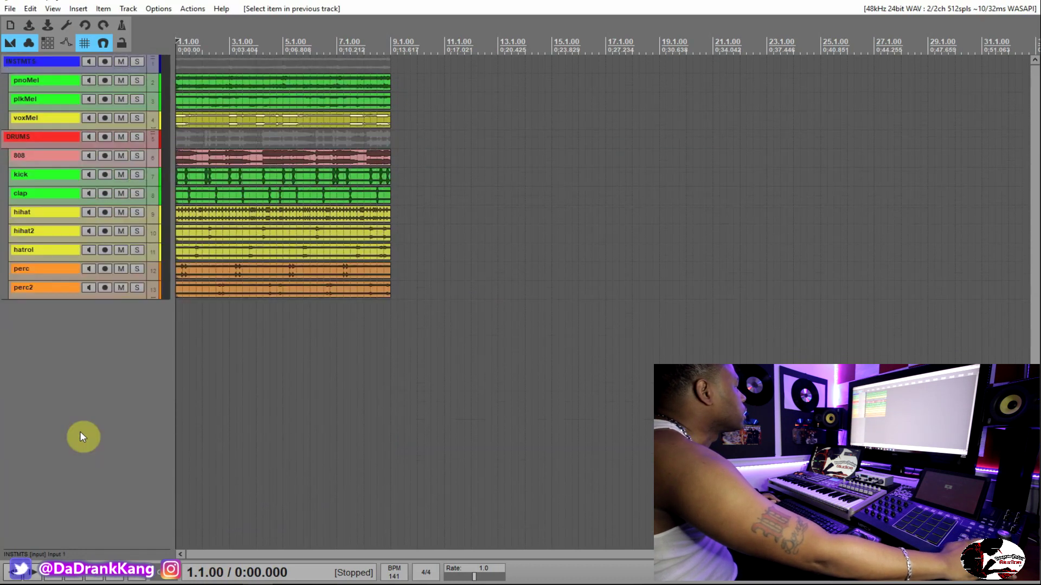
pyautogui.scroll(-6, 81, 436)
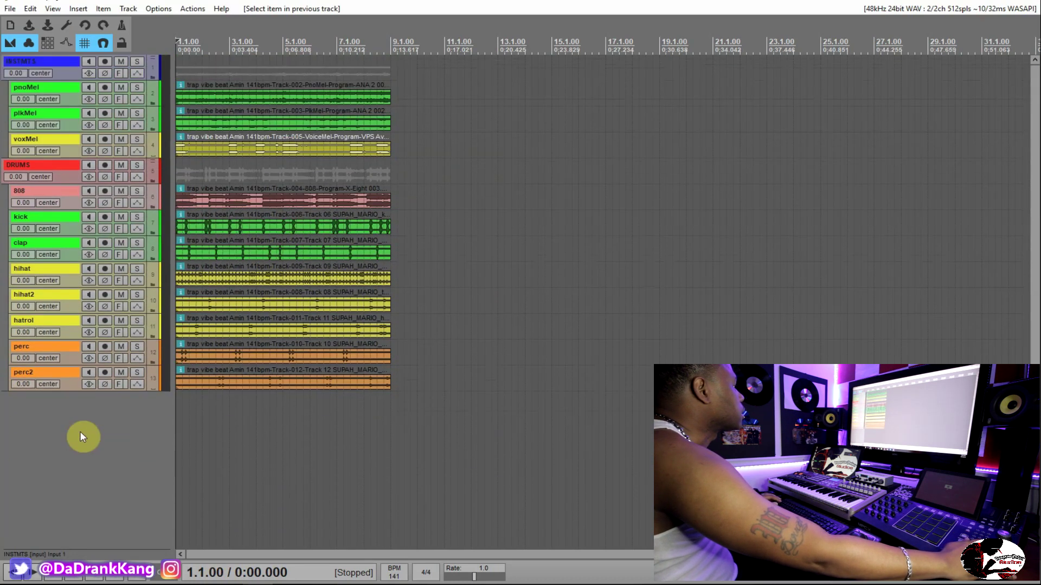
pyautogui.scroll(3, 83, 437)
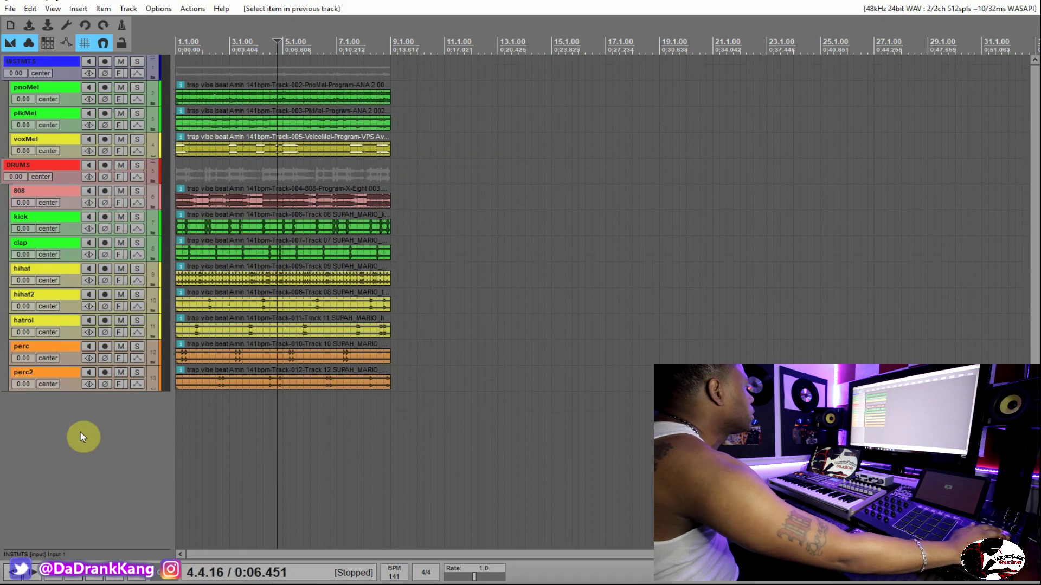
pyautogui.press('Home')
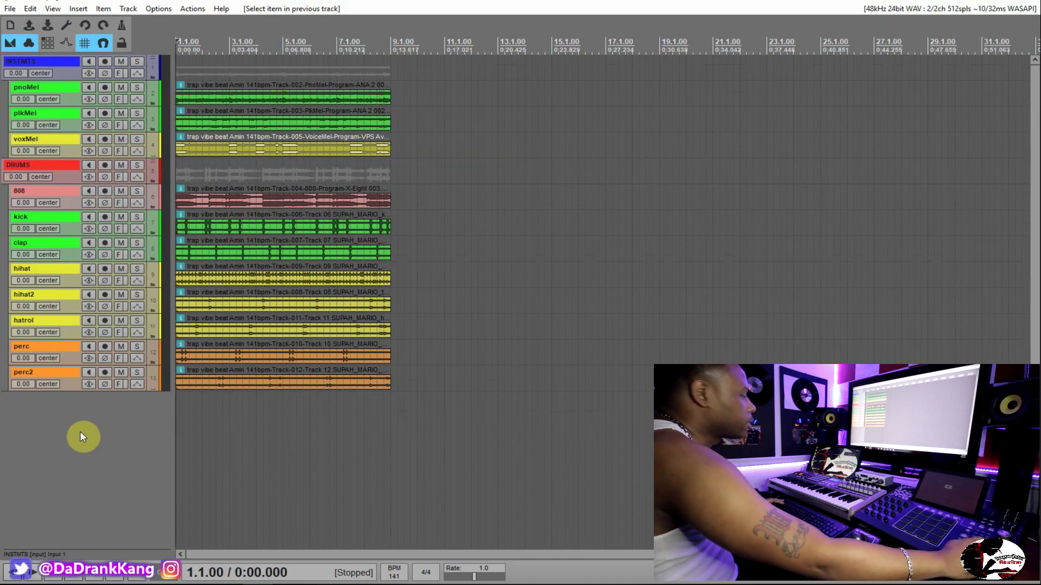
pyautogui.press('Up')
pyautogui.press('pageup')
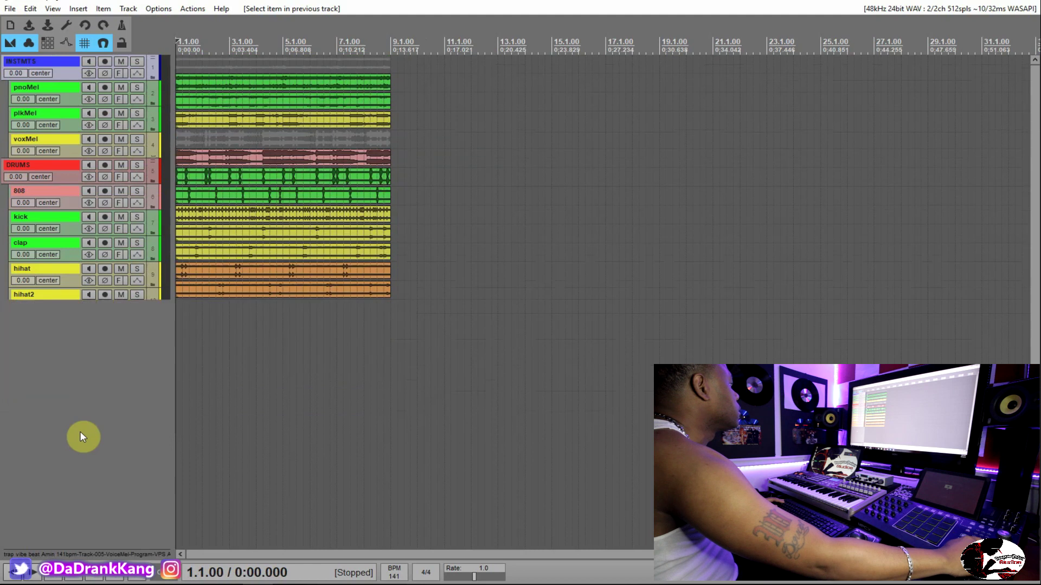
pyautogui.press('pagedown')
pyautogui.press('pagedown')
pyautogui.press('pagedown')
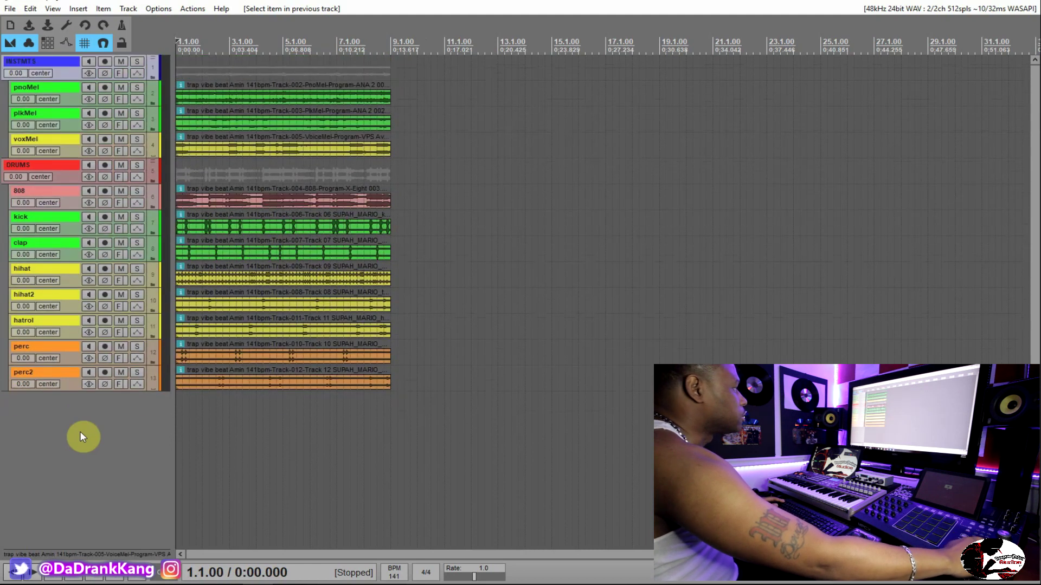
# Step: Duplicate all stem items repeatedly to extend the arrangement to bar 57
pyautogui.press('pageup')
pyautogui.press('=')
pyautogui.press('-')
pyautogui.moveTo(344, 70); pyautogui.dragTo(186, 308)
pyautogui.hotkey('ctrl', 'd')
pyautogui.hotkey('ctrl', 'd')
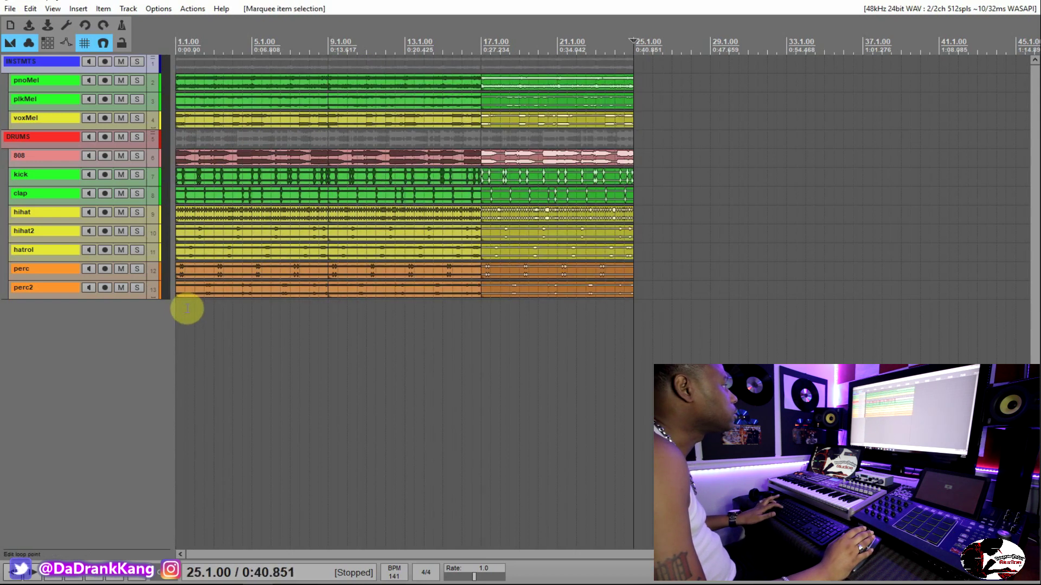
pyautogui.hotkey('ctrl', 'd')
pyautogui.hotkey('ctrl', 'd')
pyautogui.hotkey('ctrl', 'd')
pyautogui.press('-')
pyautogui.hotkey('ctrl', 'd')
pyautogui.press('=')
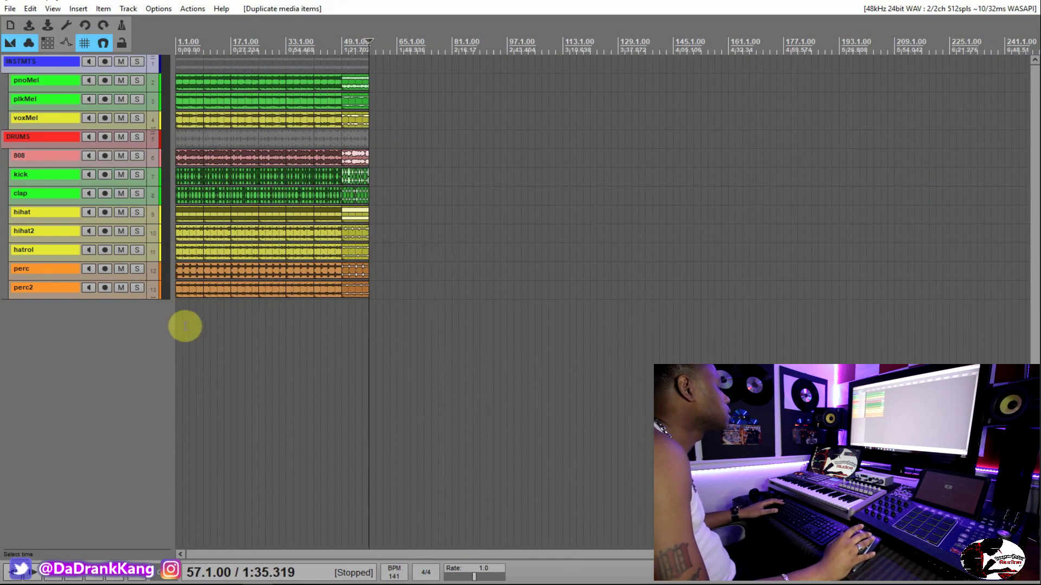
pyautogui.press('=')
pyautogui.press('=')
# Step: Mute the first eight-bar section of the 808 through perc2 drum tracks and preview
pyautogui.moveTo(198, 343); pyautogui.dragTo(207, 154)
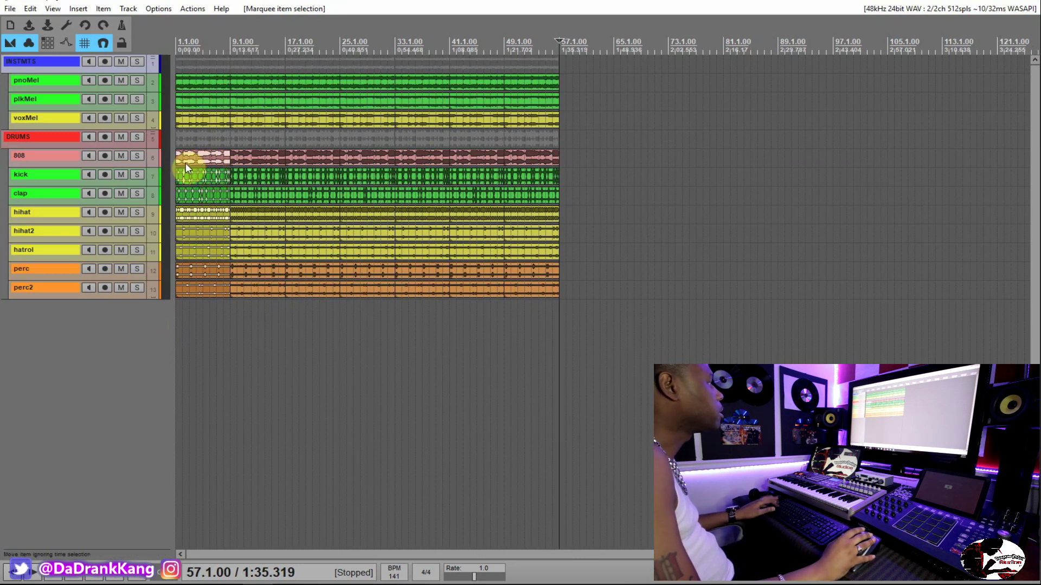
pyautogui.press('u')
pyautogui.scroll(2, 214, 271)
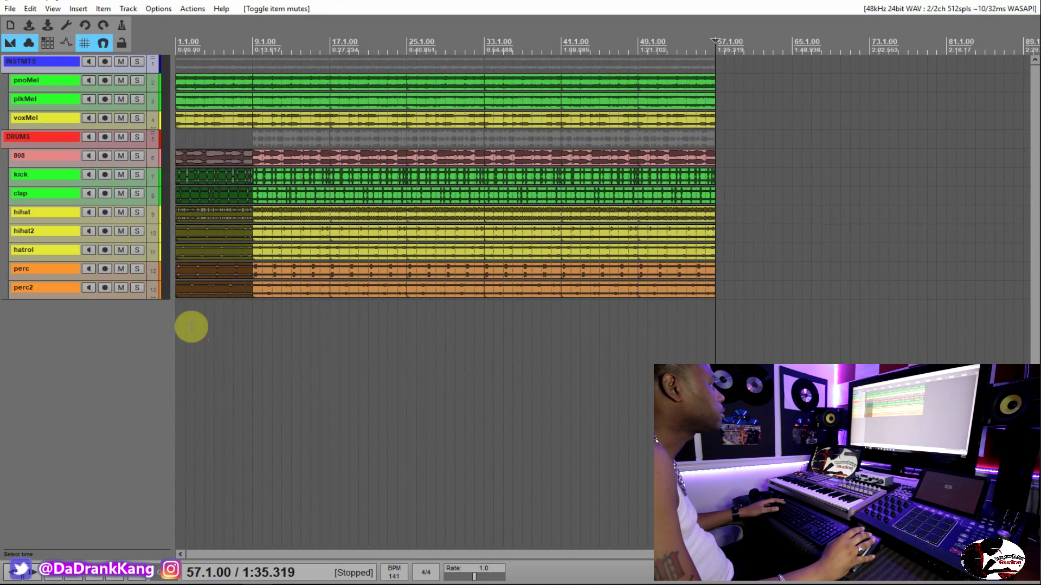
pyautogui.press('space')
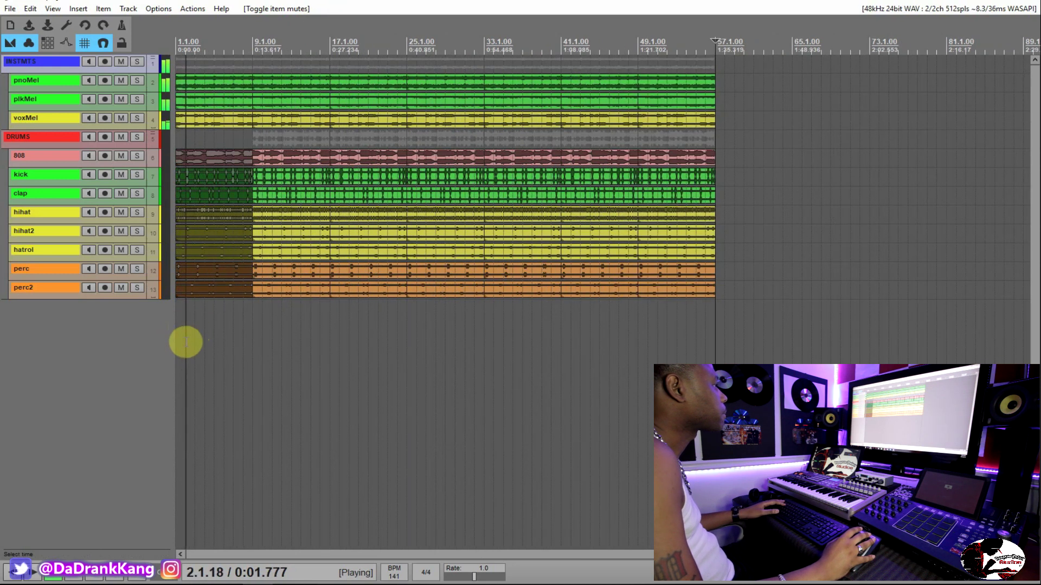
pyautogui.click(186, 342)
pyautogui.press('space')
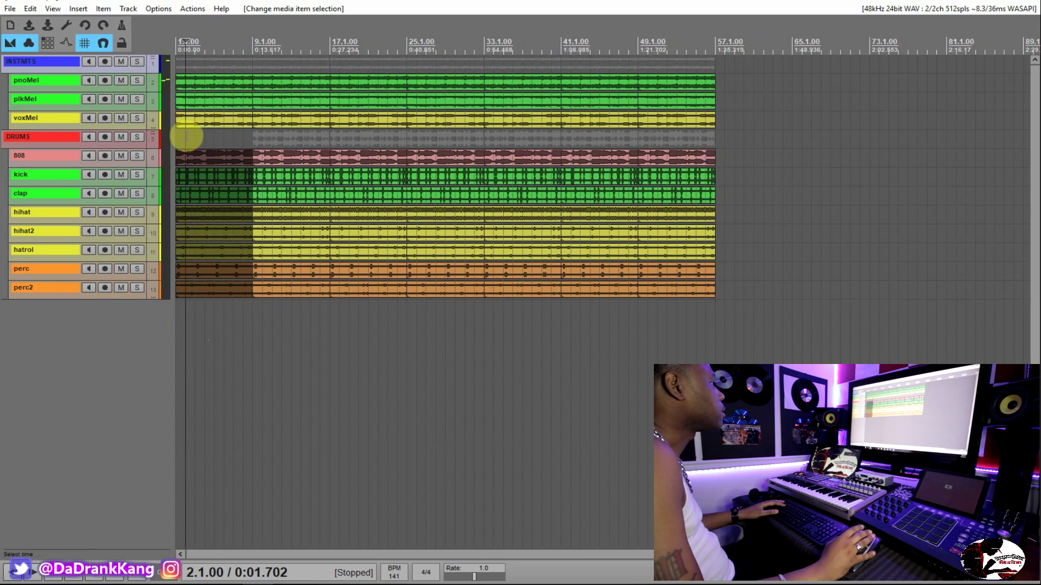
# Step: Mute plkMel and voxMel before bar 9 and the drum sections from bar 9 to 17
pyautogui.moveTo(186, 136); pyautogui.dragTo(206, 98)
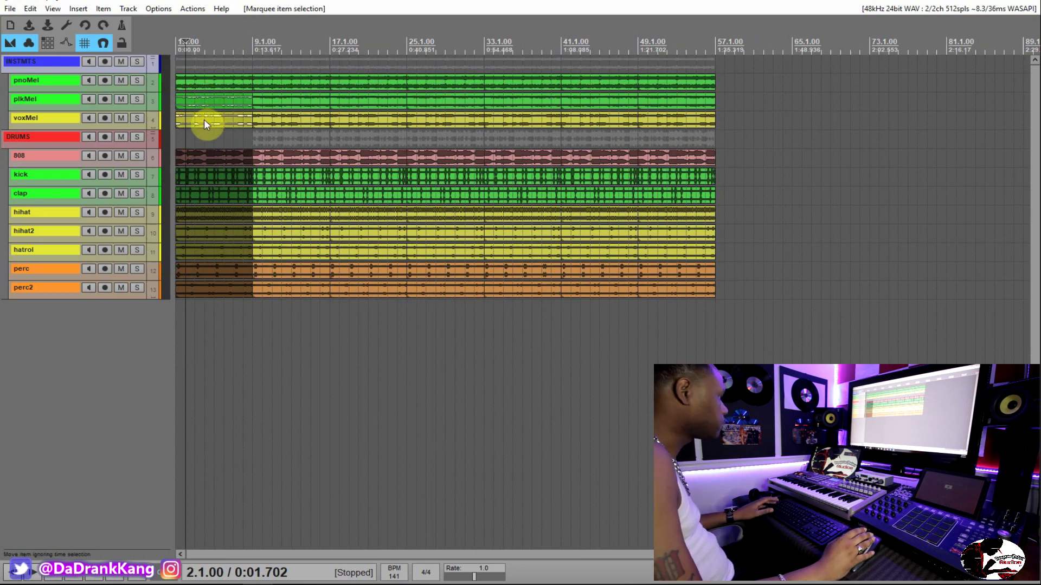
pyautogui.press('u')
pyautogui.click(176, 374)
pyautogui.press('space')
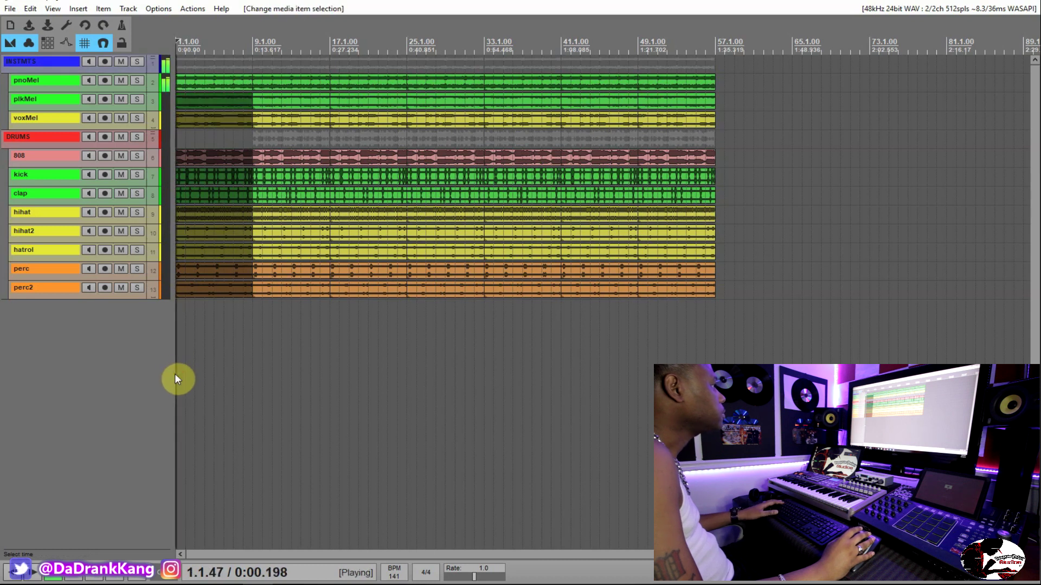
pyautogui.scroll(-2, 186, 354)
pyautogui.scroll(2, 186, 354)
pyautogui.click(260, 143)
pyautogui.press('u')
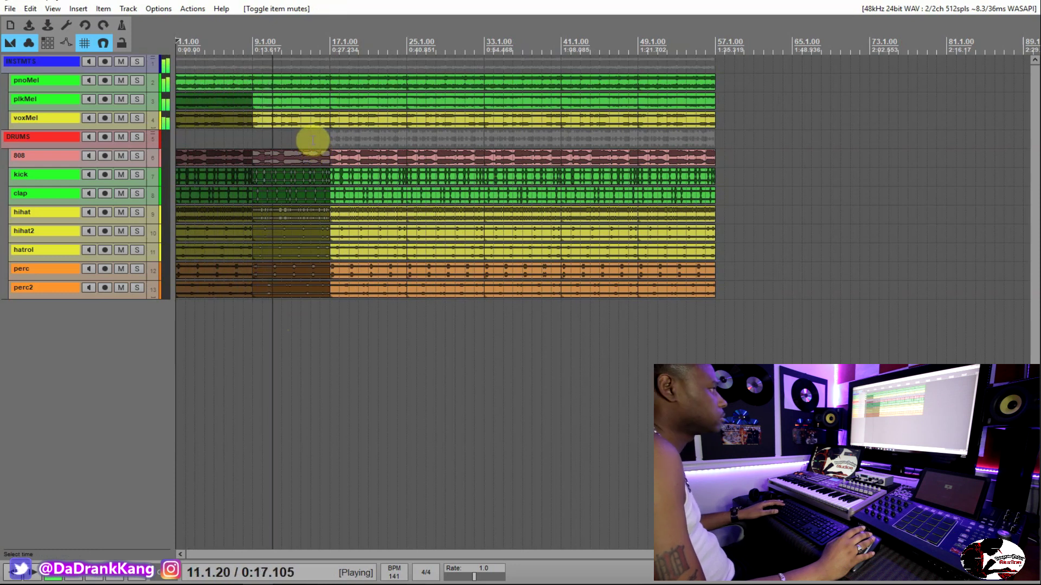
# Step: Create a region over bars 1 to 17 and name it INTRO
pyautogui.click(297, 135)
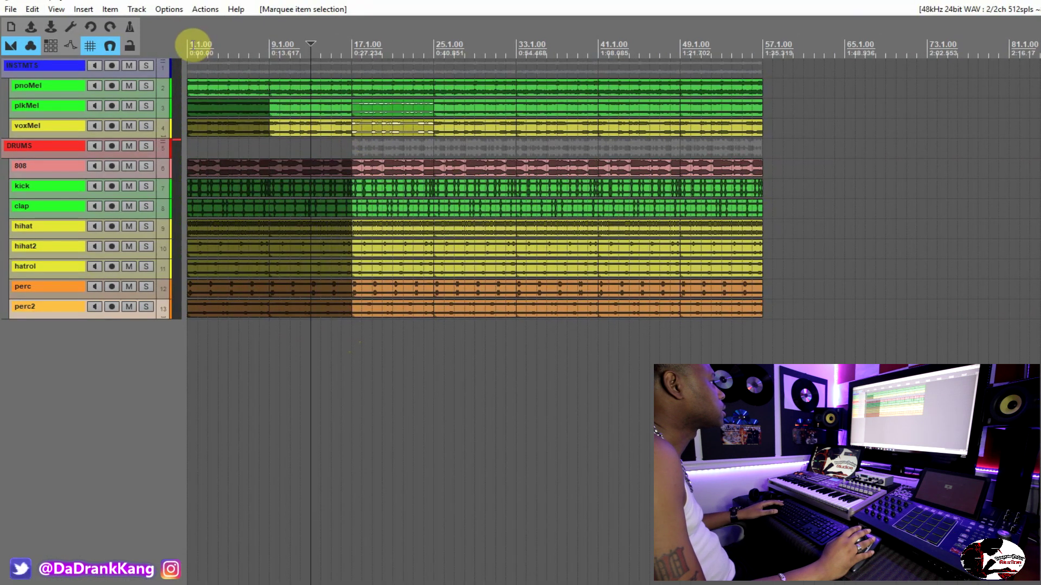
pyautogui.moveTo(194, 51); pyautogui.dragTo(351, 57)
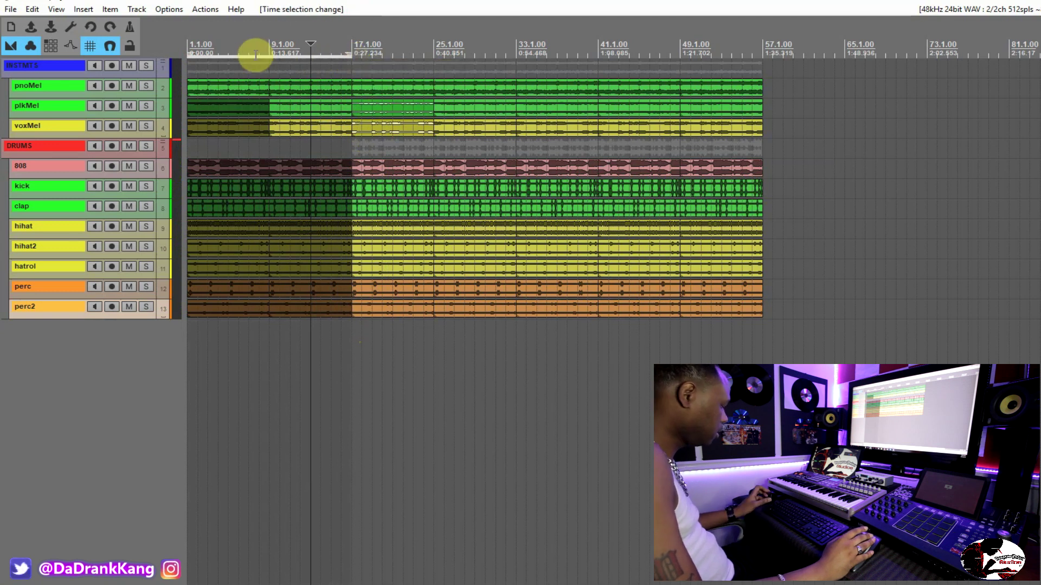
pyautogui.hotkey('shift', 'r')
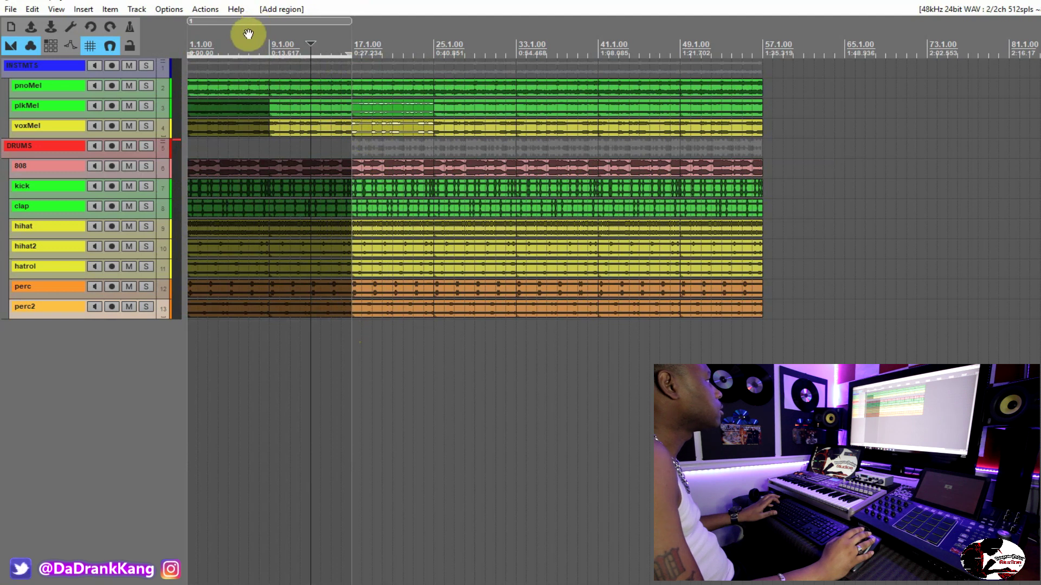
pyautogui.doubleClick(246, 18)
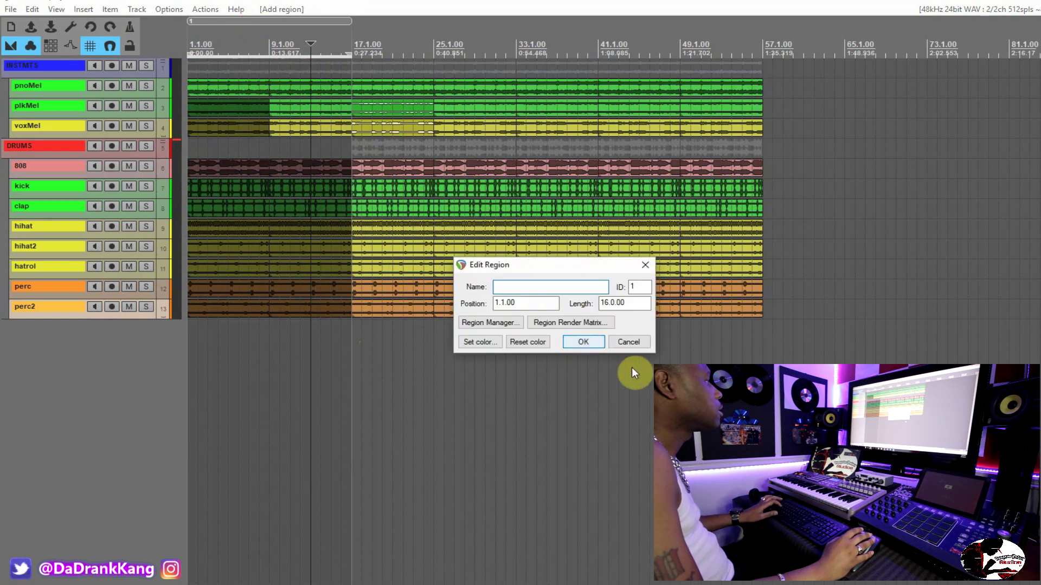
pyautogui.write('Intr')
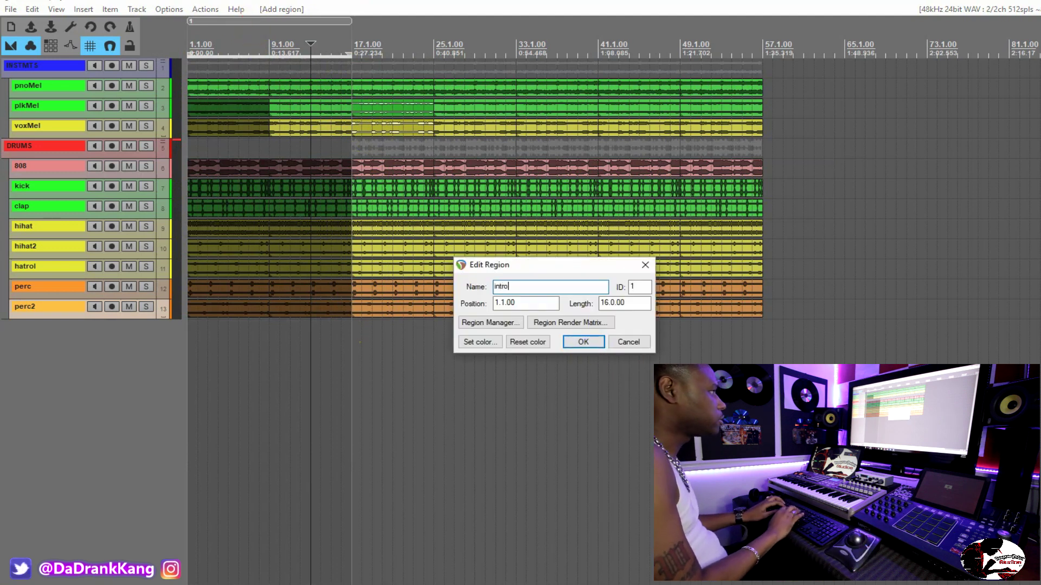
pyautogui.press('BackSpace')
pyautogui.press('BackSpace')
pyautogui.press('BackSpace')
pyautogui.press('BackSpace')
pyautogui.write('INTRO')
# Step: Give the INTRO region a green colour and apply the changes
pyautogui.click(533, 323)
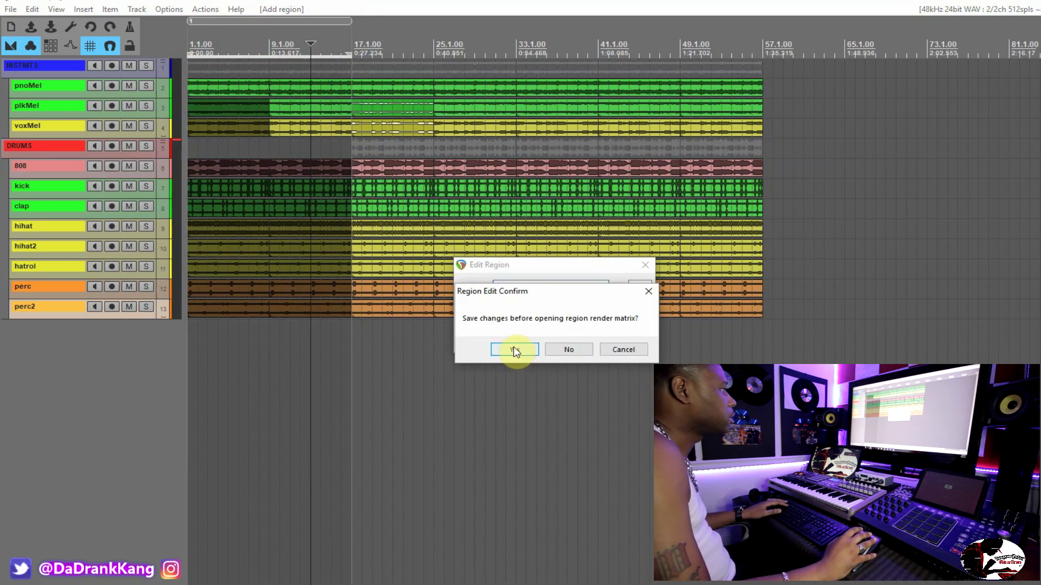
pyautogui.click(564, 349)
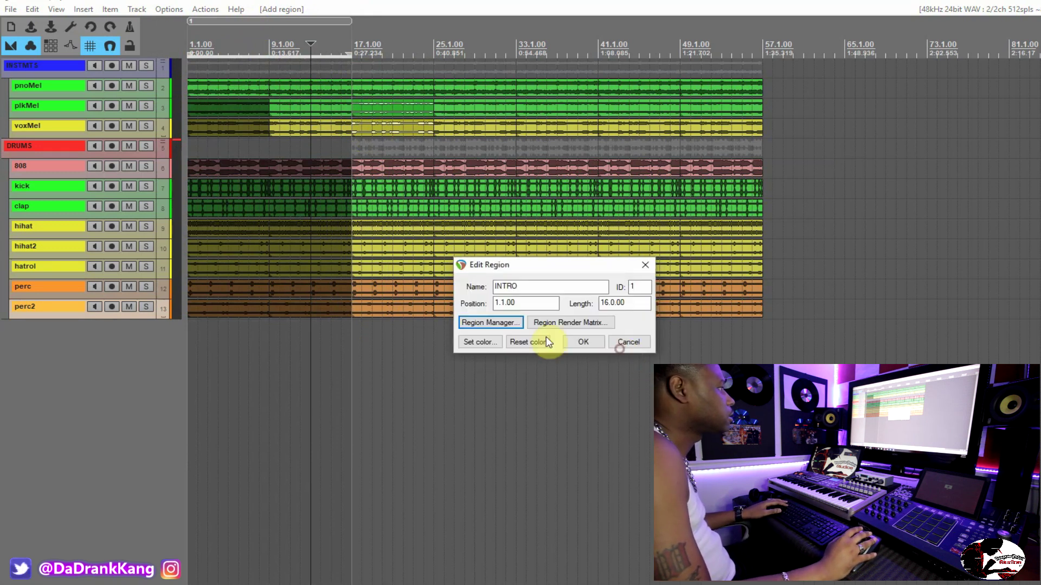
pyautogui.click(480, 342)
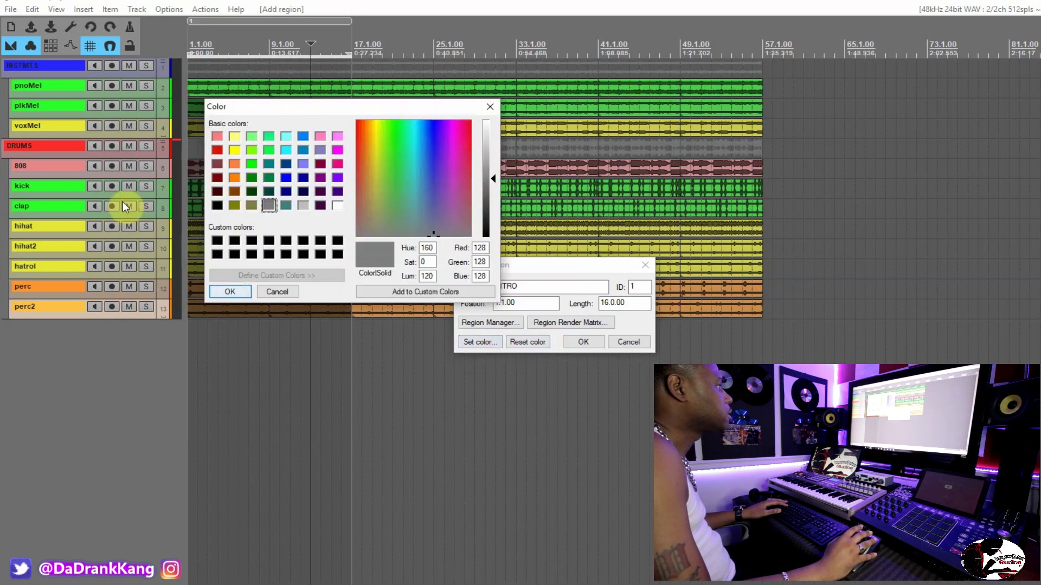
pyautogui.click(253, 179)
pyautogui.click(236, 293)
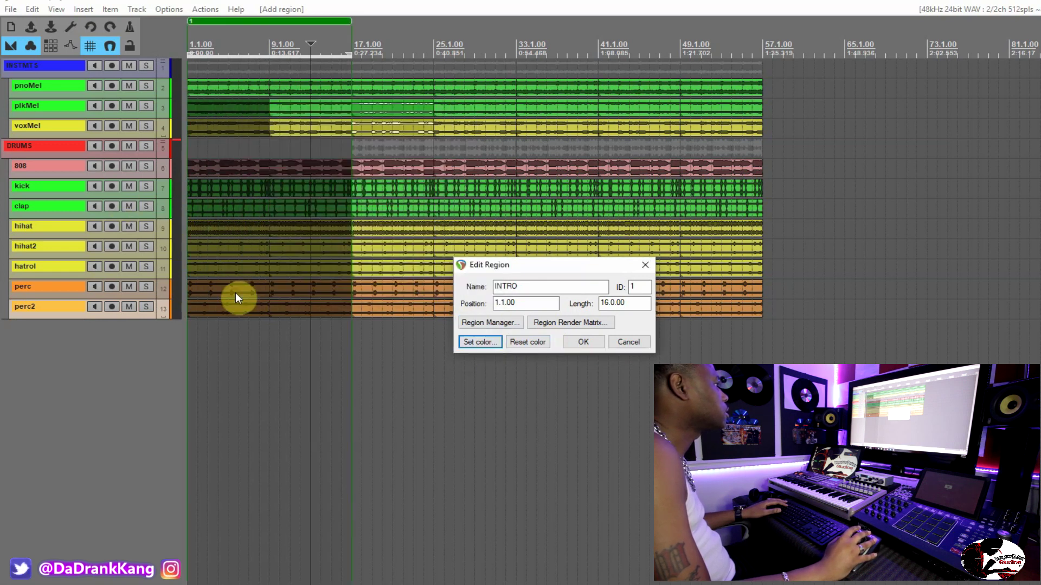
pyautogui.click(584, 342)
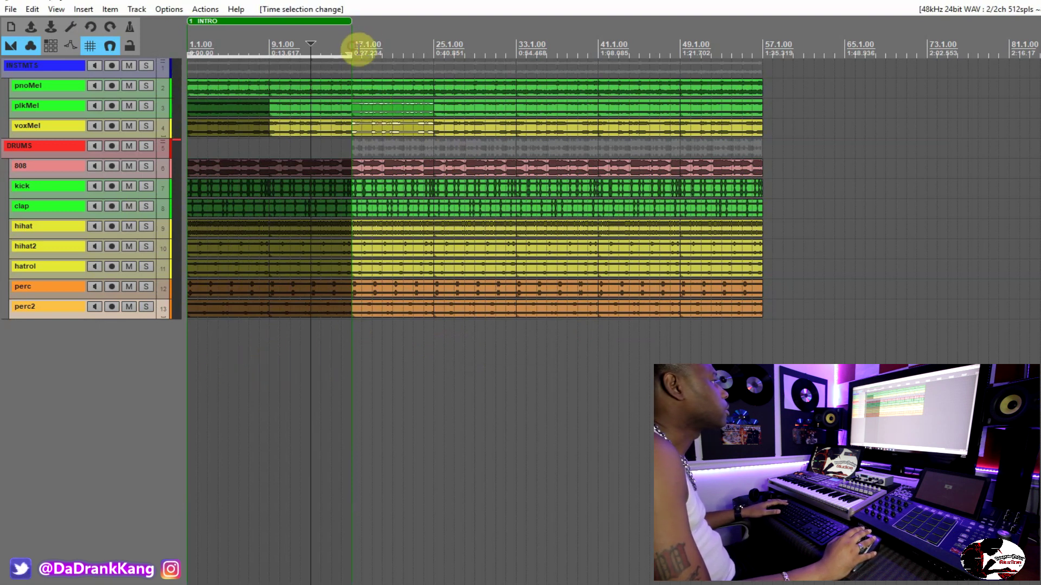
# Step: Turn the bar 17–49 time selection into a blue region named VERSE1
pyautogui.moveTo(357, 50); pyautogui.dragTo(558, 51)
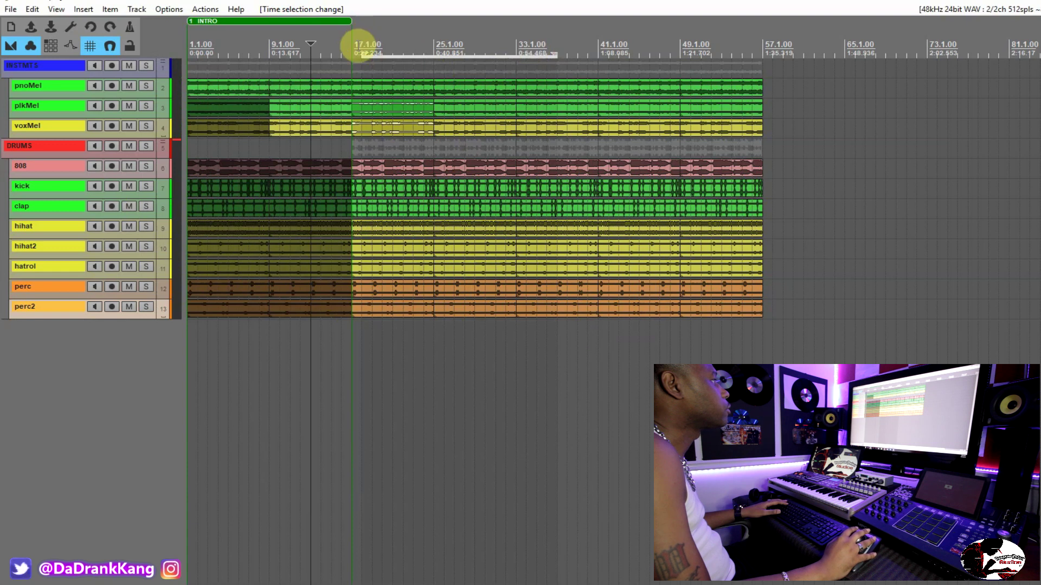
pyautogui.moveTo(353, 54); pyautogui.dragTo(679, 40)
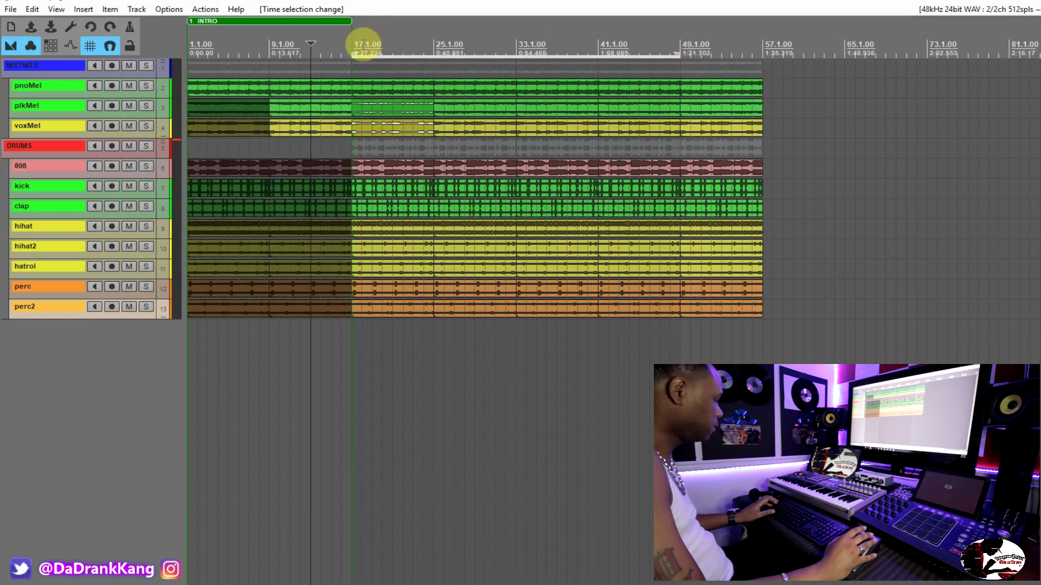
pyautogui.hotkey('shift', 'r')
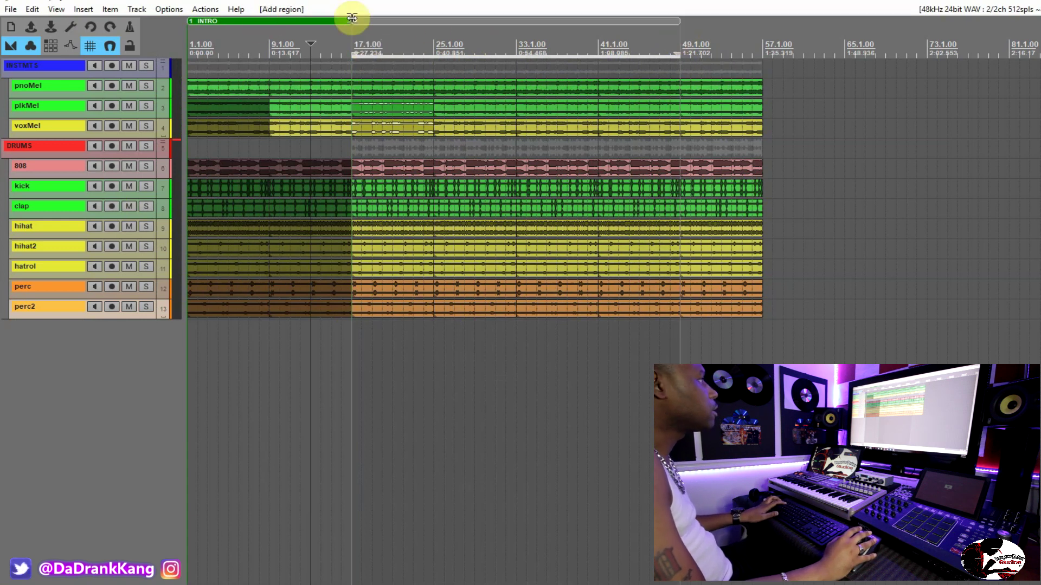
pyautogui.doubleClick(430, 18)
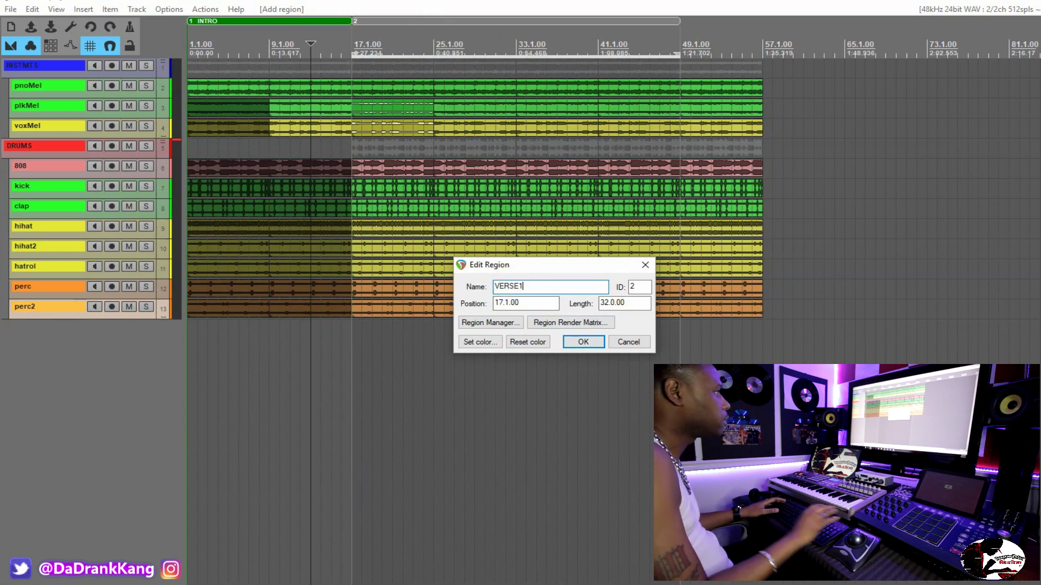
pyautogui.click(477, 342)
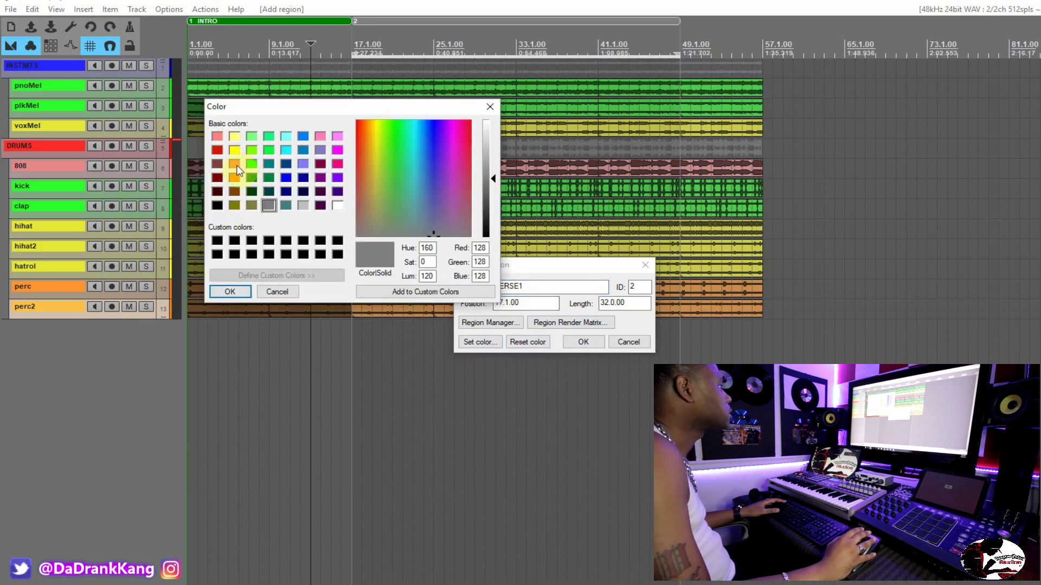
pyautogui.click(286, 165)
pyautogui.click(222, 293)
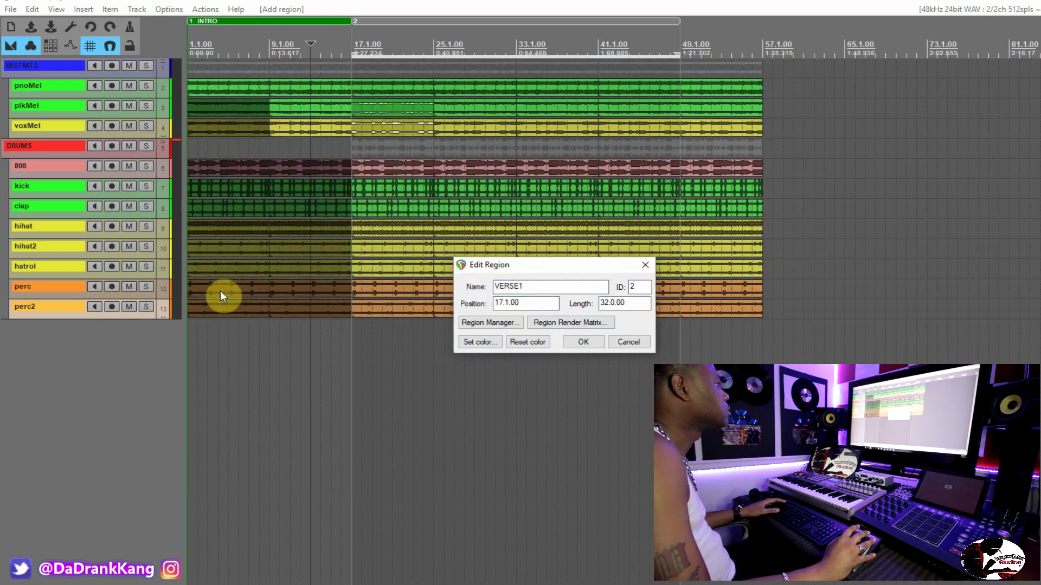
pyautogui.click(581, 342)
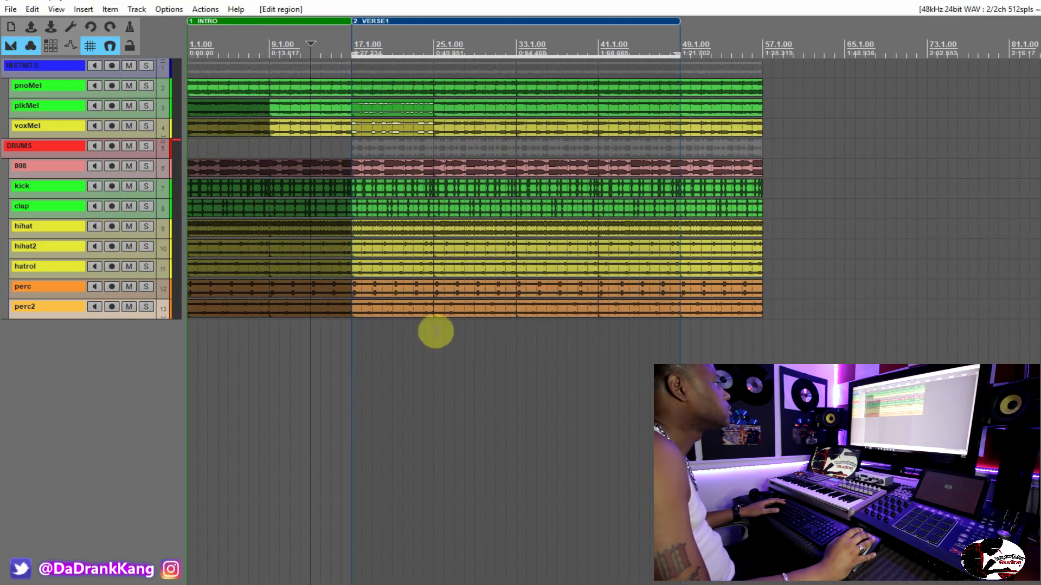
# Step: Mute the voxMel and plkMel items at bars 17–25
pyautogui.scroll(-3, 373, 383)
pyautogui.scroll(2, 352, 359)
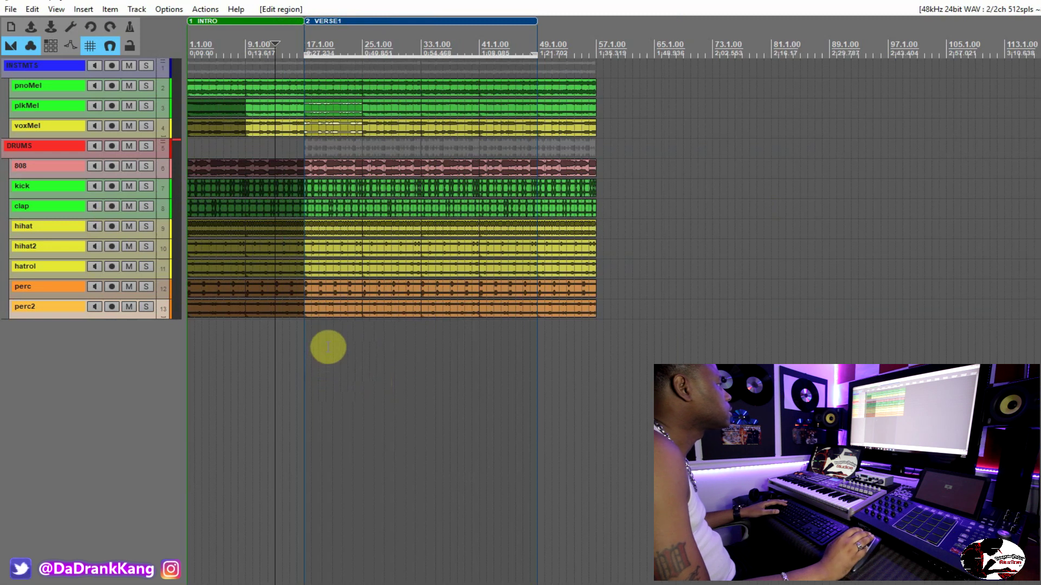
pyautogui.click(319, 125)
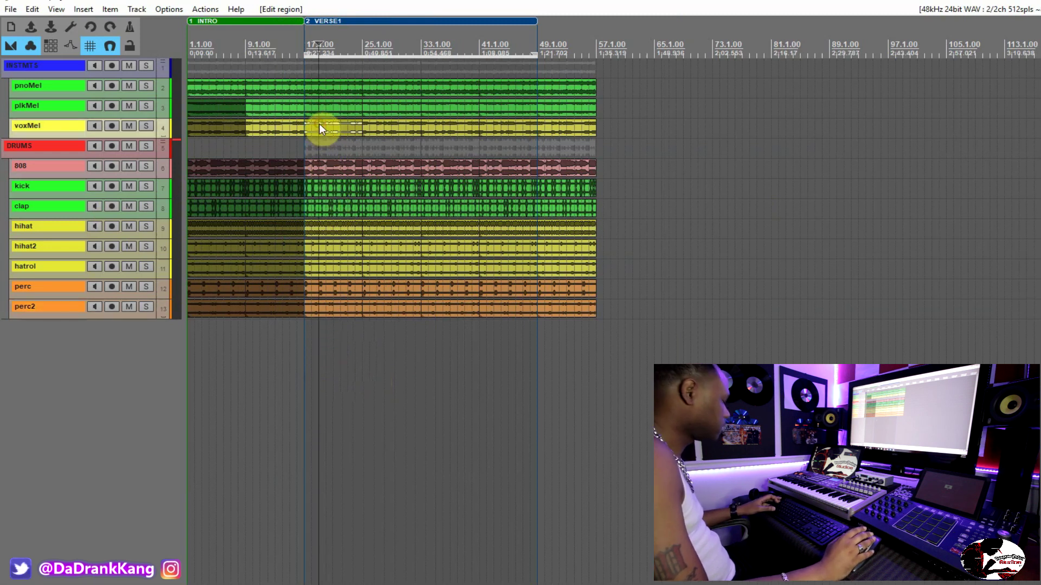
pyautogui.hotkey('ctrl', 'm')
pyautogui.click(323, 113)
pyautogui.hotkey('ctrl', 'm')
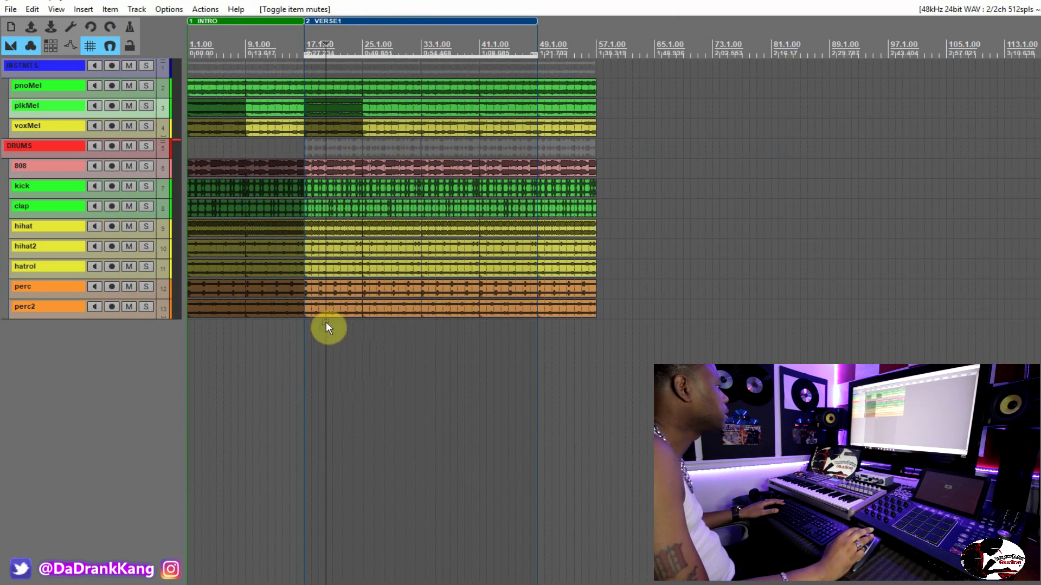
pyautogui.moveTo(343, 276); pyautogui.dragTo(344, 275)
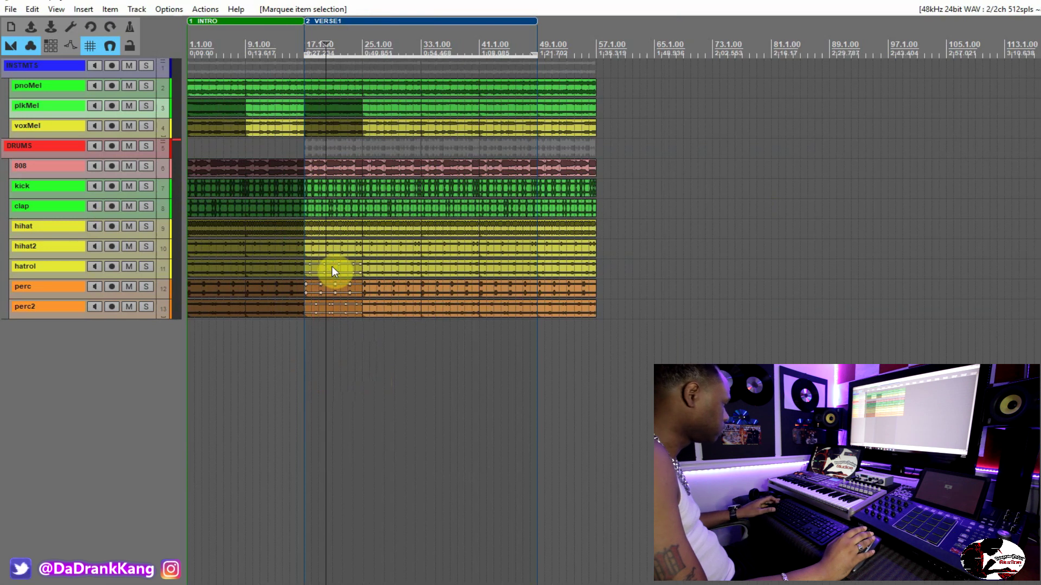
pyautogui.click(307, 372)
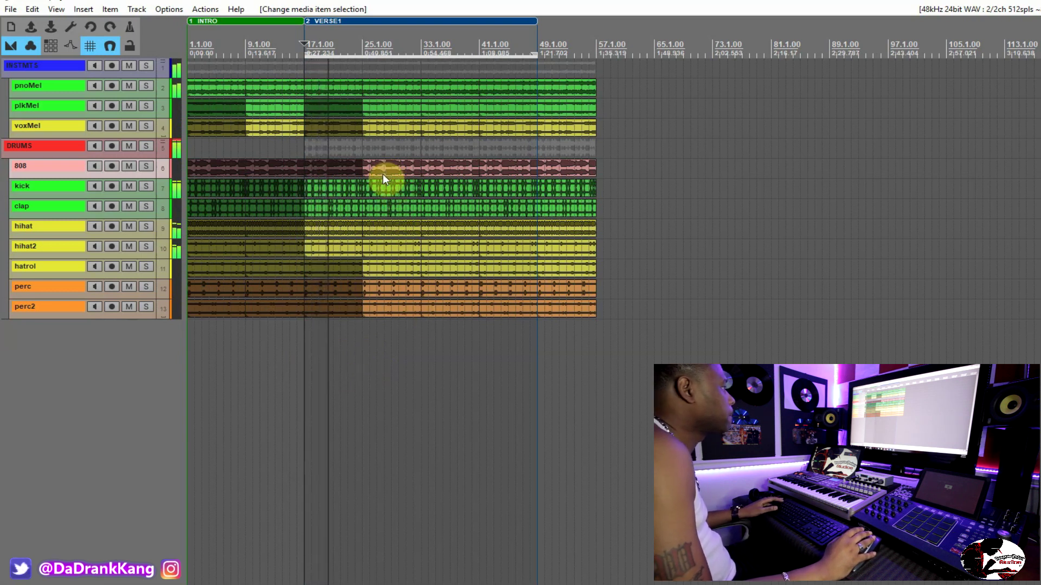
# Step: Shorten the hihat, kick and hihat2 items to end at bar 24, then play back the gap
pyautogui.scroll(2, 352, 240)
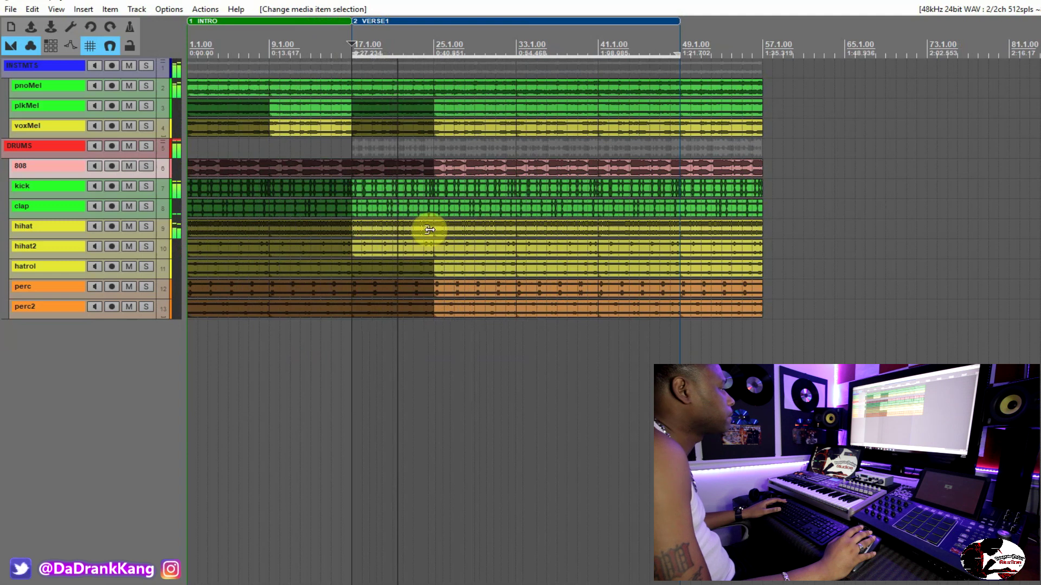
pyautogui.scroll(2, 428, 229)
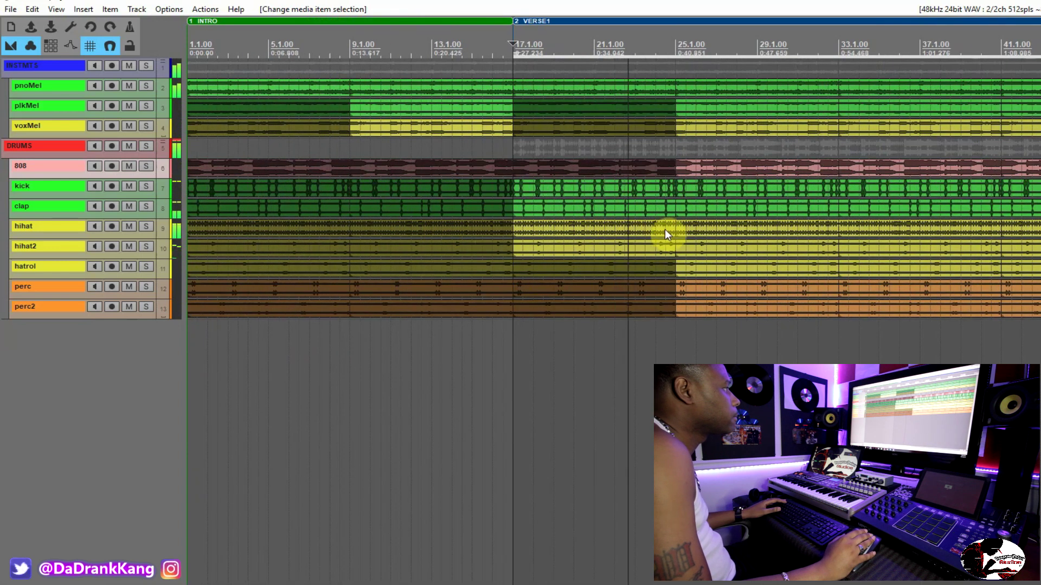
pyautogui.moveTo(674, 230); pyautogui.dragTo(645, 238)
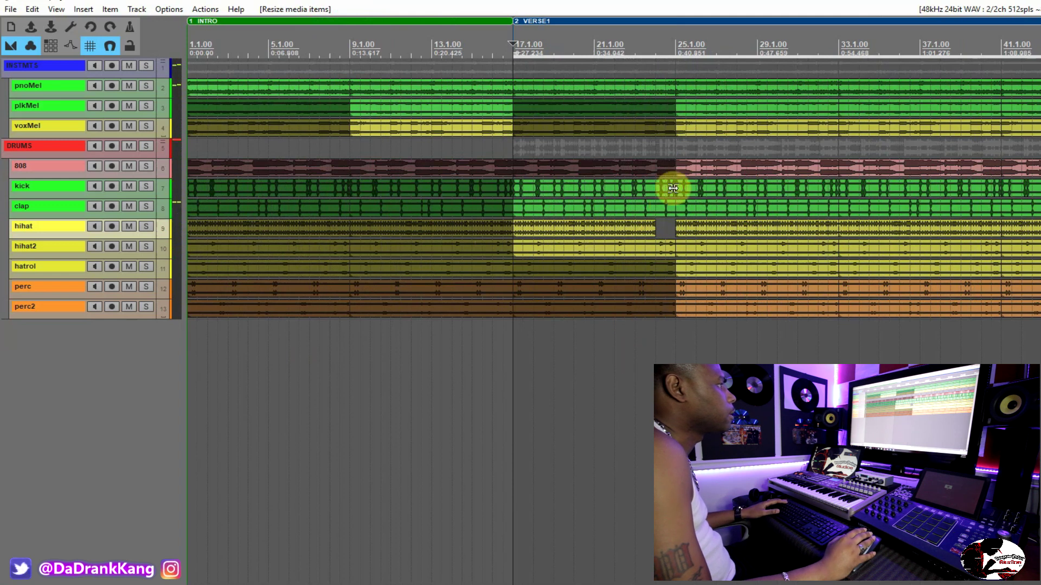
pyautogui.moveTo(670, 189); pyautogui.dragTo(656, 209)
pyautogui.moveTo(670, 249); pyautogui.dragTo(651, 247)
pyautogui.click(582, 349)
pyautogui.press('space')
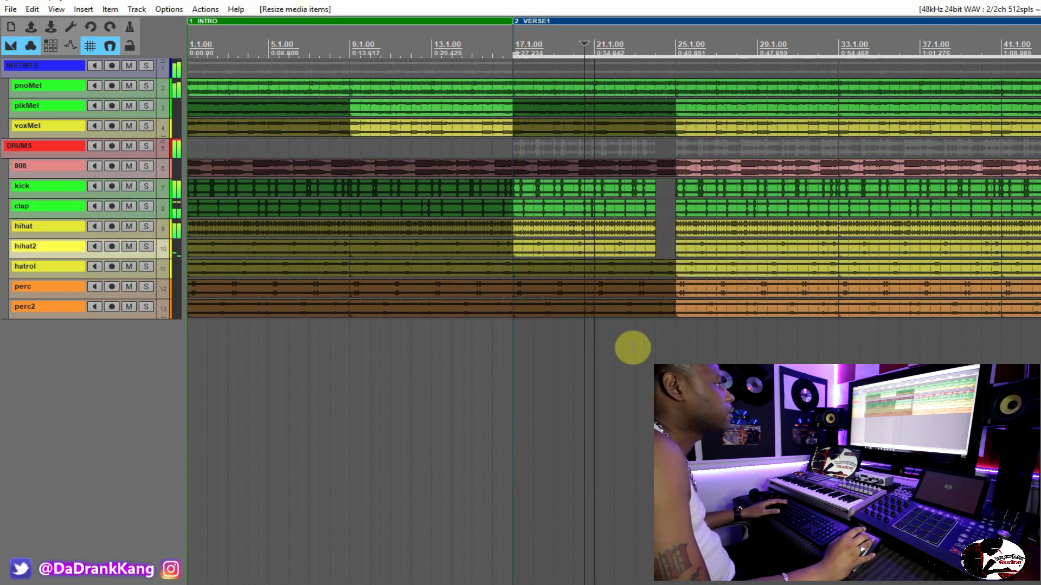
# Step: Mute the voxMel item running from bar 25 to 33 with U
pyautogui.scroll(-2, 633, 349)
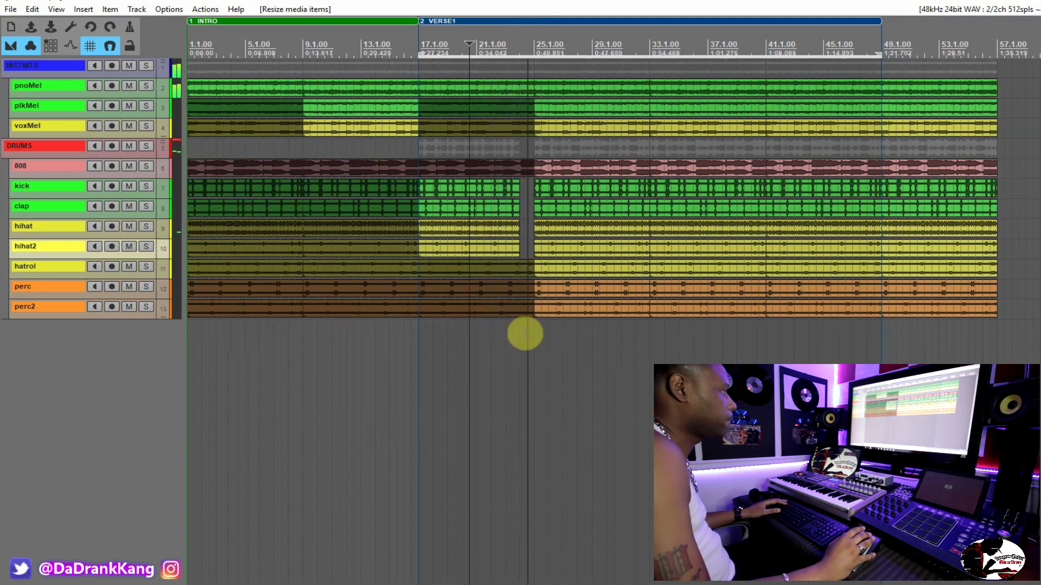
pyautogui.click(564, 129)
pyautogui.press('u')
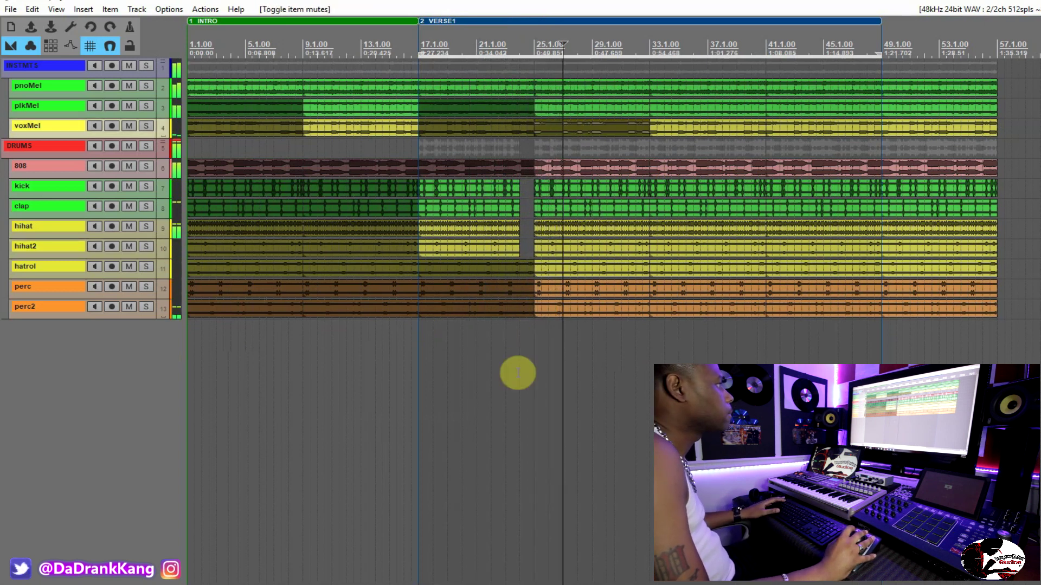
pyautogui.click(518, 375)
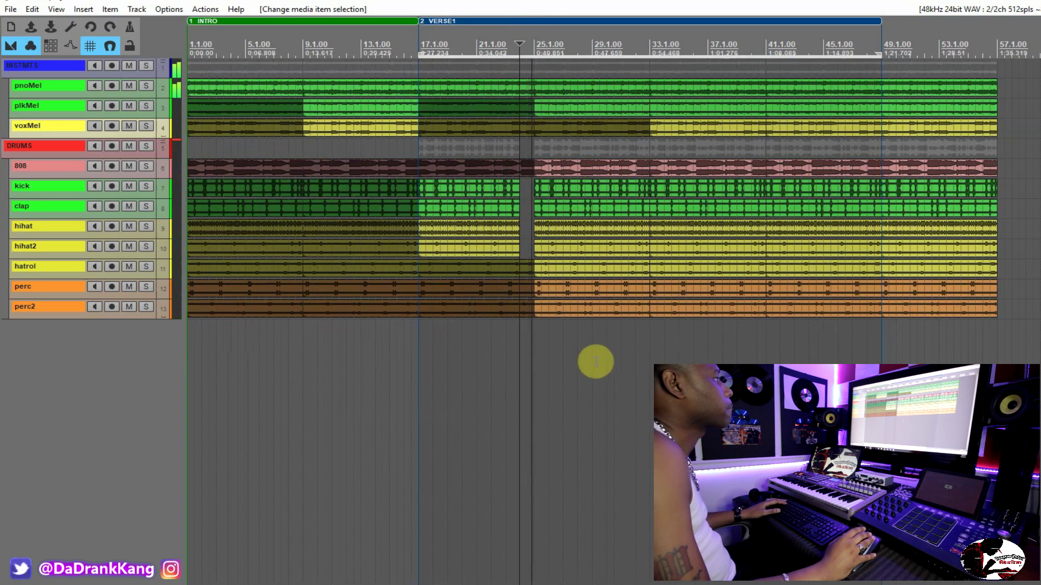
pyautogui.scroll(-4, 596, 362)
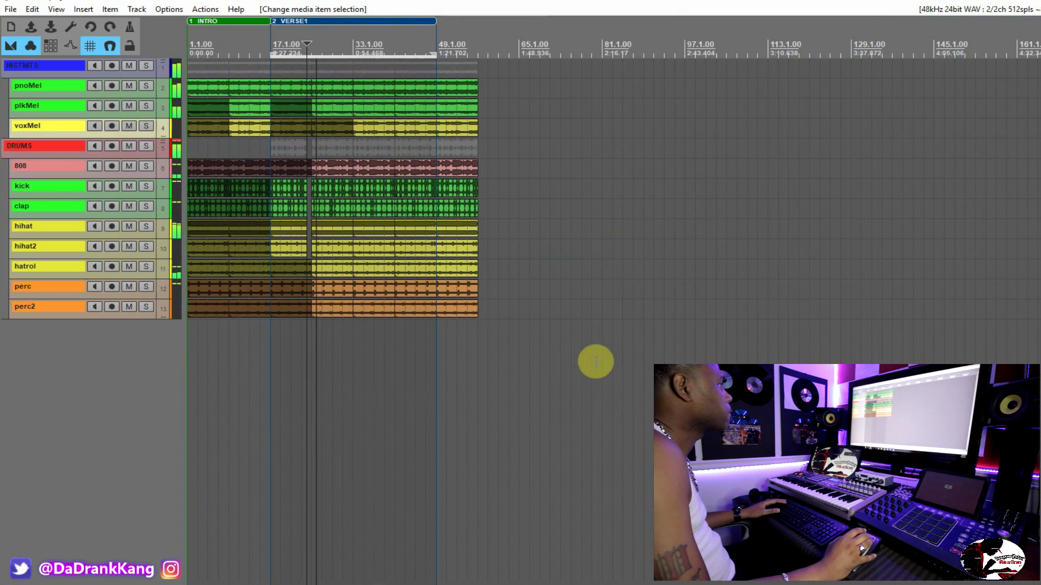
pyautogui.scroll(3, 596, 362)
pyautogui.scroll(-1, 613, 365)
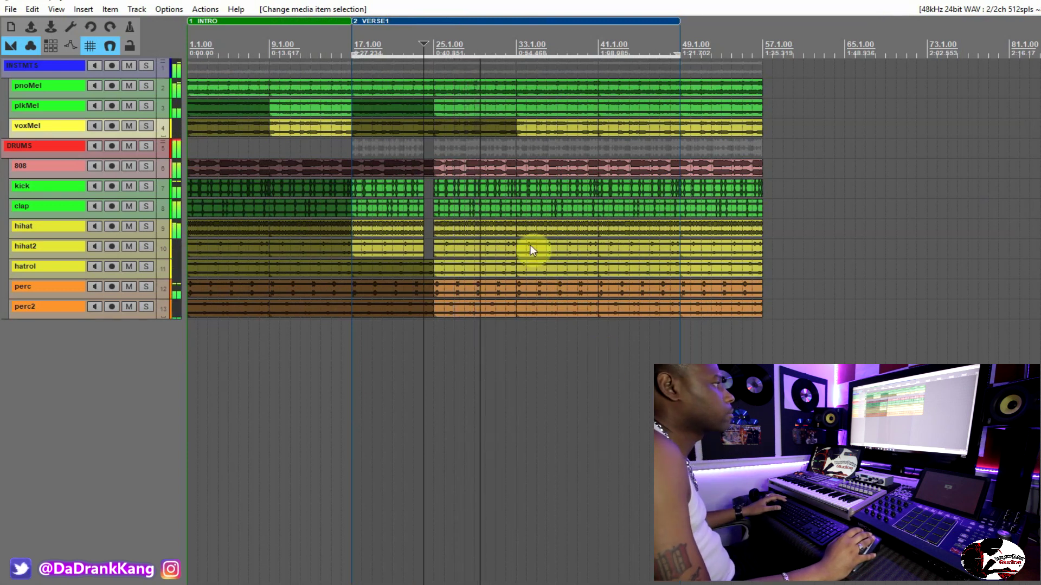
# Step: Trim the 808 to end before bar 33 and shorten voxMel to leave a gap until bar 41
pyautogui.click(511, 171)
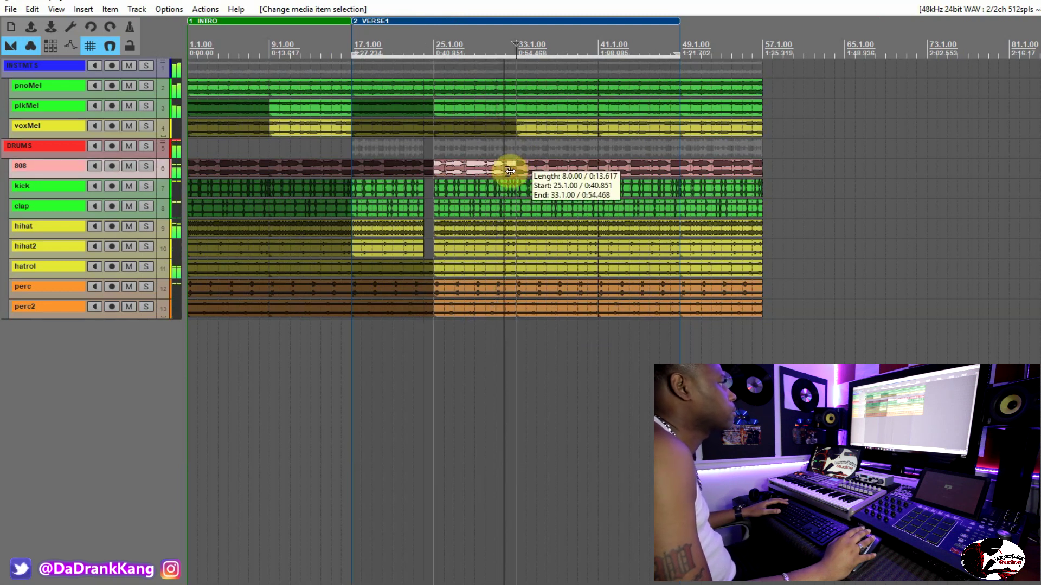
pyautogui.moveTo(506, 175); pyautogui.dragTo(502, 171)
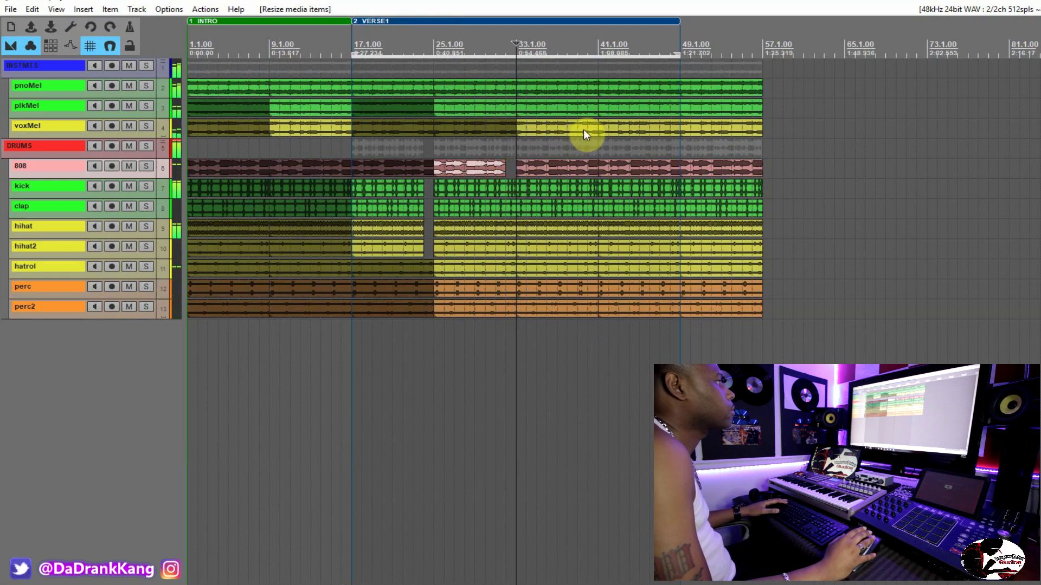
pyautogui.moveTo(593, 127); pyautogui.dragTo(529, 144)
pyautogui.click(533, 144)
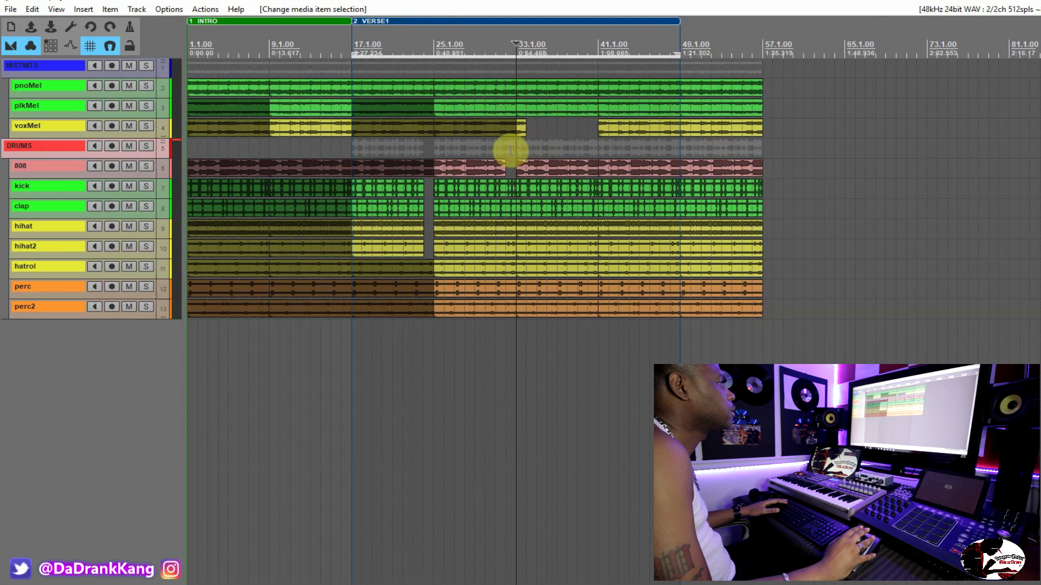
pyautogui.scroll(4, 512, 151)
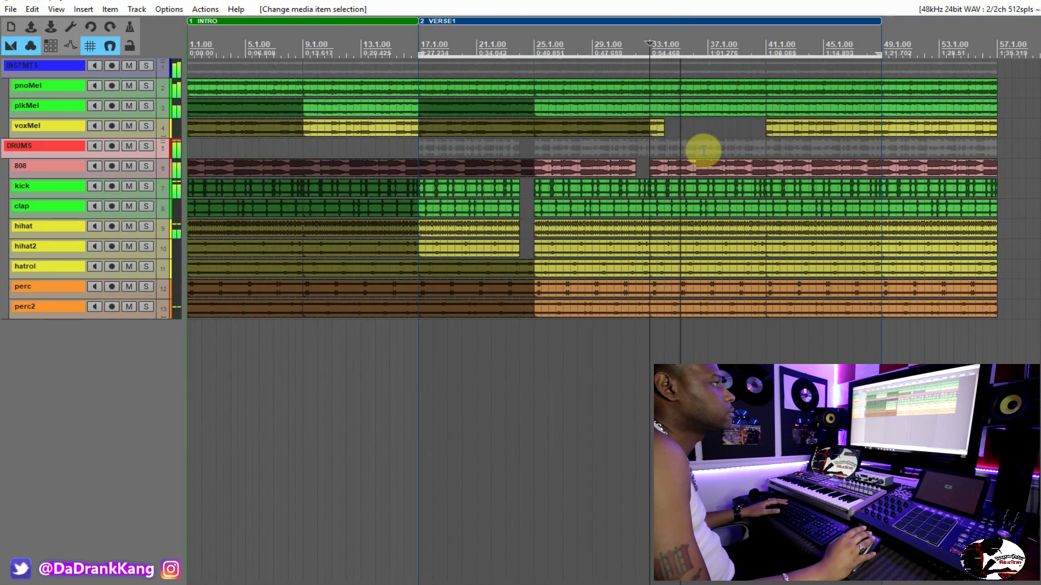
pyautogui.scroll(-5, 699, 152)
pyautogui.scroll(2, 684, 140)
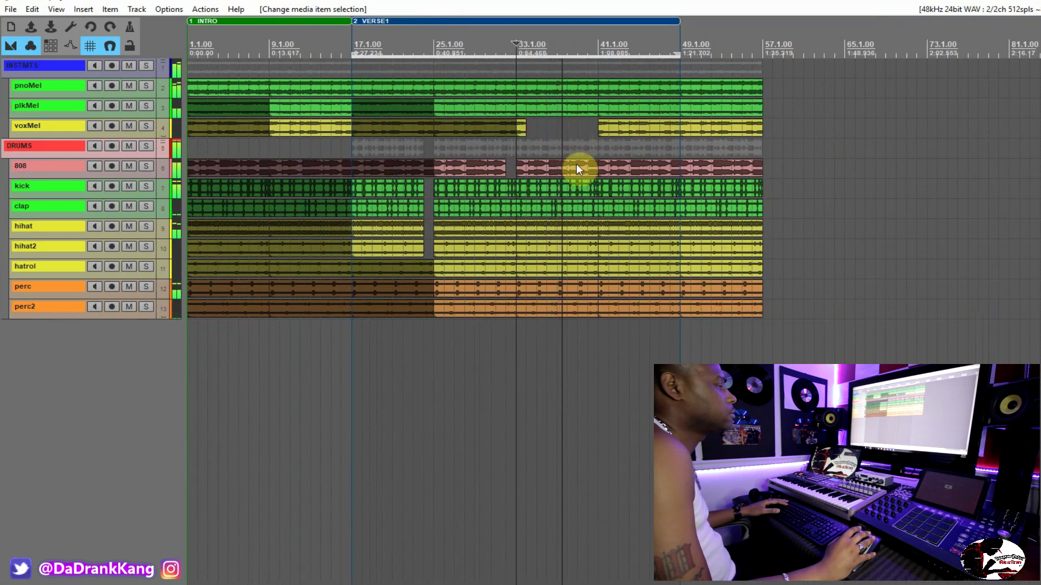
# Step: Trim the kick to end at bar 40 and the hihat before bar 41, then play the drops
pyautogui.moveTo(592, 189); pyautogui.dragTo(584, 194)
pyautogui.scroll(3, 609, 197)
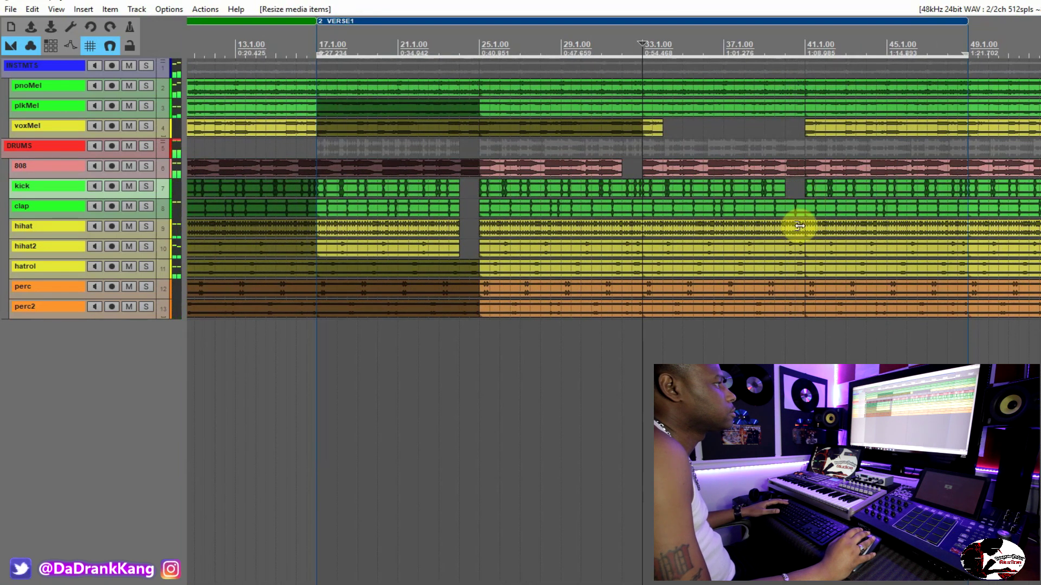
pyautogui.moveTo(800, 230); pyautogui.dragTo(780, 230)
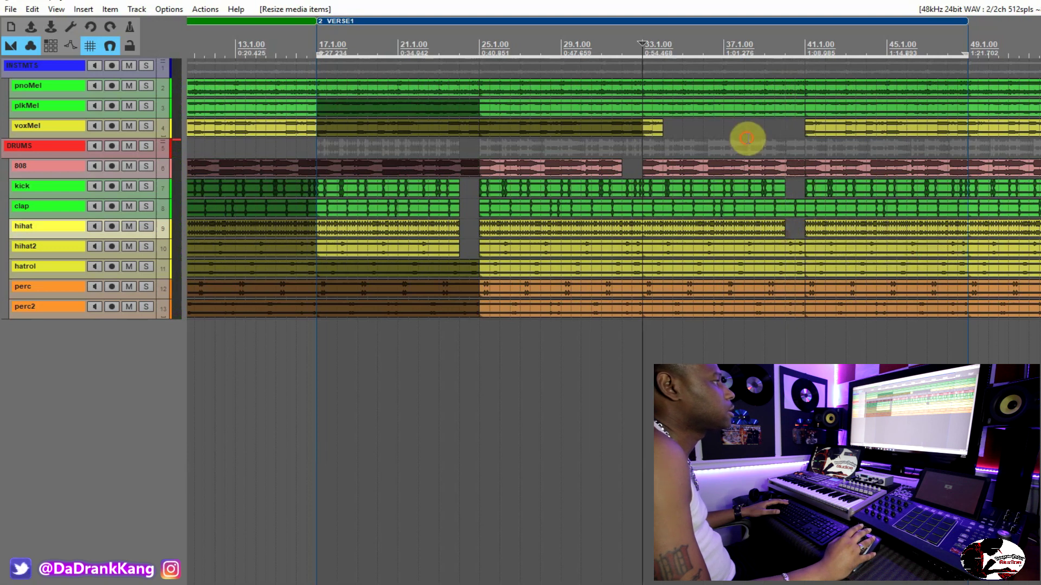
pyautogui.click(748, 140)
pyautogui.click(755, 146)
pyautogui.press('space')
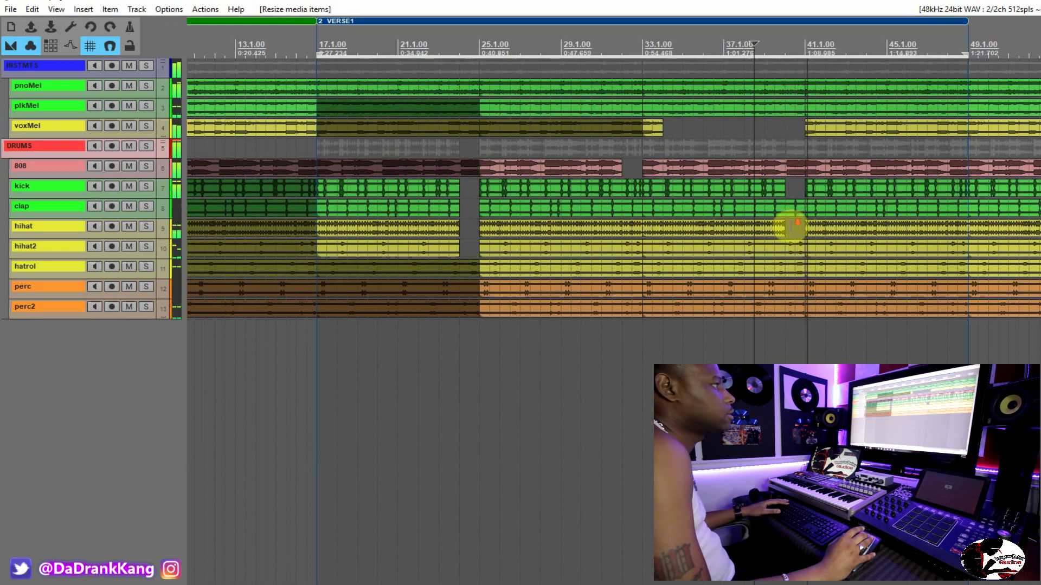
pyautogui.scroll(-1, 790, 222)
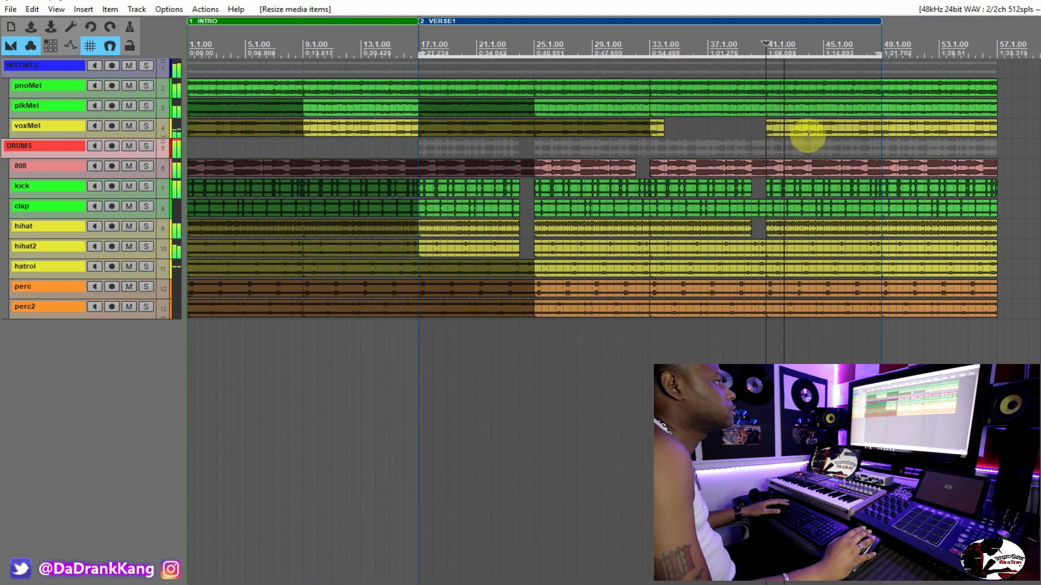
# Step: Cut the voxMel part after bar 41 to a short hit and mute all items after VERSE1
pyautogui.click(807, 130)
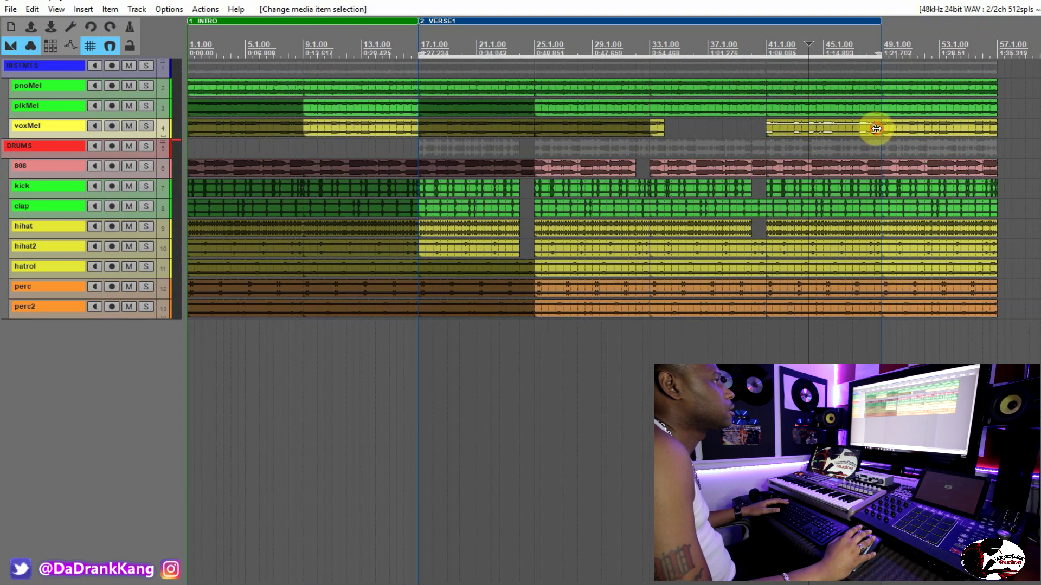
pyautogui.moveTo(880, 129); pyautogui.dragTo(779, 132)
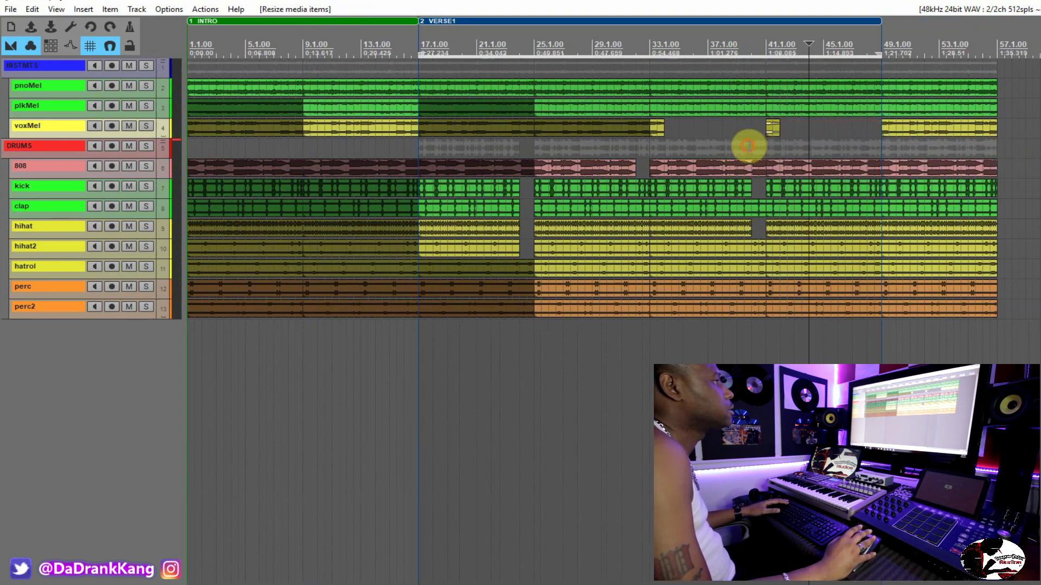
pyautogui.click(747, 144)
pyautogui.scroll(3, 747, 144)
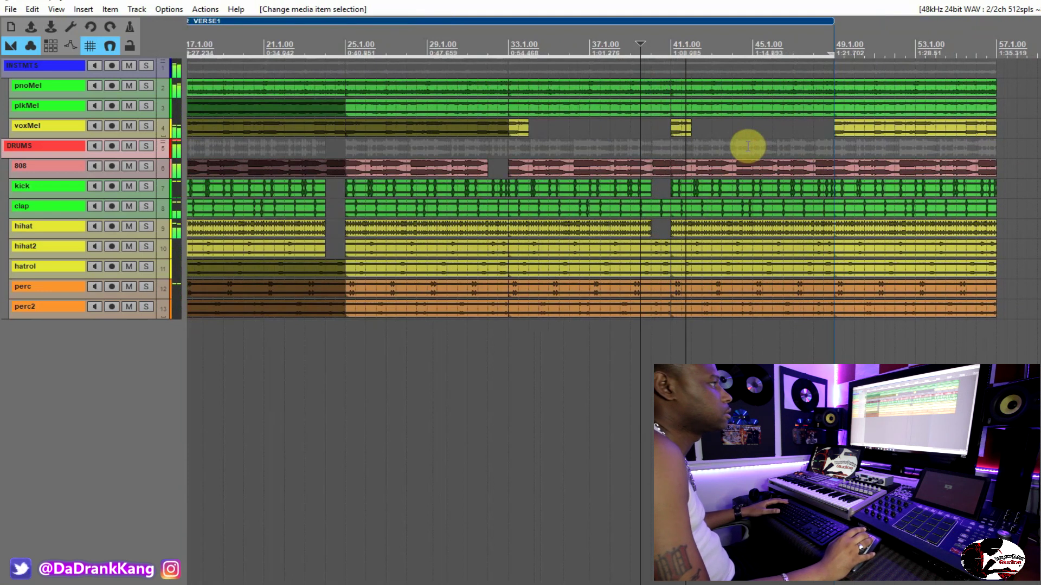
pyautogui.scroll(-3, 748, 146)
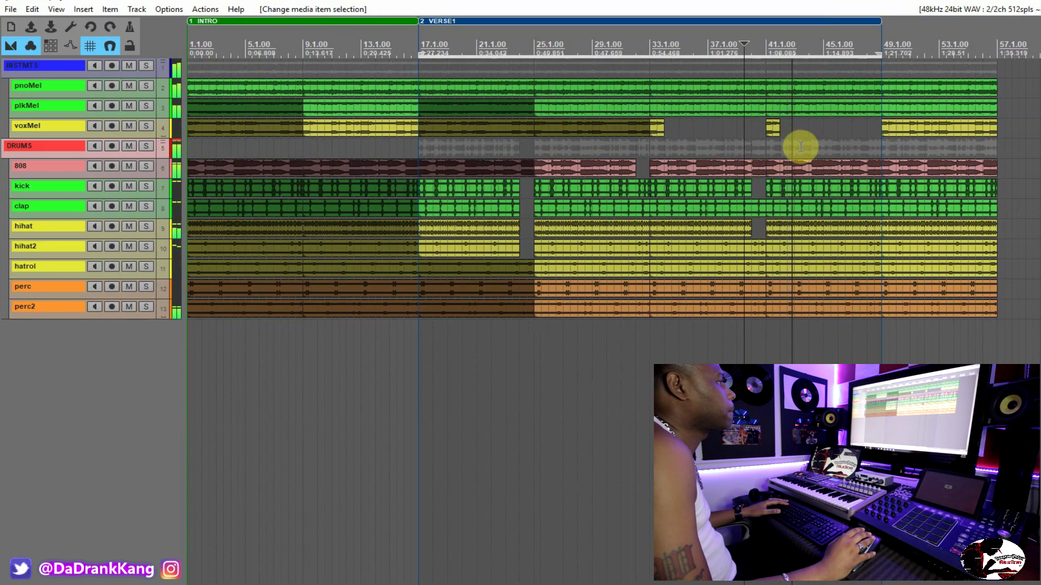
pyautogui.scroll(-2, 801, 146)
pyautogui.hotkey('ctrl', 'f')
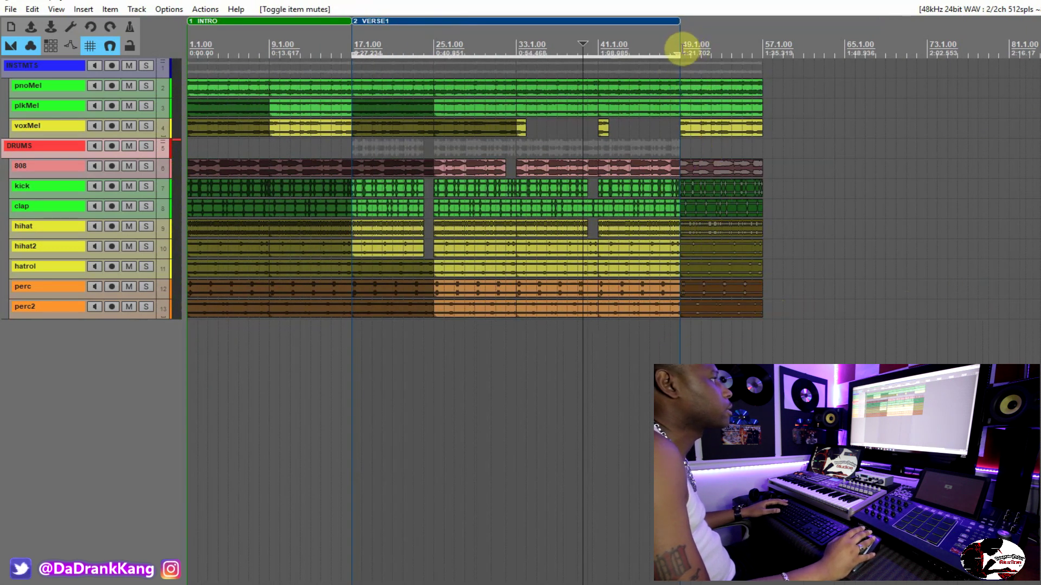
# Step: Create a region over bars 49–57 named BREAK and colour it yellow
pyautogui.moveTo(682, 48); pyautogui.dragTo(764, 48)
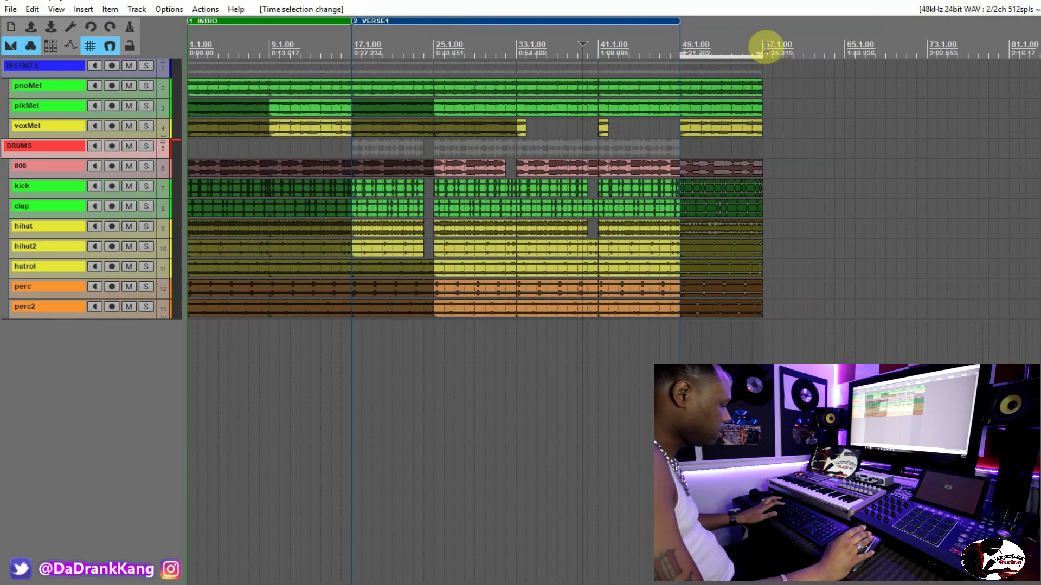
pyautogui.hotkey('shift', 'r')
pyautogui.doubleClick(718, 21)
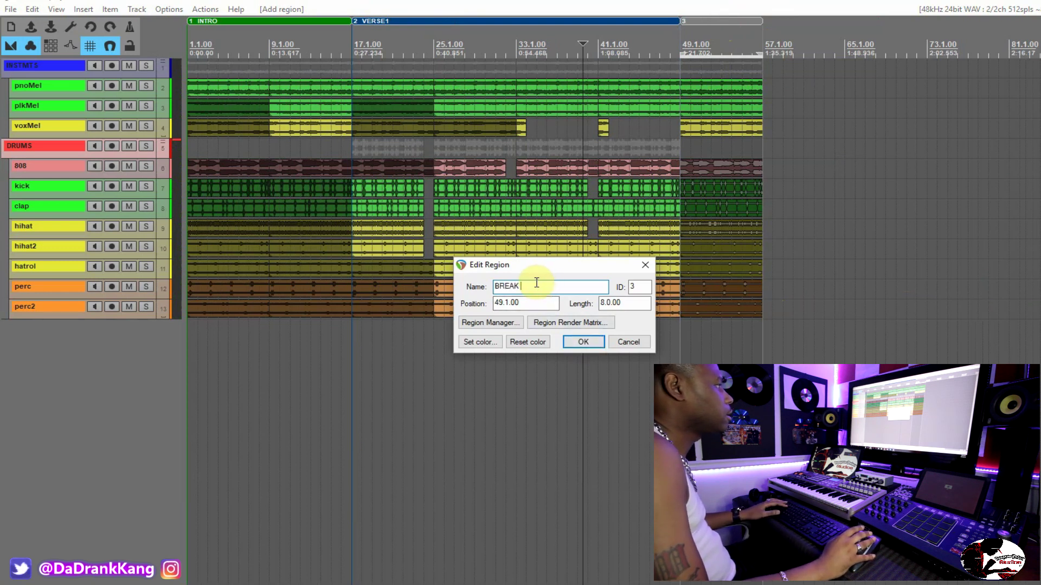
pyautogui.click(484, 342)
pyautogui.click(234, 151)
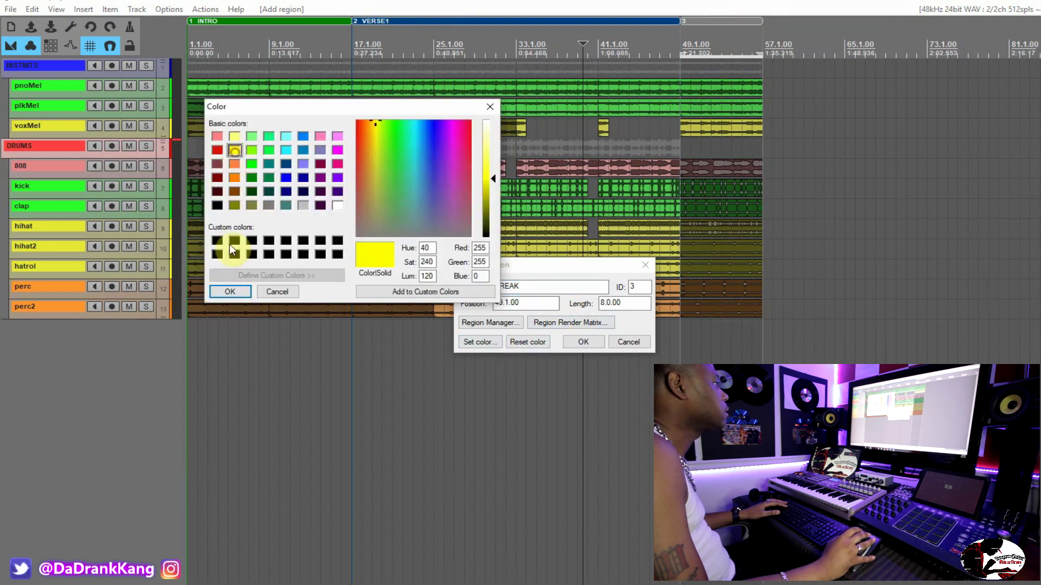
pyautogui.click(229, 293)
pyautogui.click(581, 343)
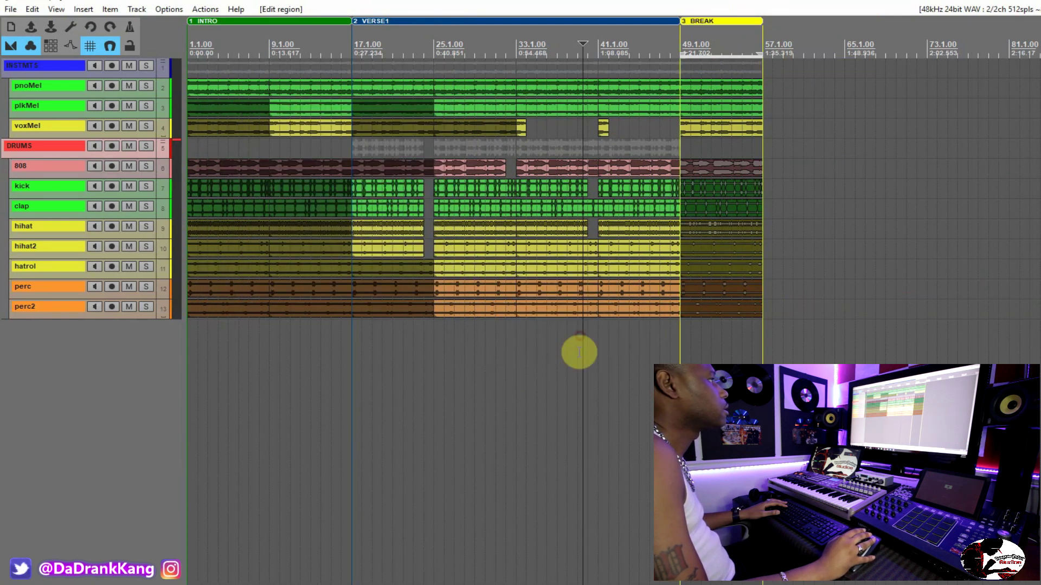
pyautogui.click(618, 396)
pyautogui.scroll(-2, 542, 387)
# Step: Clear the time selection left over the BREAK region
pyautogui.scroll(2, 407, 374)
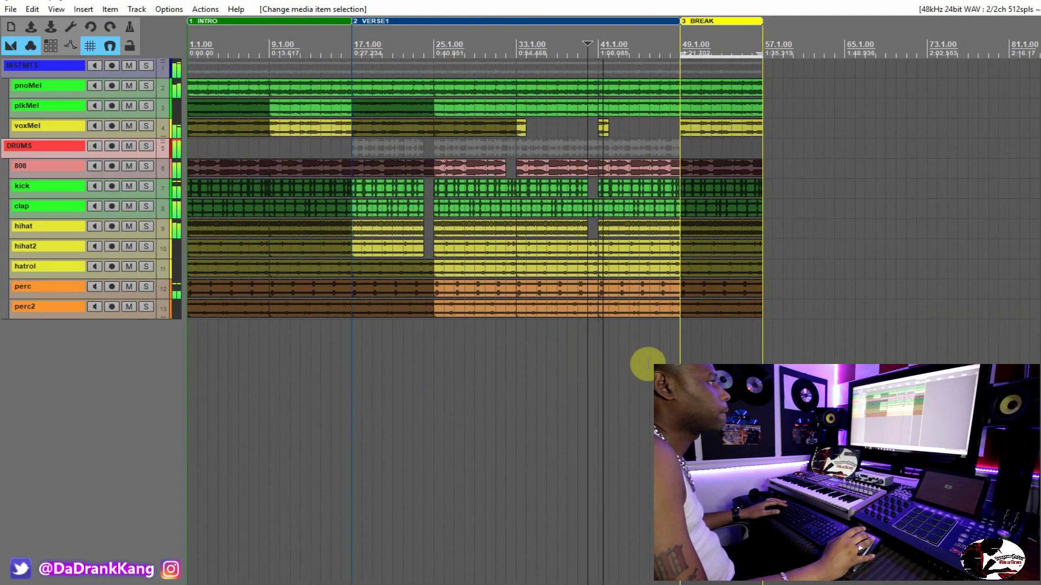
pyautogui.scroll(-1, 645, 365)
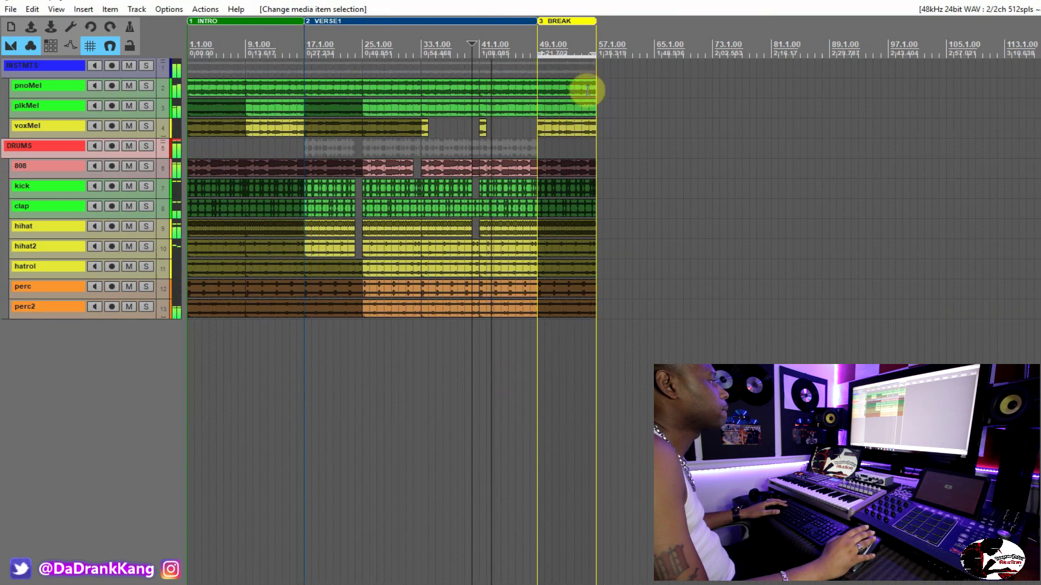
pyautogui.press('Escape')
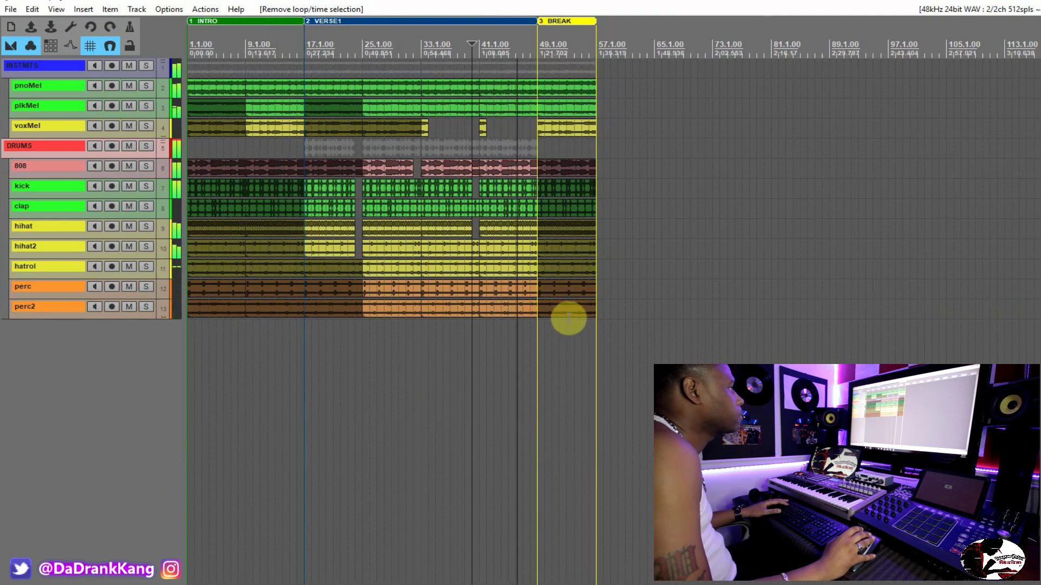
pyautogui.scroll(2, 560, 295)
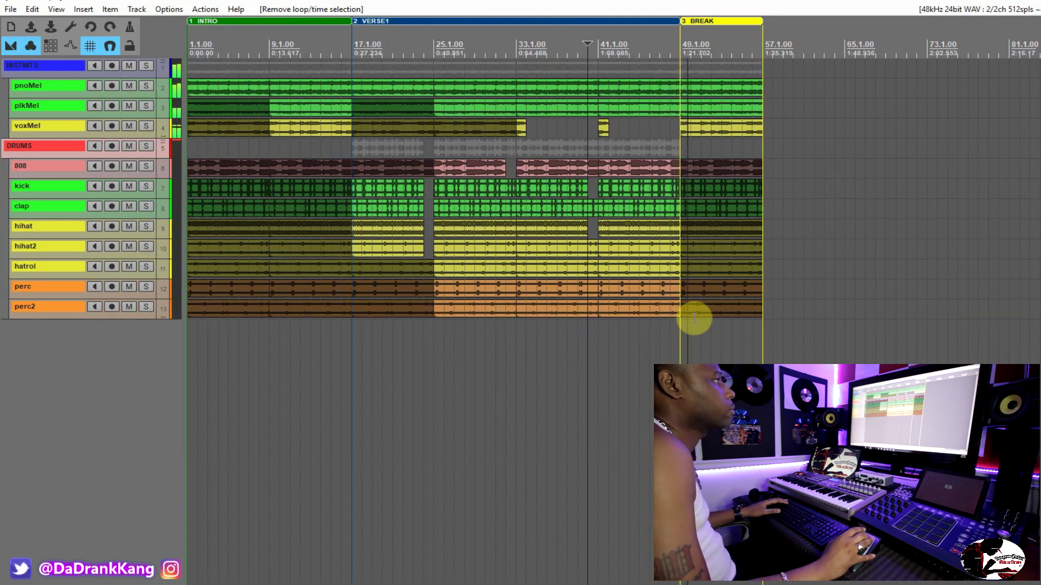
pyautogui.scroll(-2, 694, 318)
pyautogui.scroll(1, 584, 279)
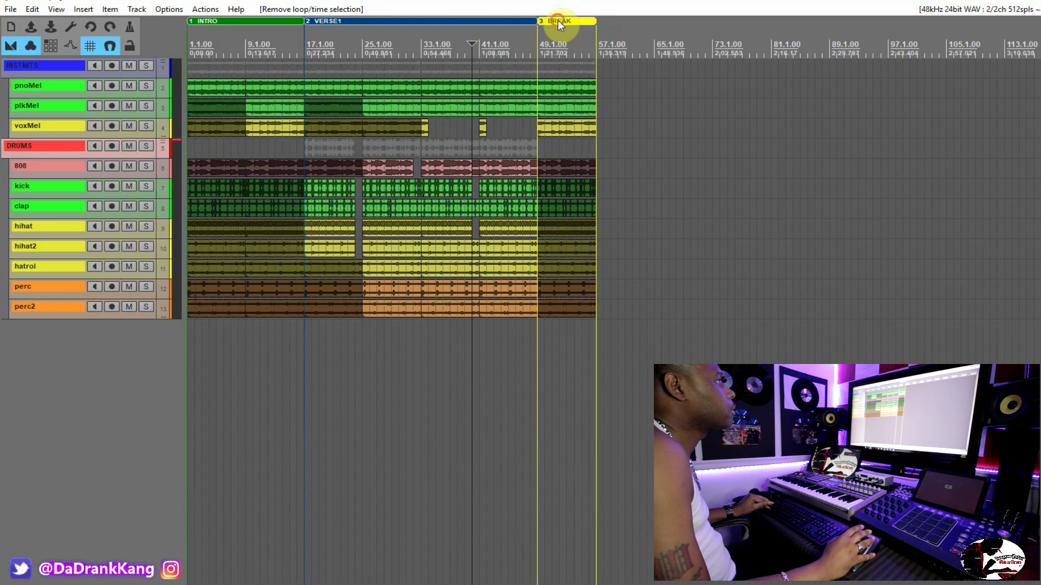
# Step: Copy the BREAK material to bars 57–65 and 65–73, then delete the duplicate BREAK region markers
pyautogui.moveTo(600, 24); pyautogui.dragTo(571, 20)
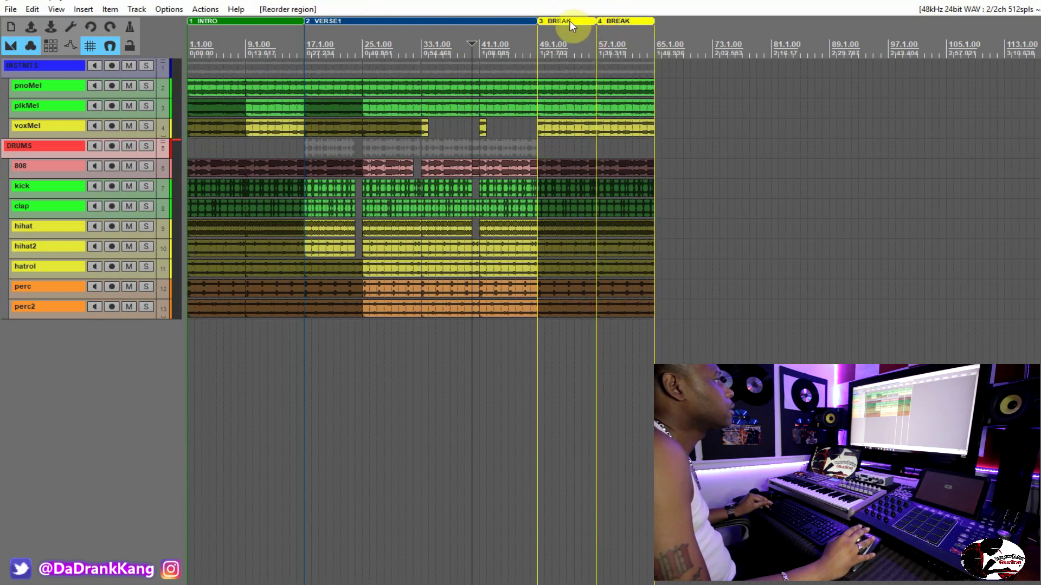
pyautogui.moveTo(655, 27); pyautogui.dragTo(642, 21)
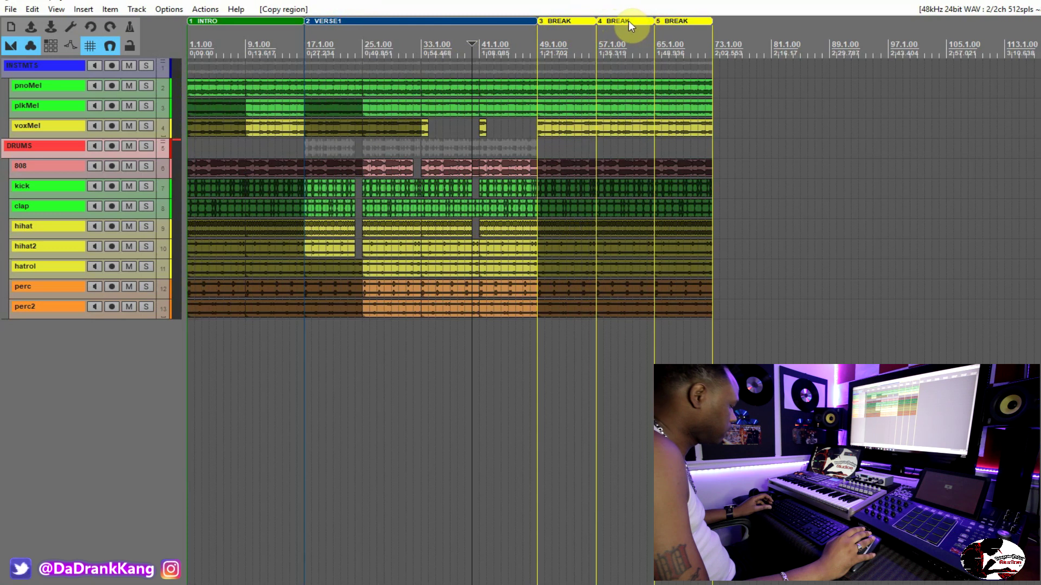
pyautogui.keyDown('alt'); pyautogui.click(629, 21); pyautogui.keyUp('alt')
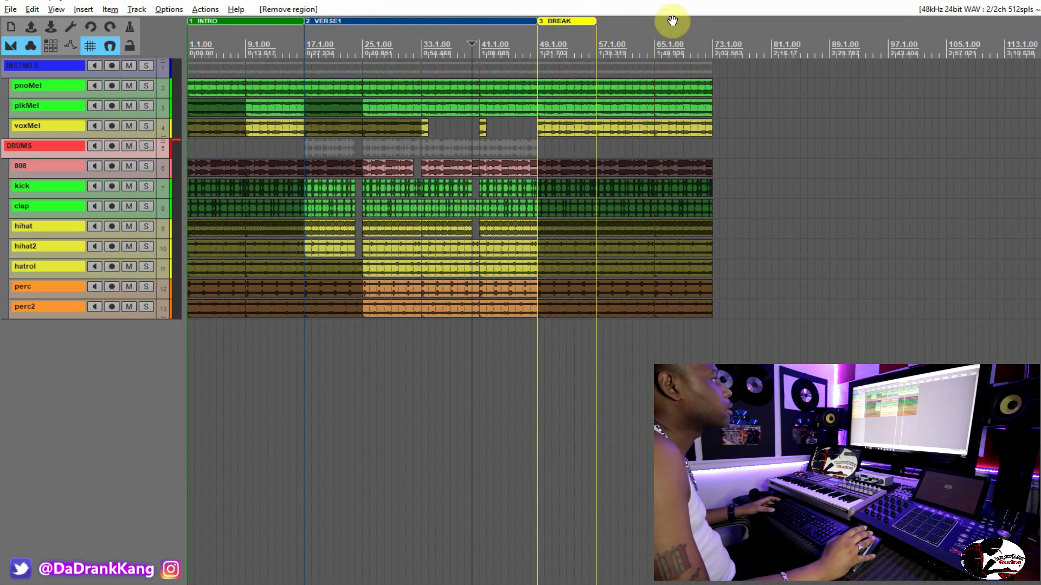
pyautogui.keyDown('alt'); pyautogui.click(671, 22); pyautogui.keyUp('alt')
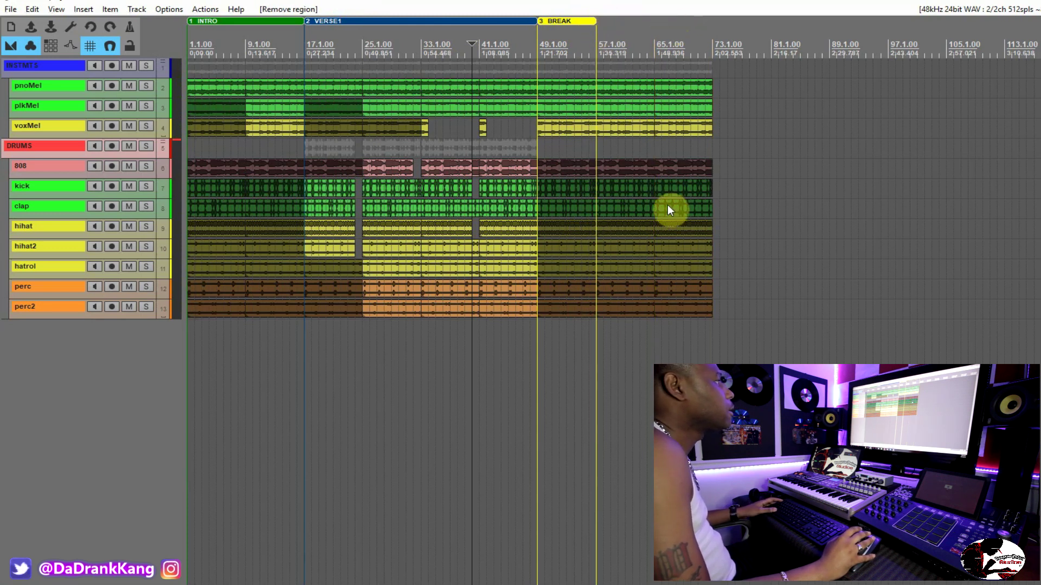
# Step: Unmute the drum items after bar 57 and add a green CHORUS region over bars 57–73
pyautogui.moveTo(626, 152); pyautogui.dragTo(681, 230)
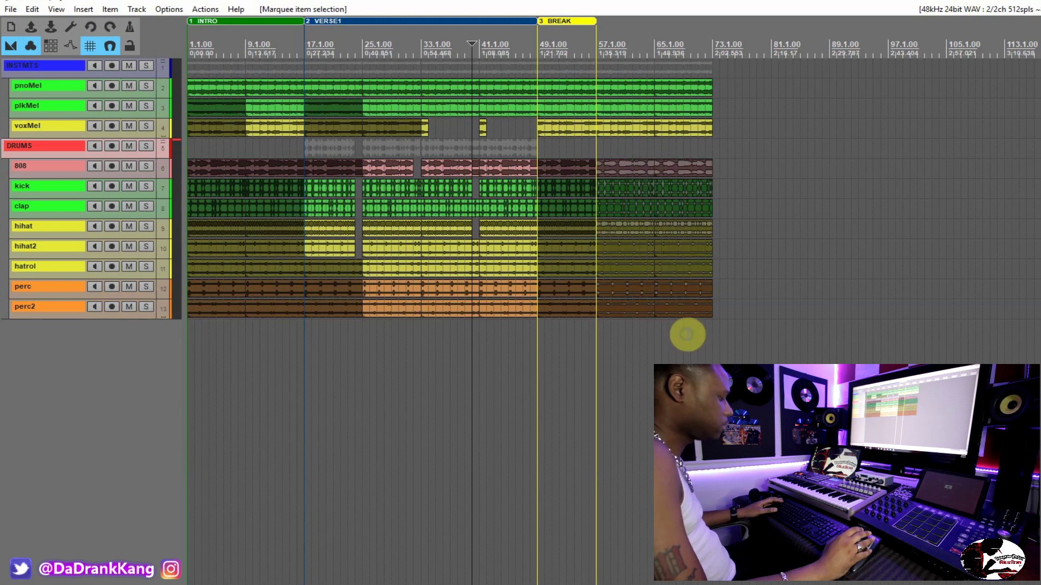
pyautogui.hotkey('ctrl', 'm')
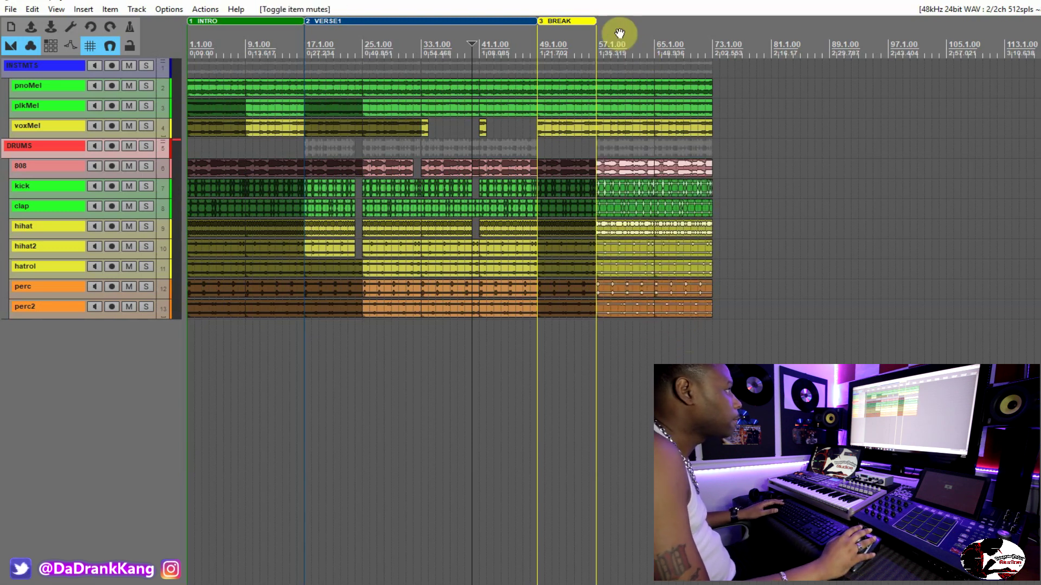
pyautogui.moveTo(599, 52); pyautogui.dragTo(712, 64)
pyautogui.hotkey('shift', 'r')
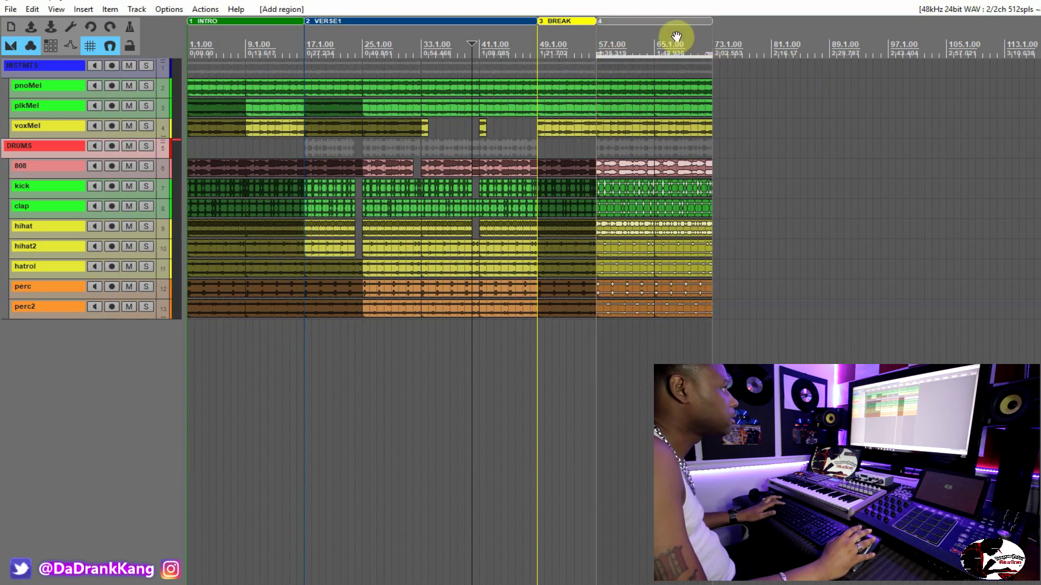
pyautogui.doubleClick(636, 20)
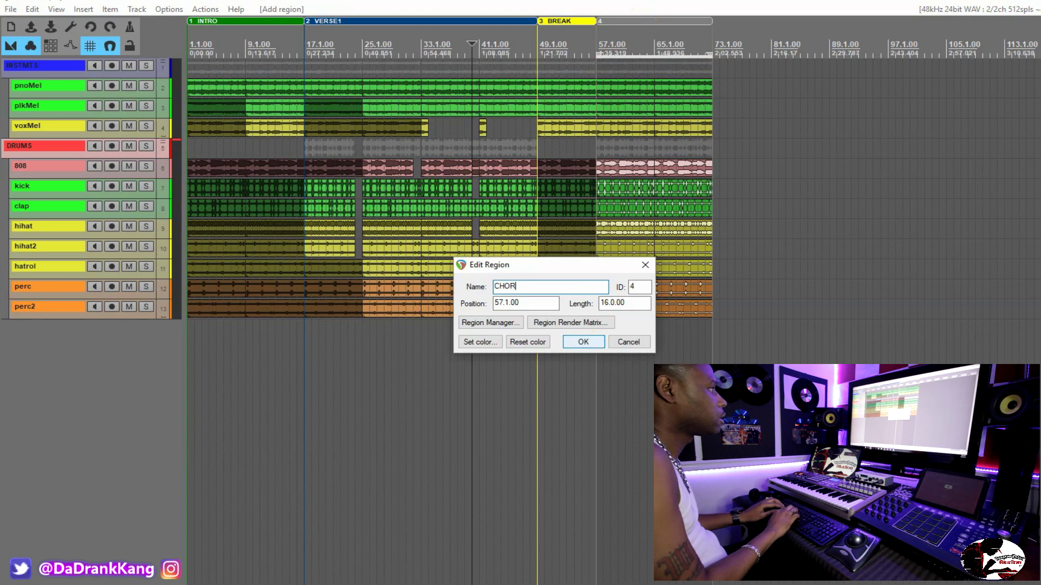
pyautogui.click(492, 340)
pyautogui.click(251, 164)
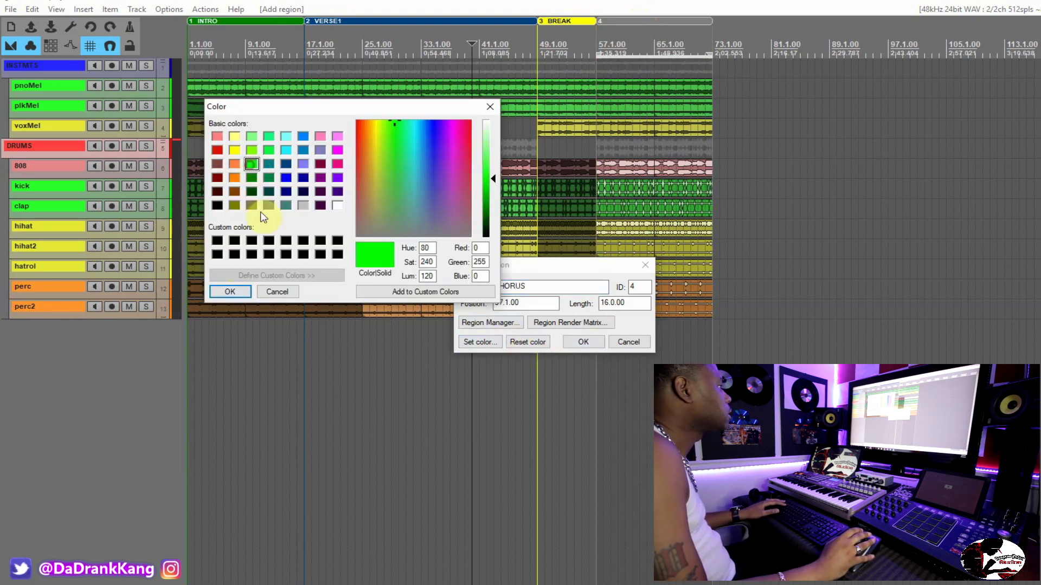
pyautogui.click(231, 291)
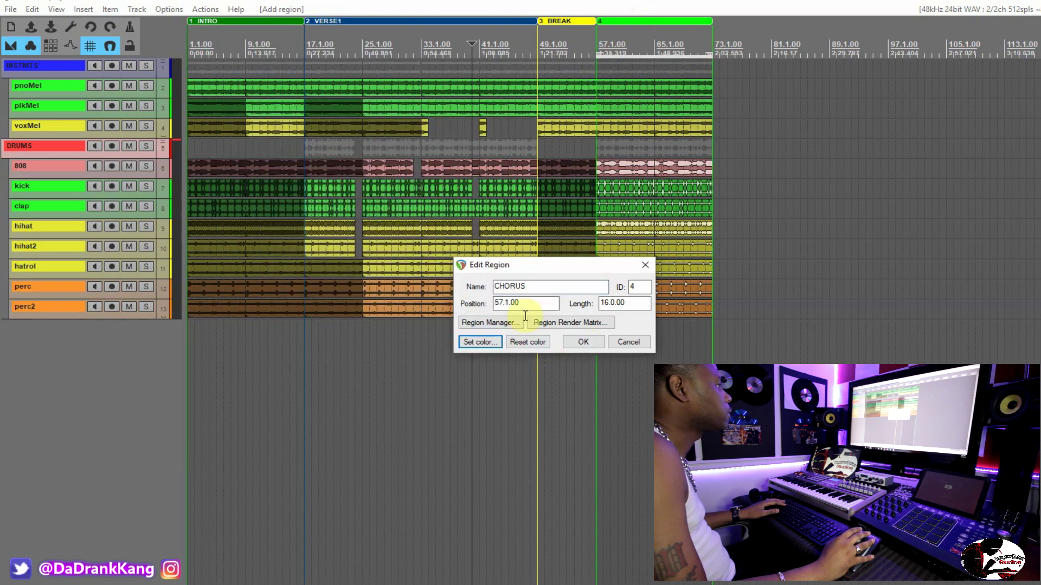
pyautogui.click(577, 342)
pyautogui.click(528, 362)
pyautogui.scroll(-3, 528, 362)
pyautogui.press('space')
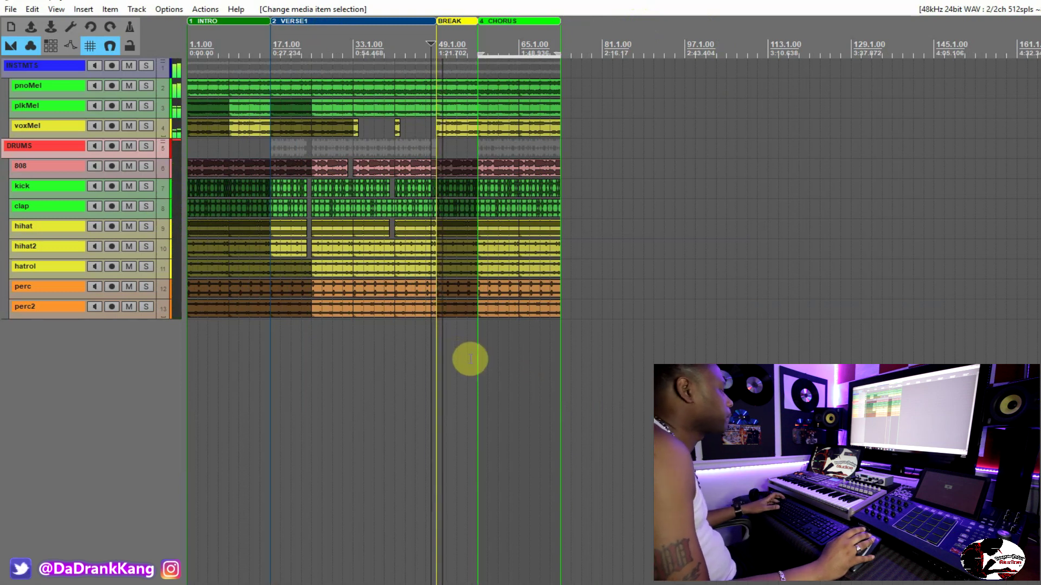
# Step: Remove the bars 57–73 time selection and zoom out while the arrangement plays
pyautogui.press('Escape')
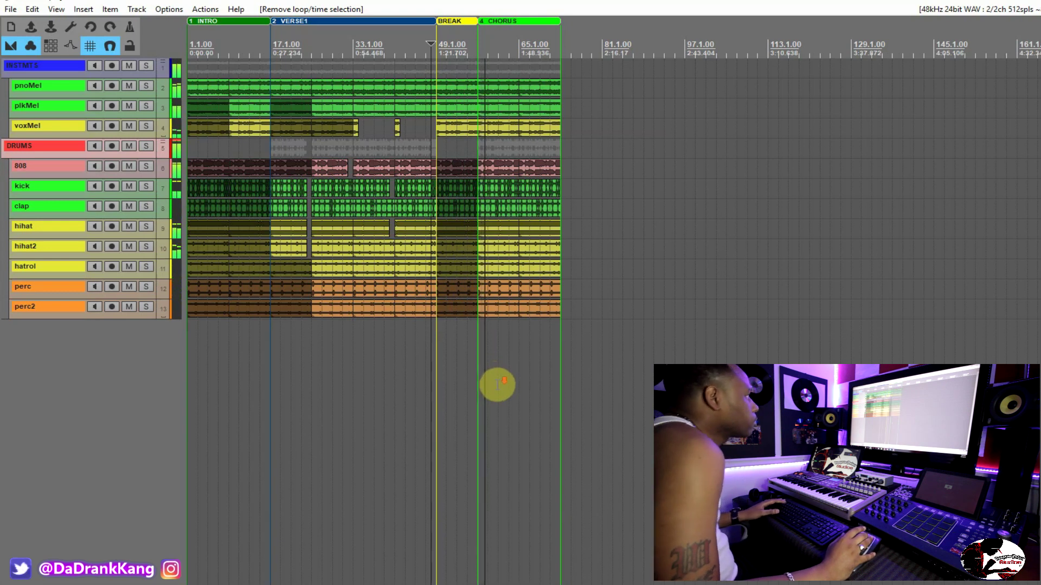
pyautogui.scroll(-1, 495, 381)
pyautogui.scroll(1, 497, 383)
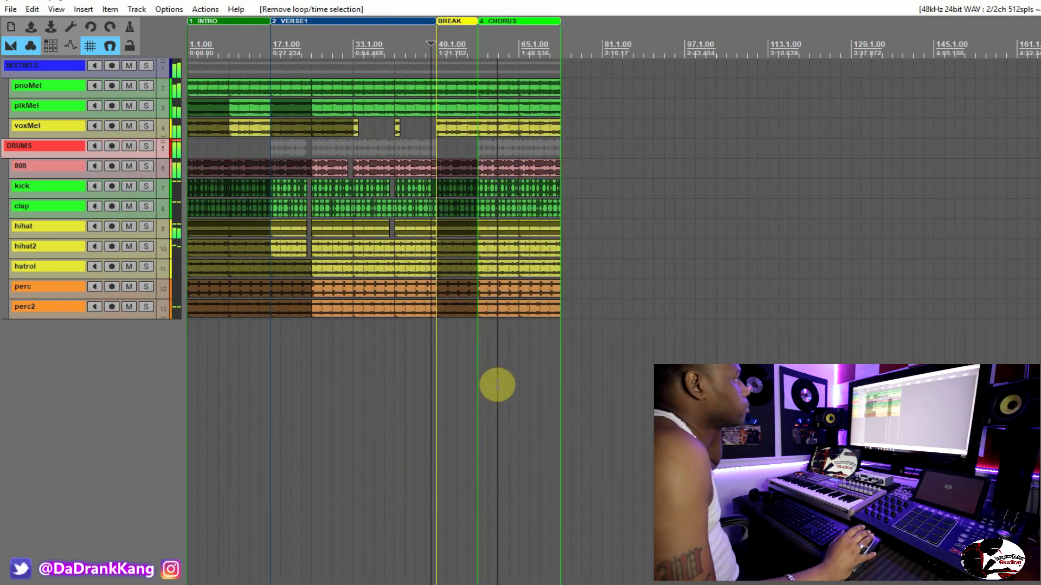
pyautogui.scroll(-1, 496, 384)
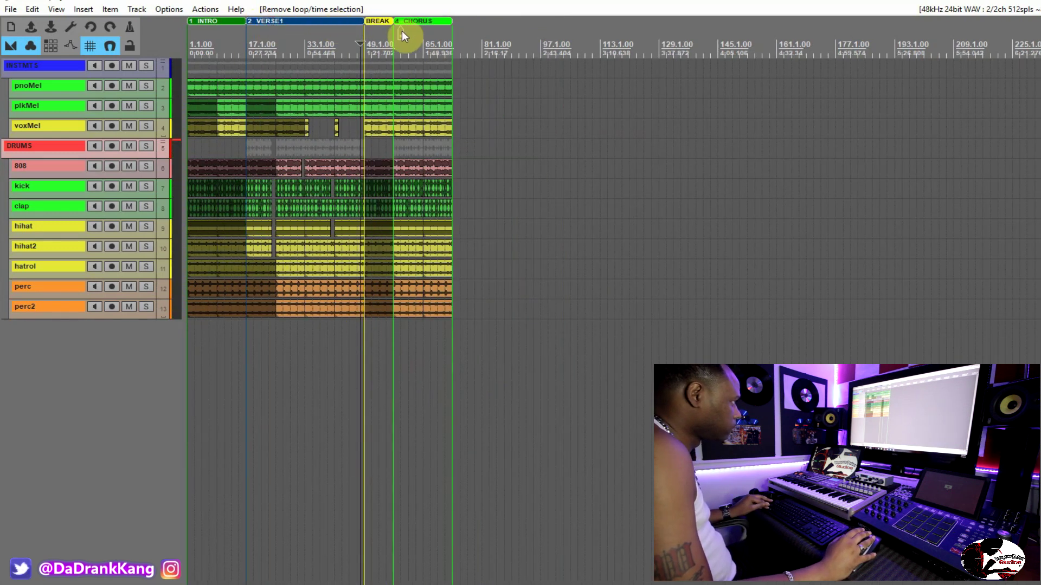
# Step: Copy the VERSE1 region with its items to bar 73 and rename the copy VERSE2
pyautogui.moveTo(448, 37); pyautogui.dragTo(452, 40)
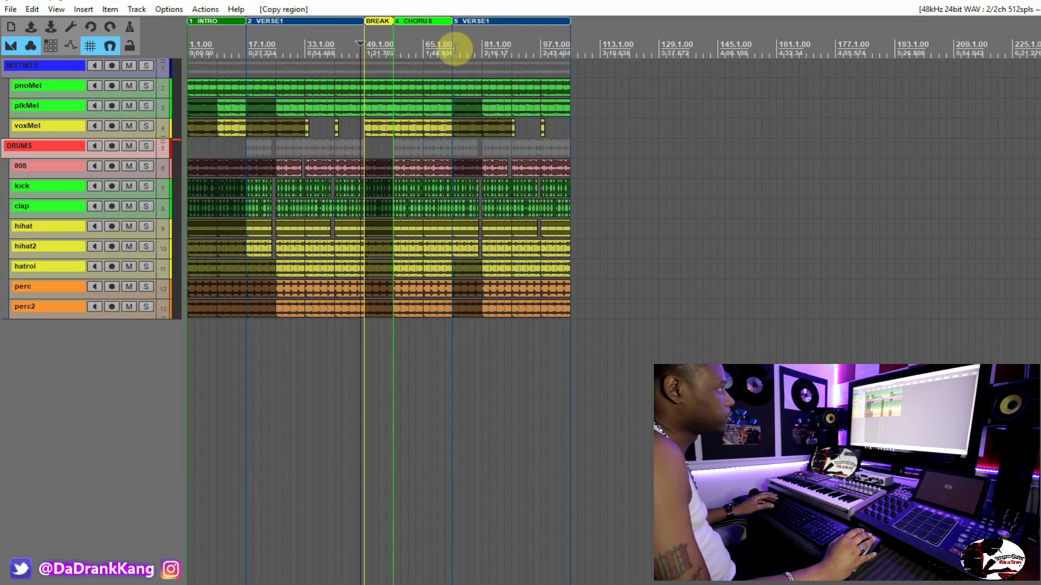
pyautogui.doubleClick(483, 22)
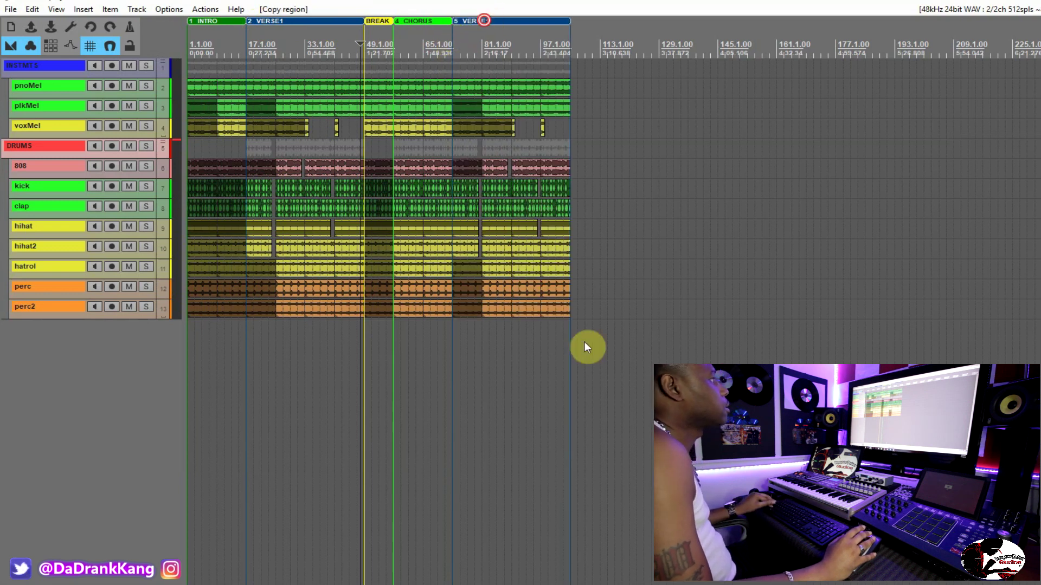
pyautogui.write('VERSE2')
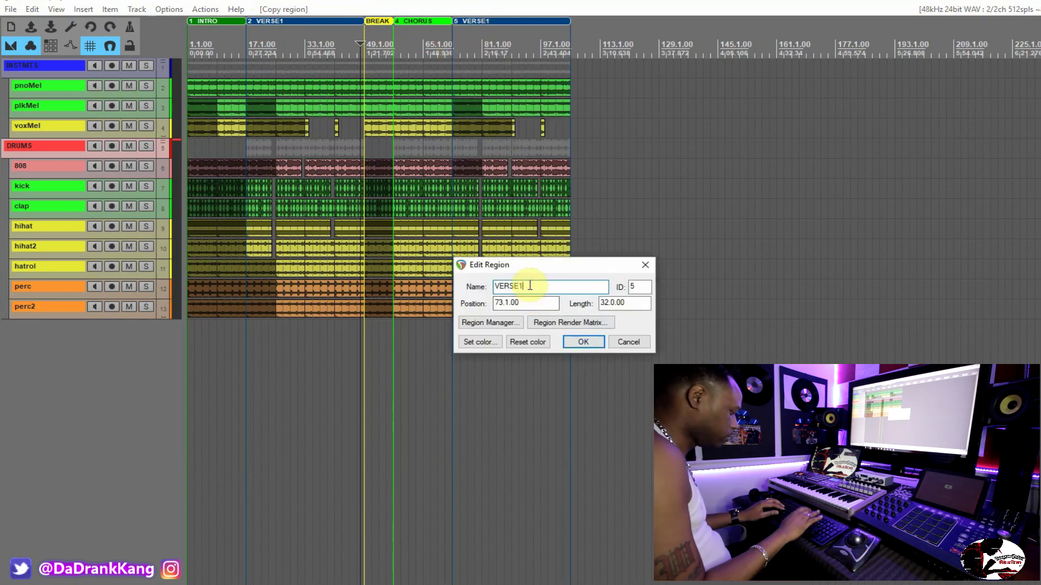
pyautogui.press('Return')
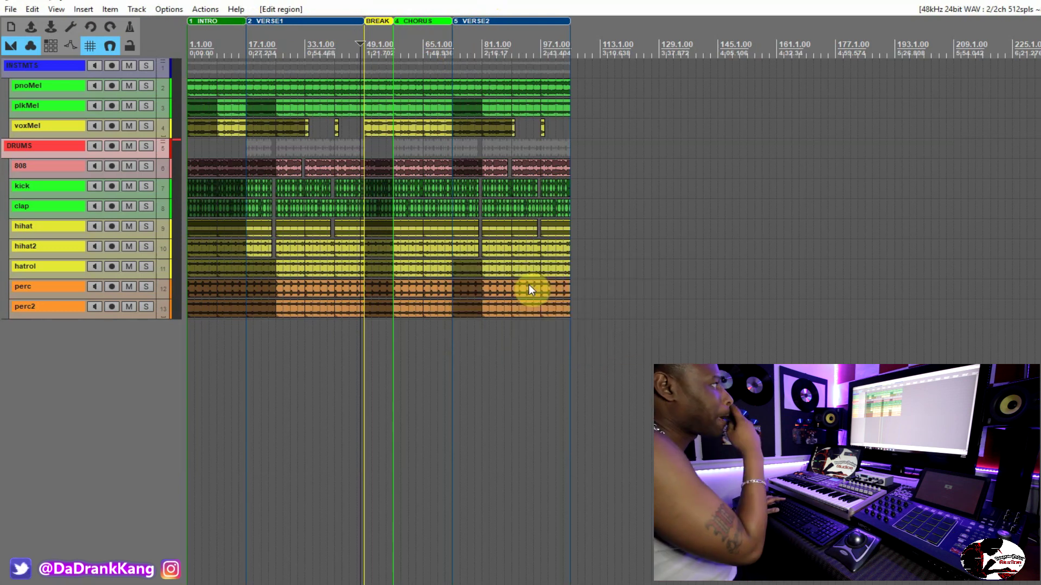
pyautogui.scroll(2, 488, 330)
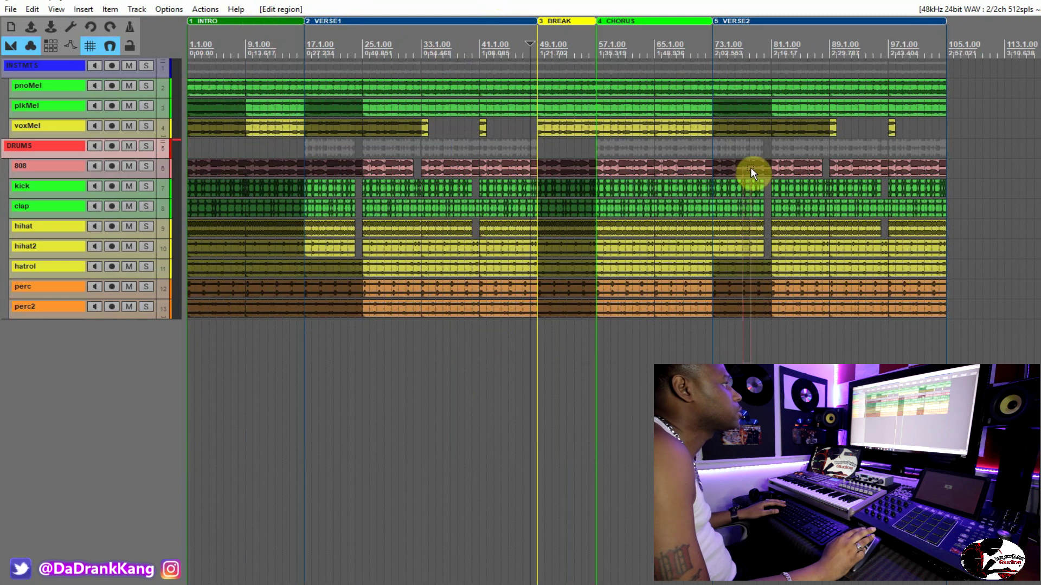
# Step: Select the kick, clap and hihat items at bar 73 and check their item options
pyautogui.moveTo(751, 166); pyautogui.dragTo(739, 188)
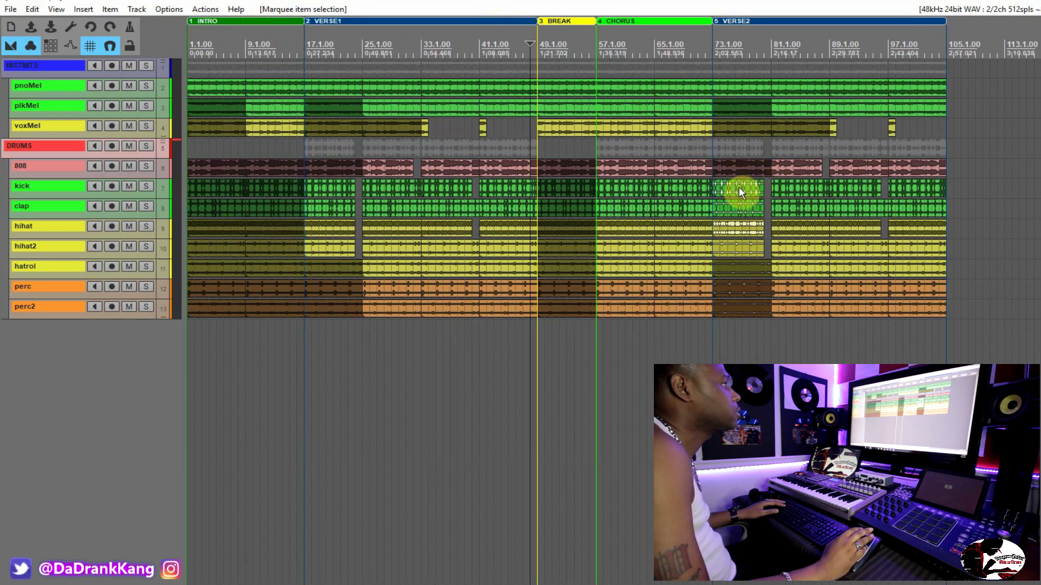
pyautogui.rightClick(738, 187)
pyautogui.click(698, 350)
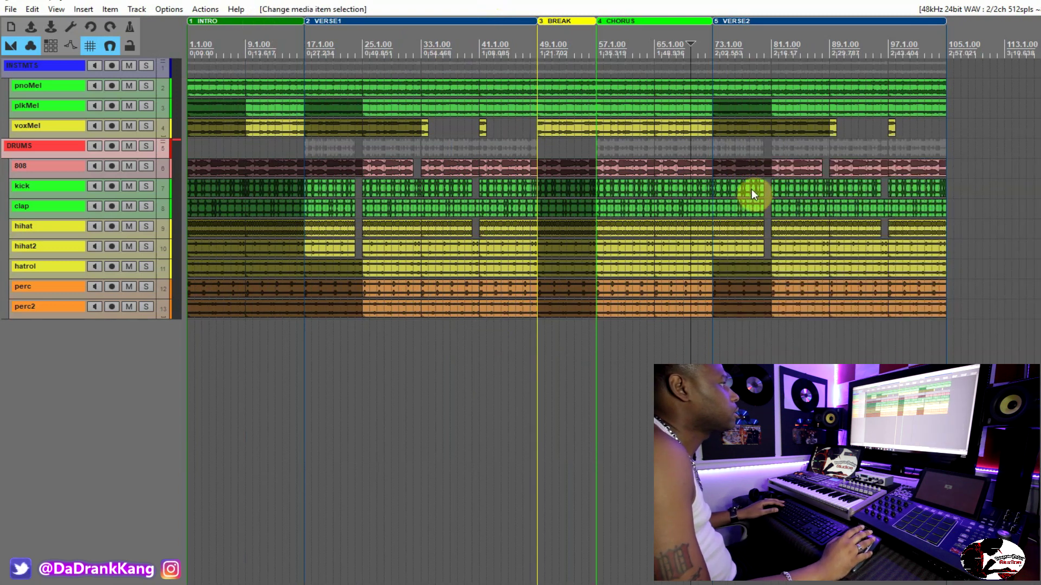
pyautogui.moveTo(751, 190); pyautogui.dragTo(743, 243)
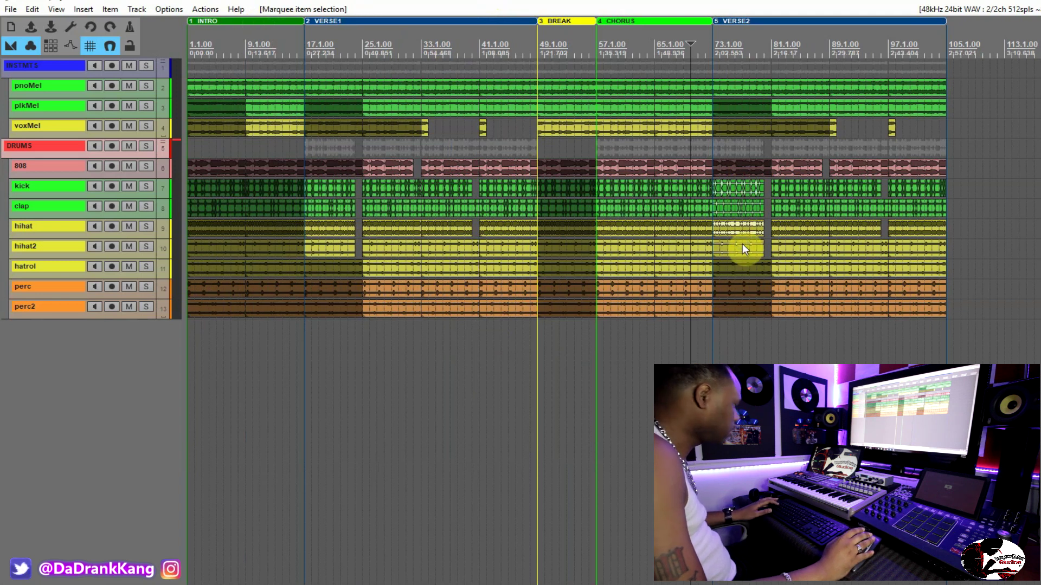
pyautogui.click(742, 244)
pyautogui.scroll(4, 759, 229)
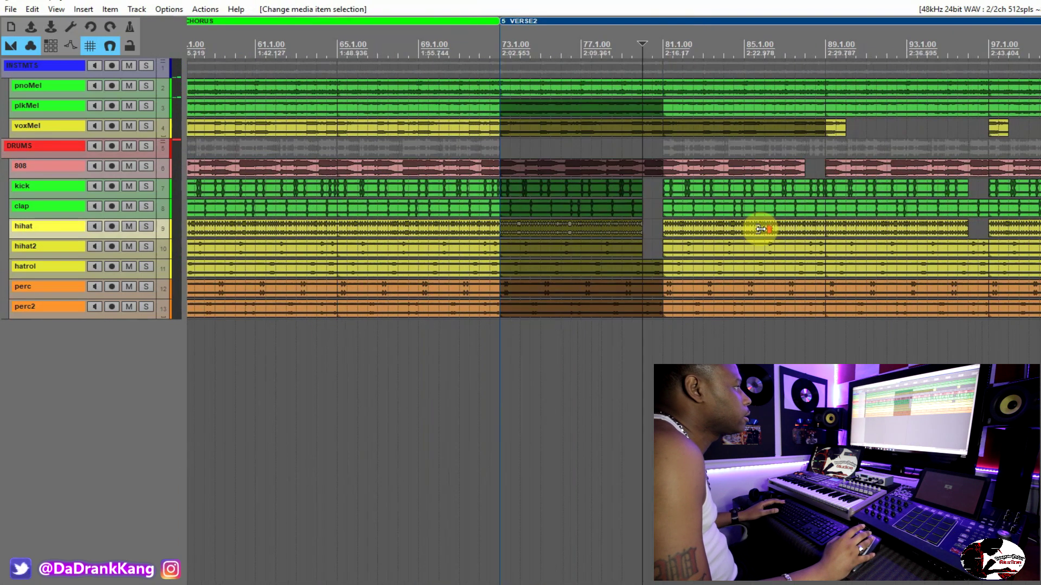
pyautogui.scroll(4, 759, 228)
# Step: Unmute the hihat, extend it to bar 81, split at bar 80 and delete the left part
pyautogui.click(603, 231)
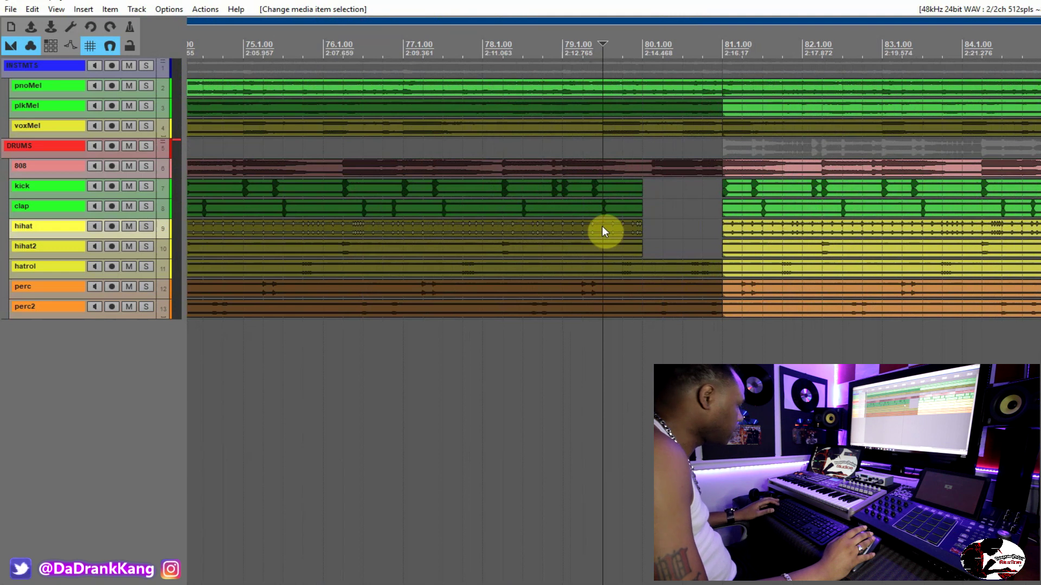
pyautogui.press('u')
pyautogui.moveTo(642, 226); pyautogui.dragTo(721, 225)
pyautogui.click(643, 225)
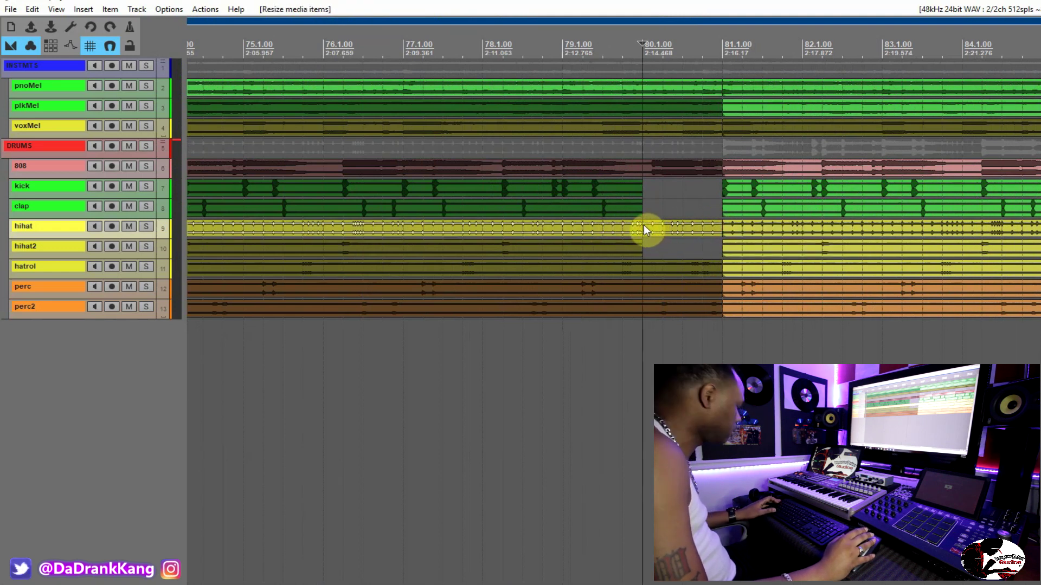
pyautogui.press('s')
pyautogui.click(616, 230)
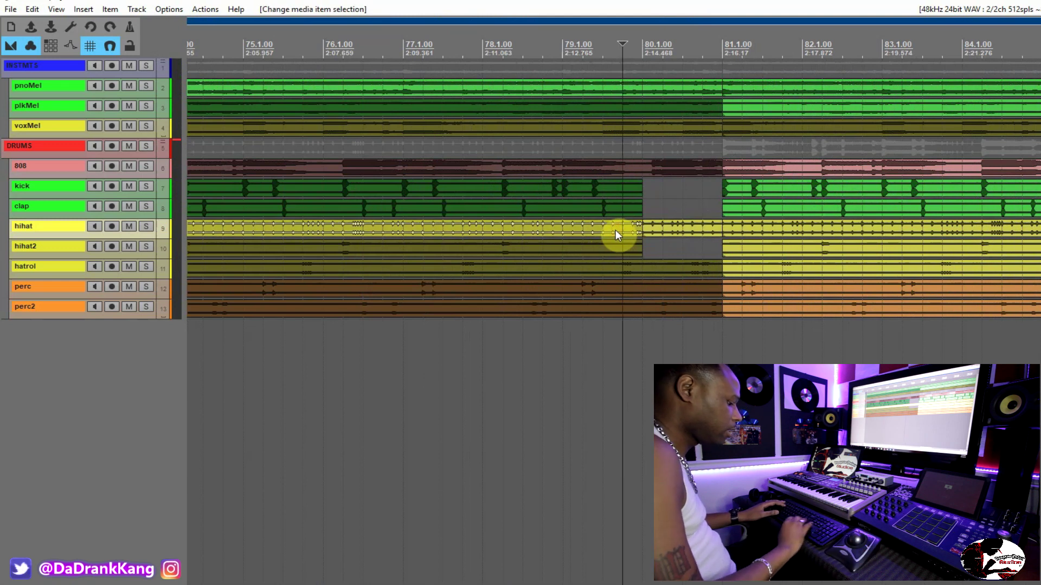
pyautogui.press('Delete')
# Step: Trim the hihat fill to end at 80.4 while auditioning from just before it
pyautogui.click(593, 364)
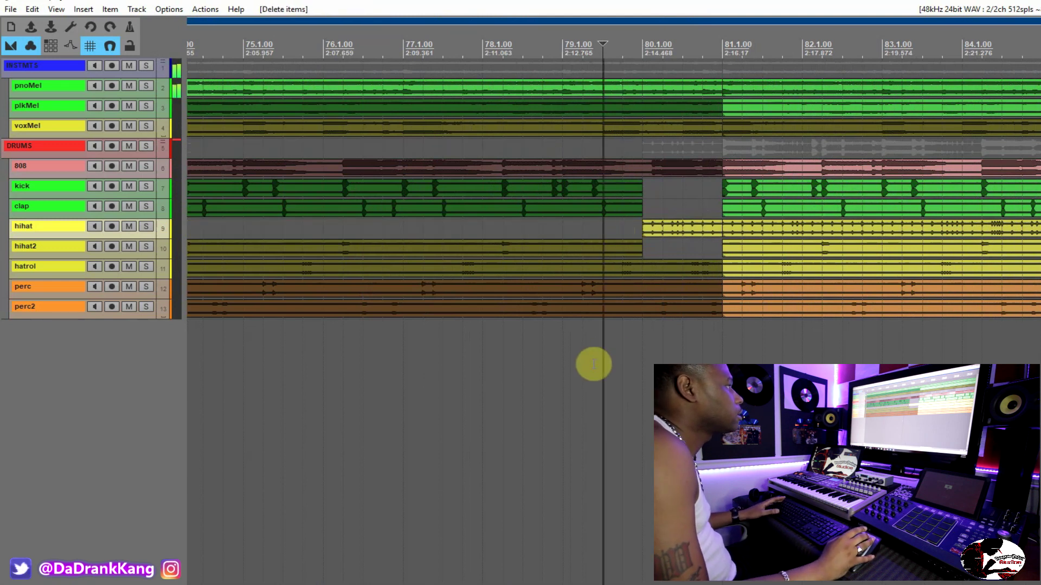
pyautogui.scroll(-3, 594, 365)
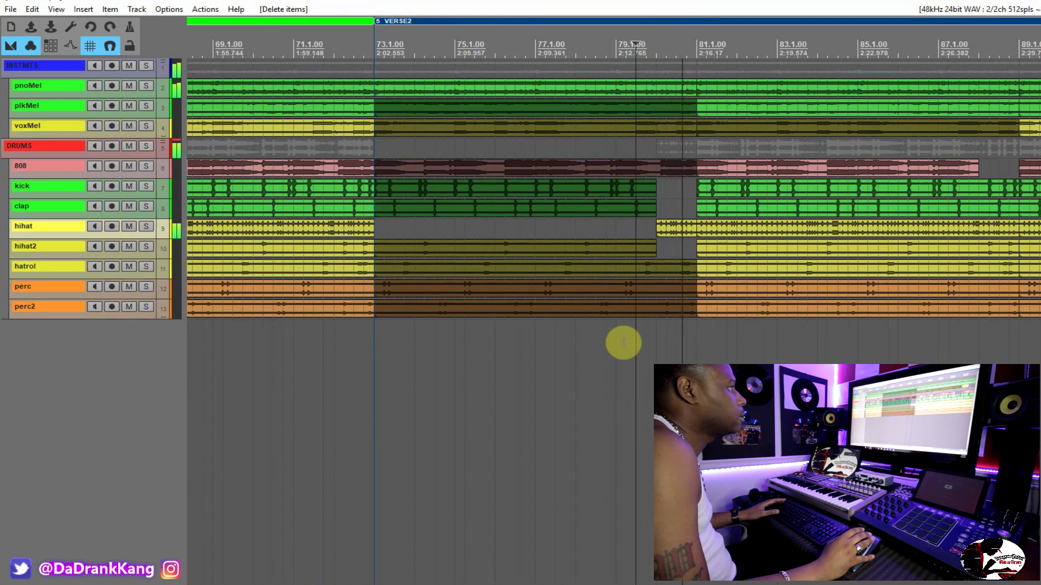
pyautogui.click(583, 352)
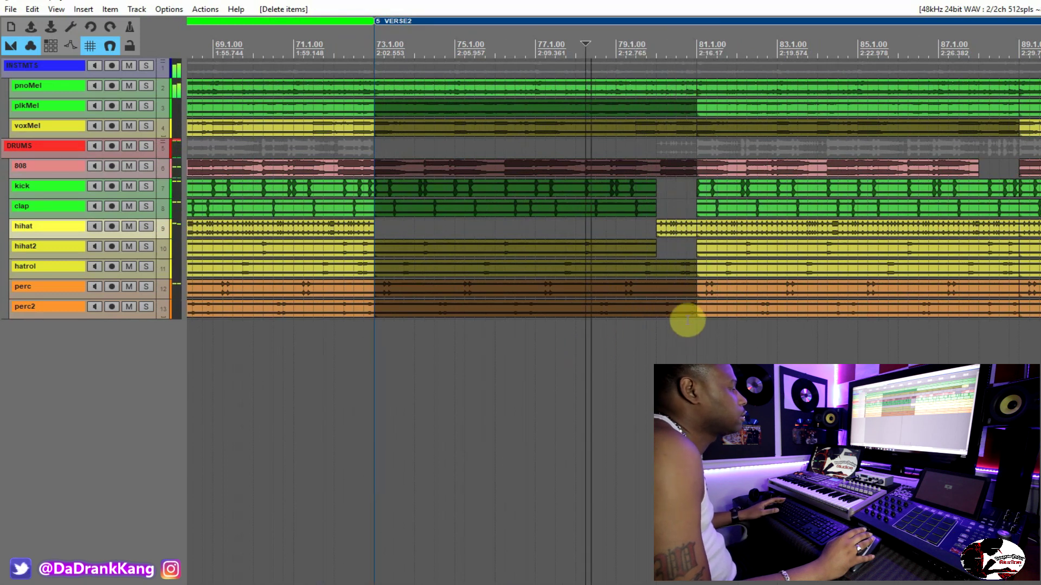
pyautogui.moveTo(691, 230); pyautogui.dragTo(674, 233)
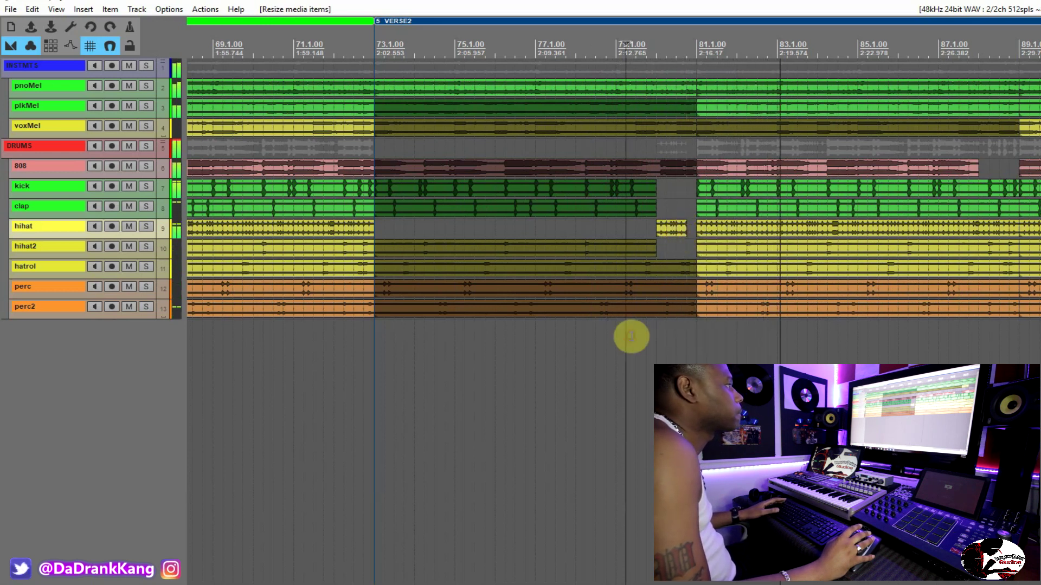
pyautogui.scroll(3, 662, 295)
pyautogui.press('space')
# Step: Split the pnoMel item at the fill near 80.3
pyautogui.click(743, 88)
pyautogui.scroll(5, 744, 88)
pyautogui.press('s')
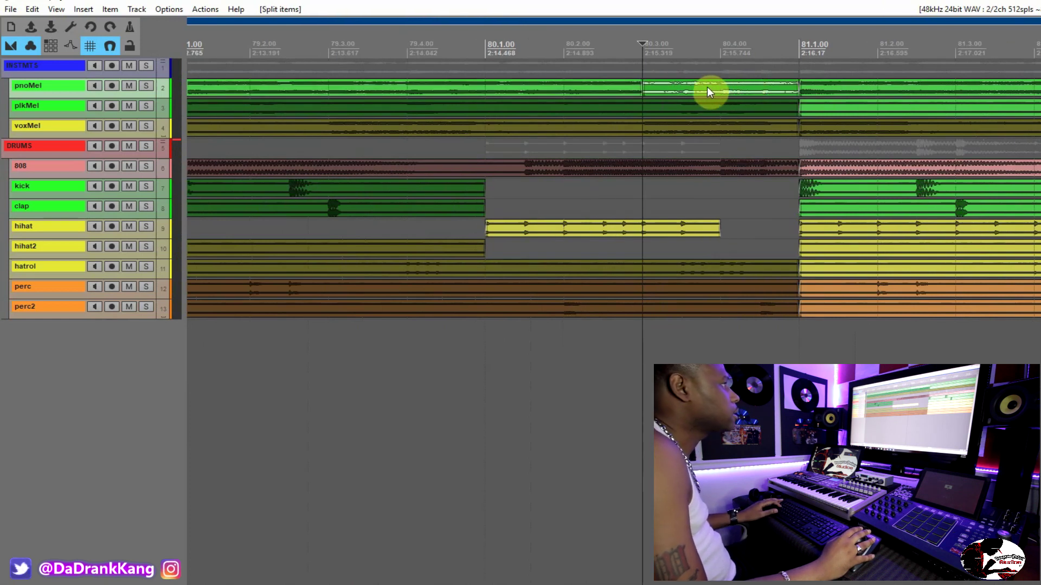
# Step: Set the grid line spacing to 1/16
pyautogui.rightClick(90, 47)
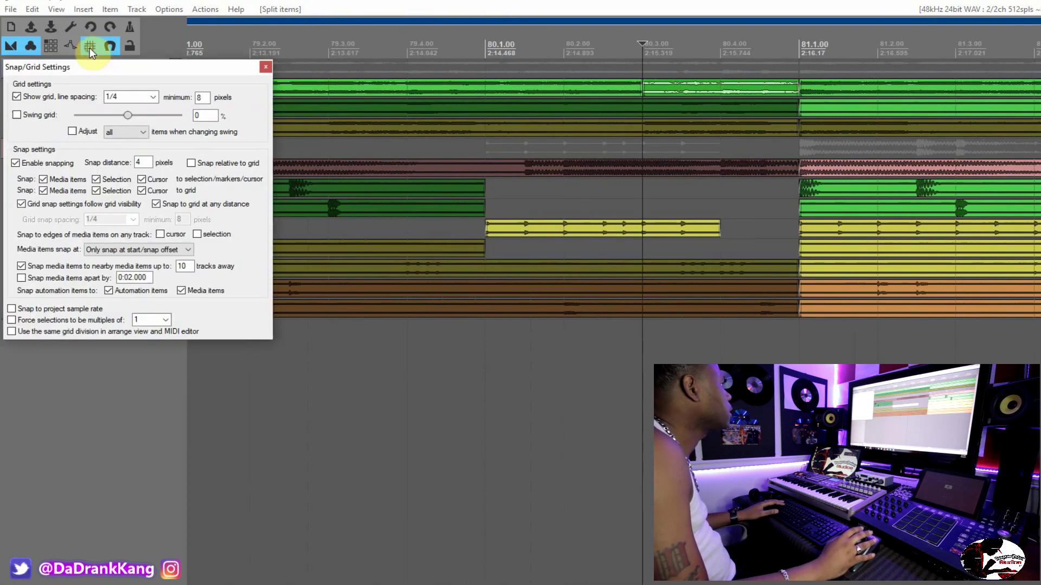
pyautogui.click(154, 98)
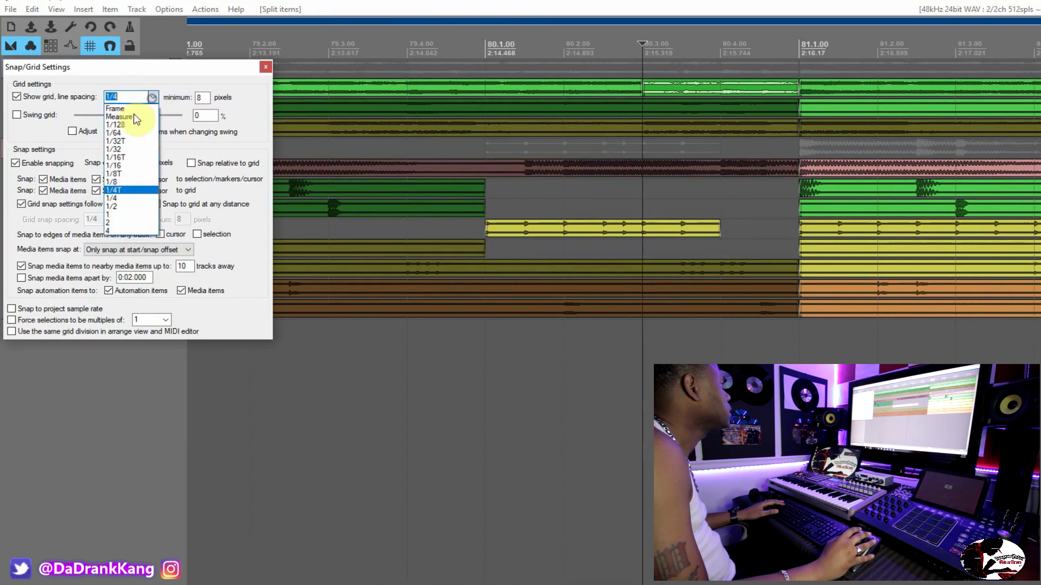
pyautogui.click(125, 166)
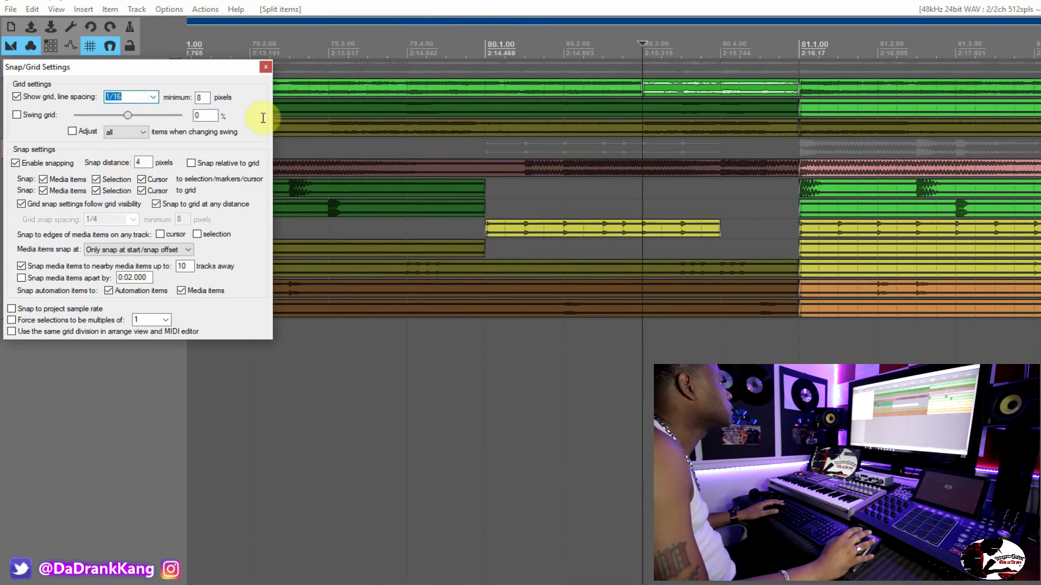
pyautogui.click(265, 68)
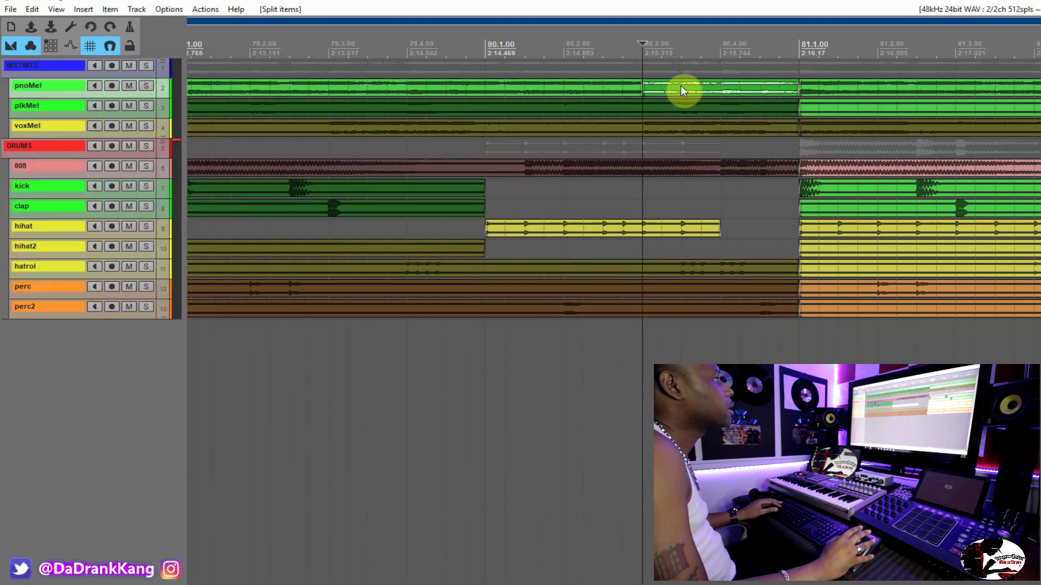
# Step: Split pnoMel near the end of bar 80, shorten the piece before bar 81, and audition
pyautogui.click(688, 87)
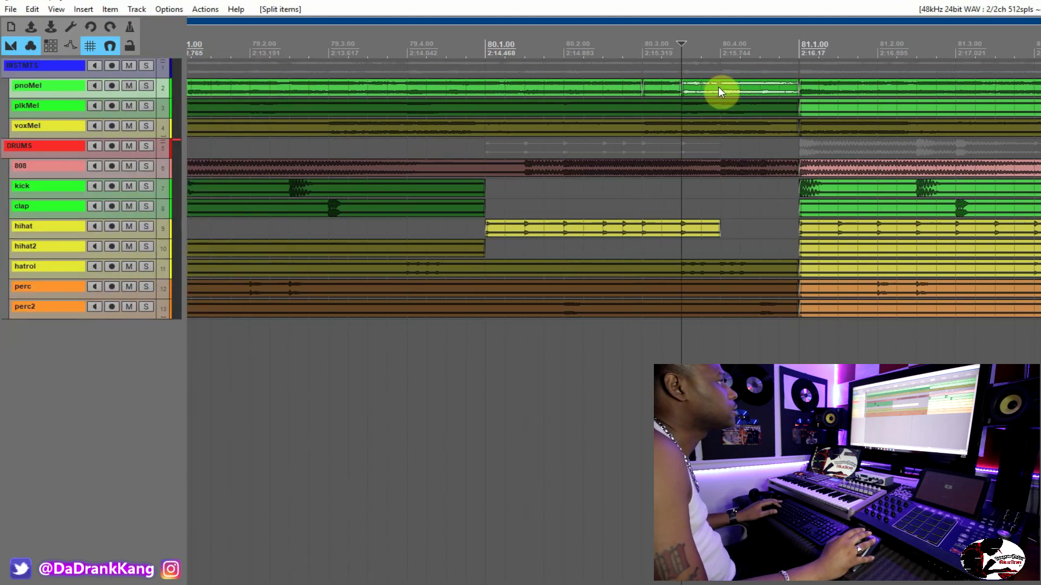
pyautogui.click(759, 88)
pyautogui.press('s')
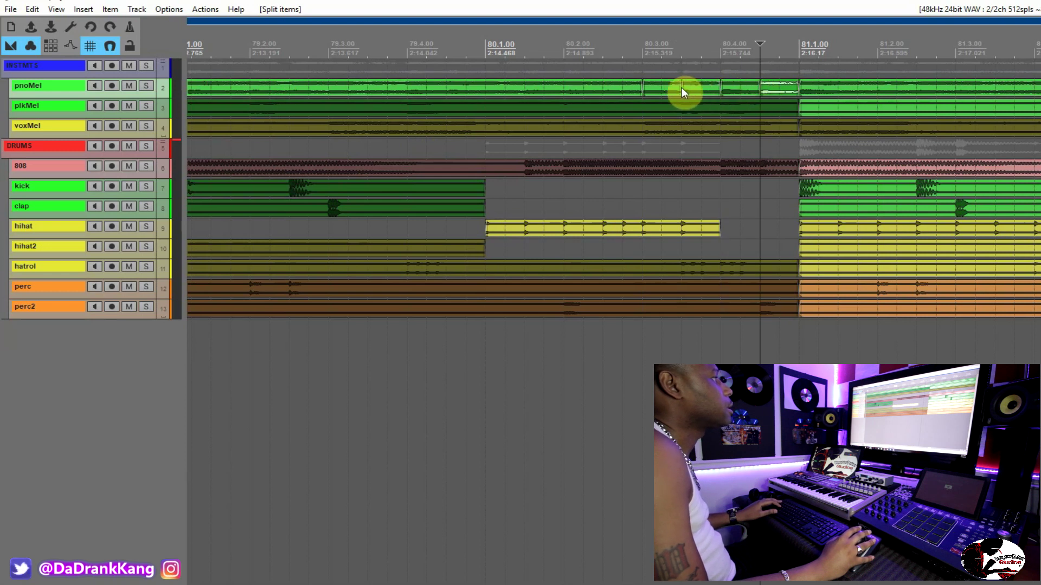
pyautogui.moveTo(678, 87); pyautogui.dragTo(740, 87)
pyautogui.click(525, 52)
pyautogui.press('space')
pyautogui.scroll(-5, 591, 74)
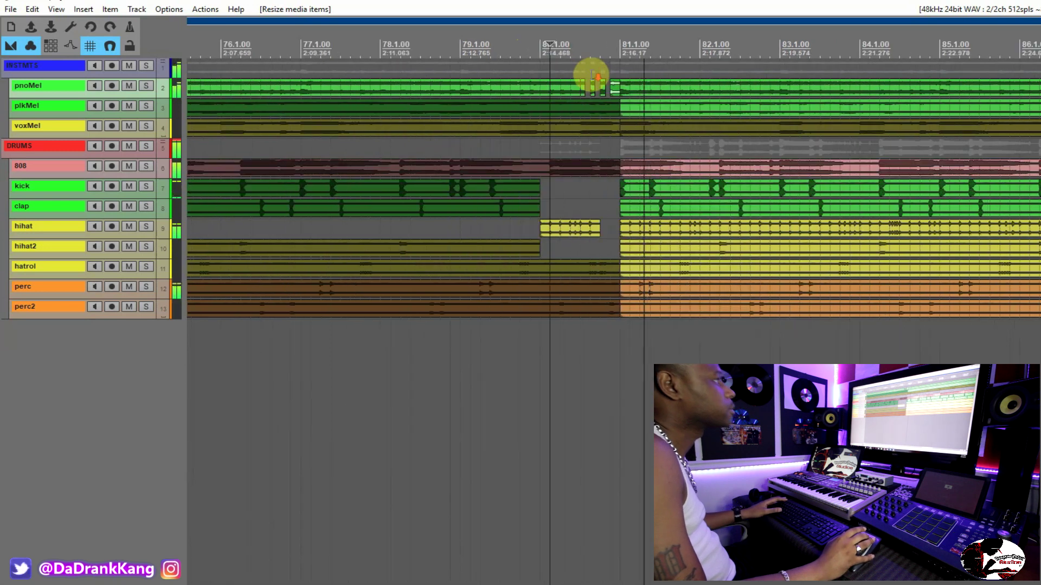
pyautogui.scroll(-3, 576, 387)
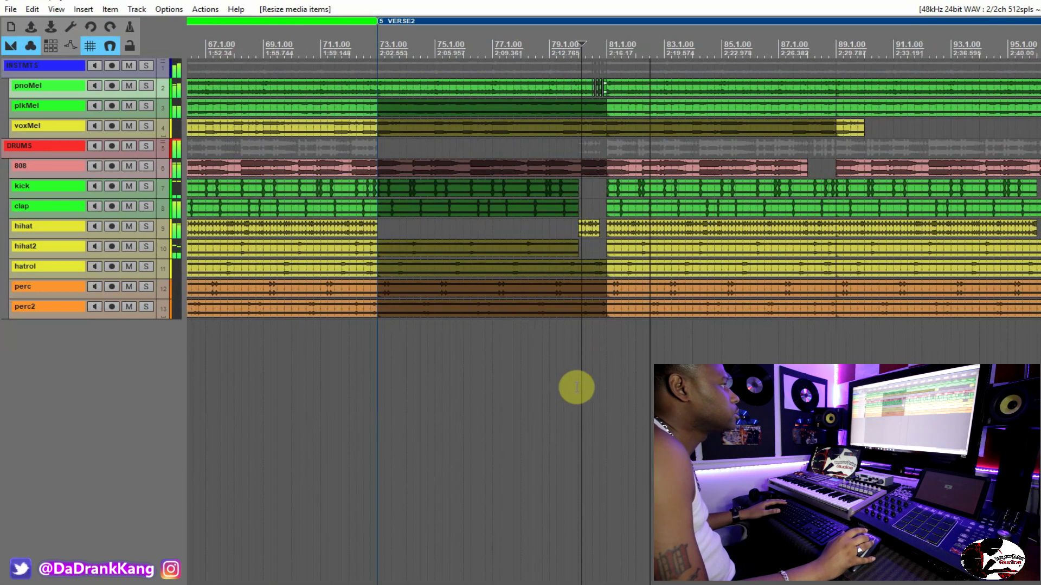
pyautogui.scroll(-3, 577, 387)
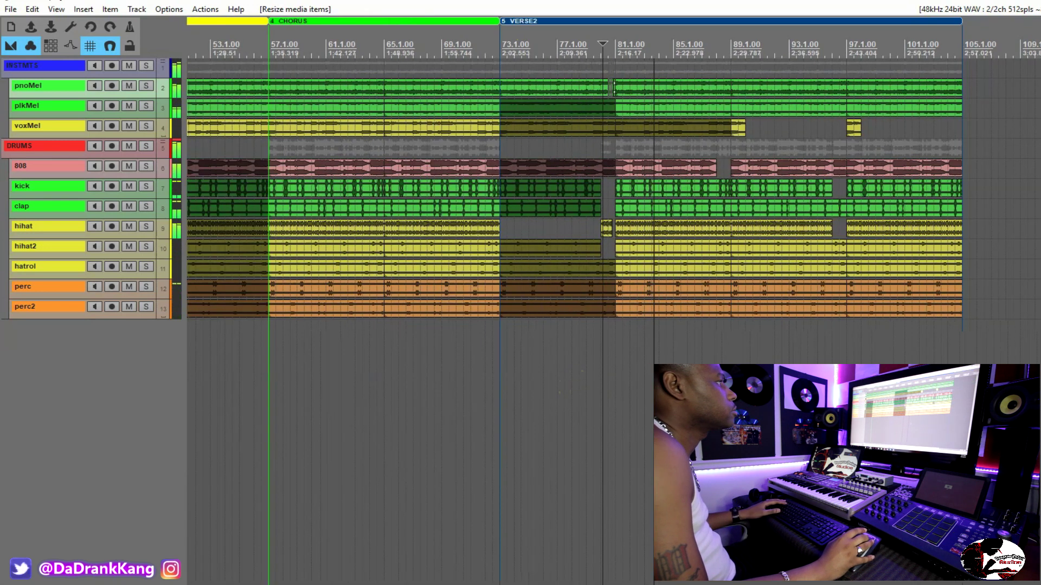
# Step: Trim the last 808 item so it starts at 101.3
pyautogui.scroll(-2, 543, 217)
pyautogui.click(775, 167)
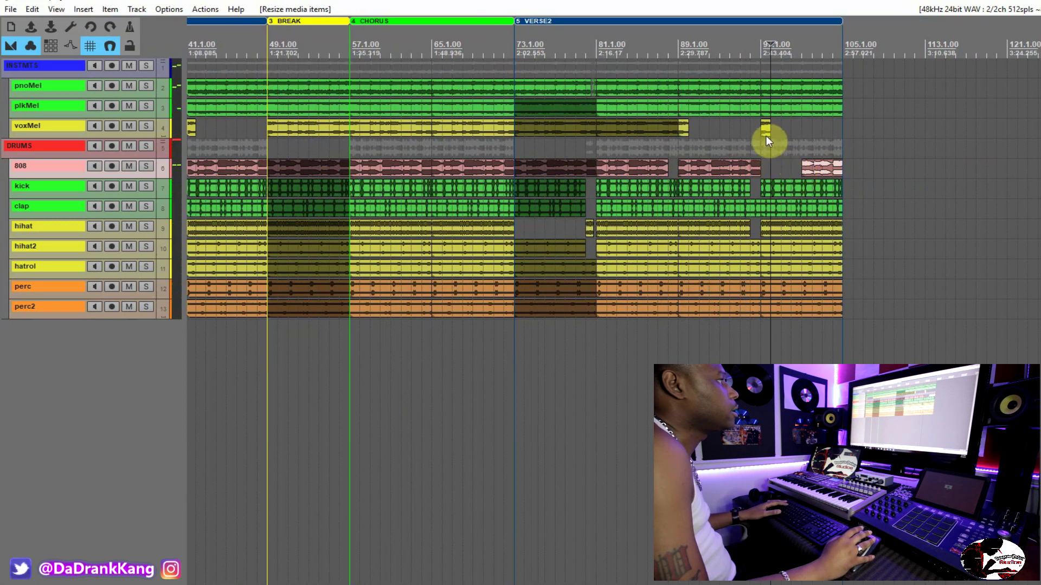
pyautogui.moveTo(805, 167); pyautogui.dragTo(802, 167)
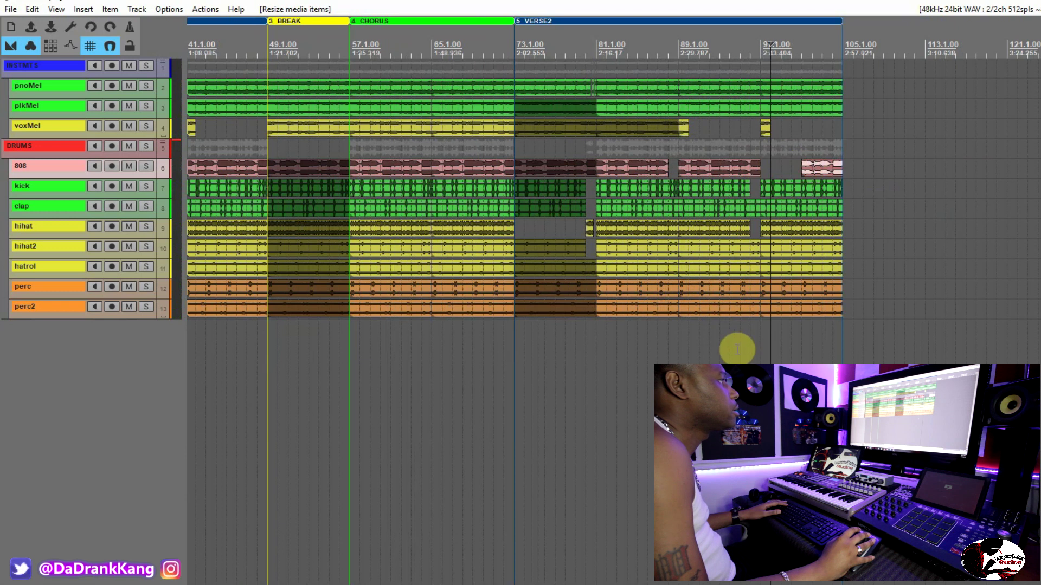
pyautogui.click(739, 349)
pyautogui.scroll(3, 822, 223)
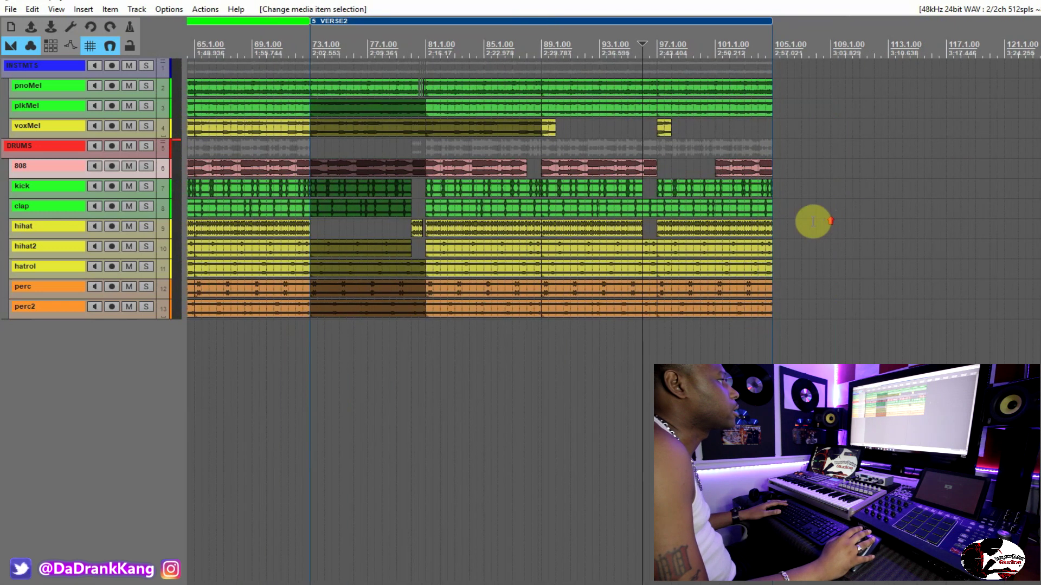
pyautogui.moveTo(721, 167); pyautogui.dragTo(743, 168)
pyautogui.click(635, 339)
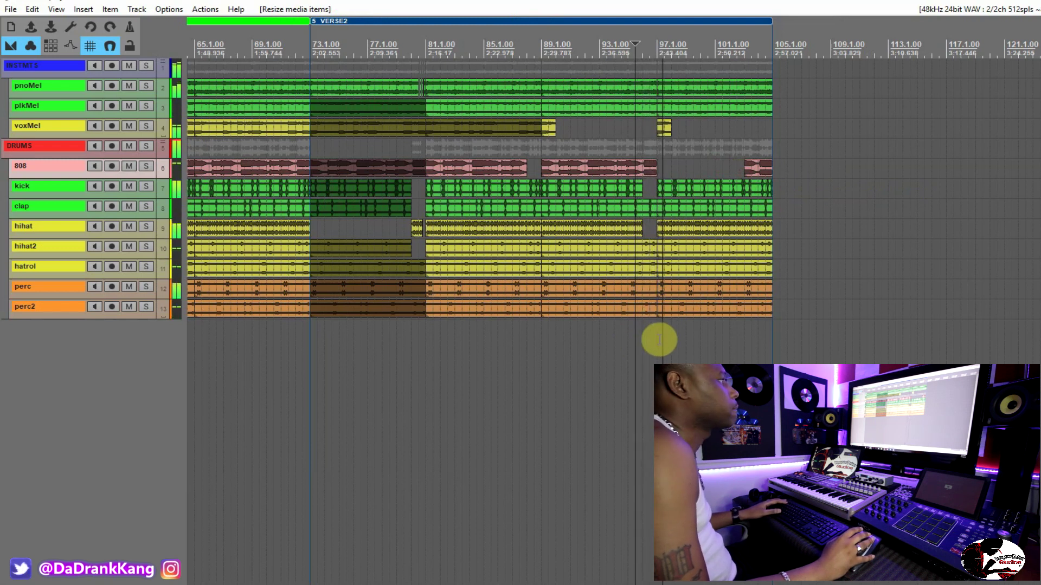
# Step: Lengthen the voxMel piece near bar 97, shorten the 808, and stop kick through perc2 at bar 104
pyautogui.moveTo(670, 131)
pyautogui.mouseDown()
pyautogui.moveTo(683, 133)
pyautogui.moveTo(672, 134)
pyautogui.mouseUp()
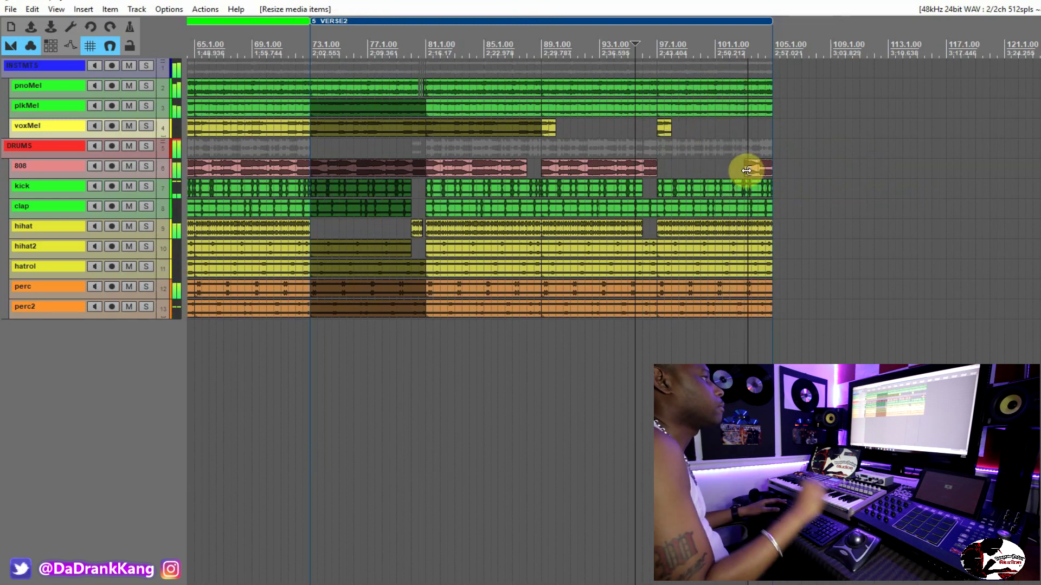
pyautogui.moveTo(764, 172); pyautogui.dragTo(758, 174)
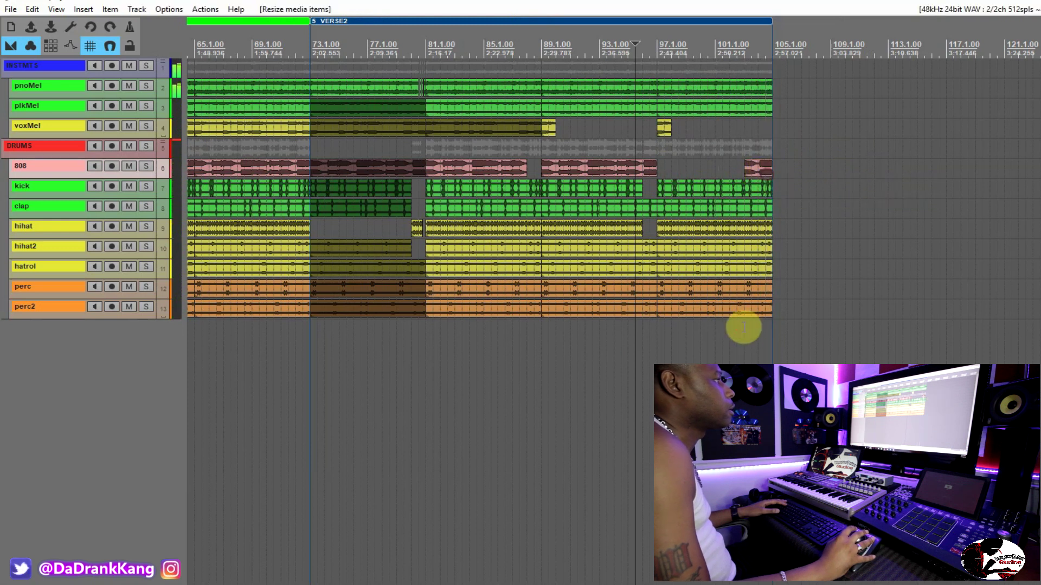
pyautogui.click(744, 326)
pyautogui.moveTo(759, 353); pyautogui.dragTo(758, 189)
pyautogui.click(737, 345)
pyautogui.scroll(3, 736, 347)
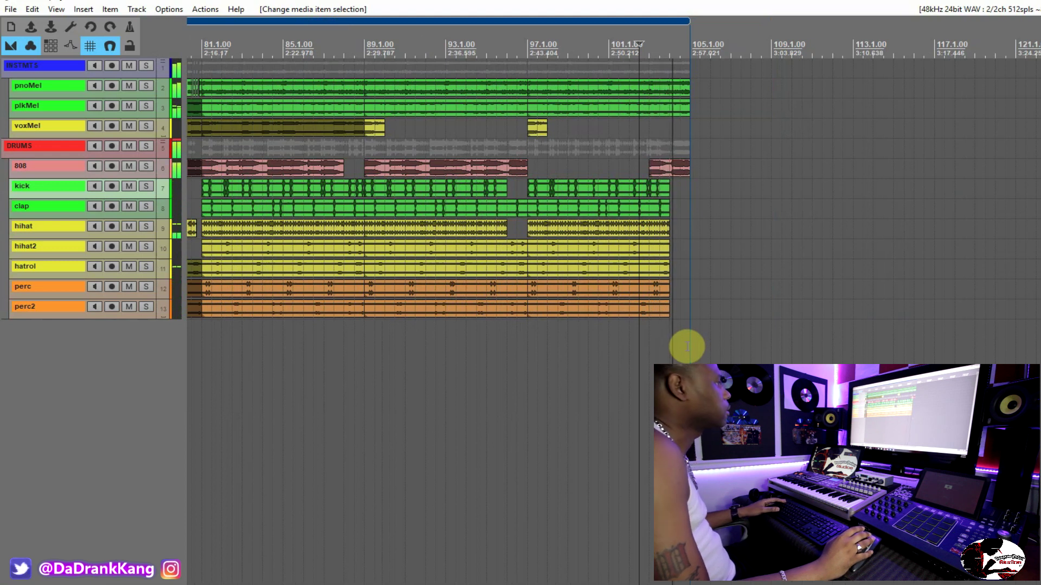
# Step: Duplicate the BREAK and CHORUS regions with their stems after VERSE2, filling bars 105–129
pyautogui.scroll(-2, 687, 346)
pyautogui.scroll(-3, 687, 346)
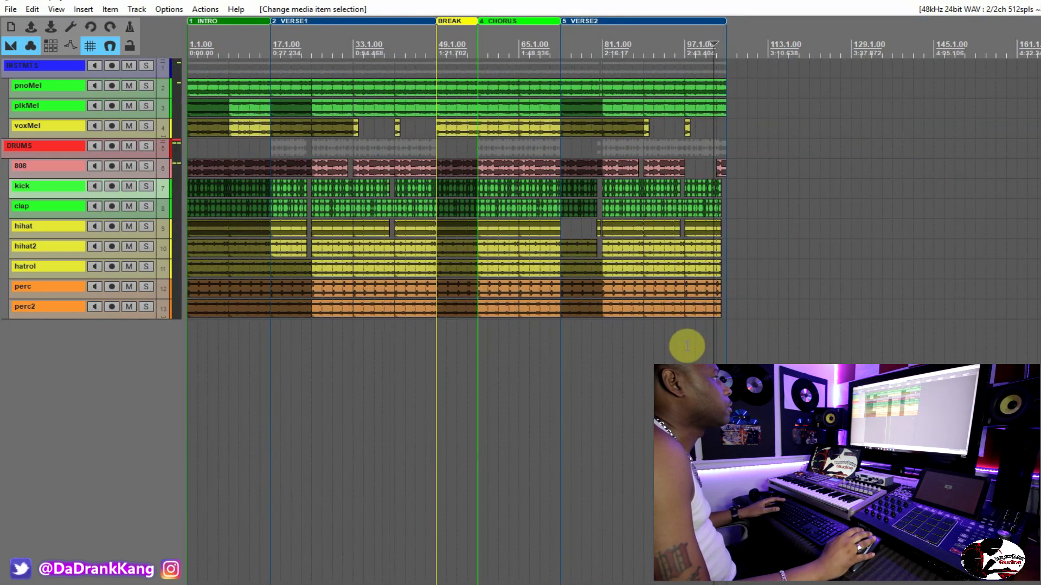
pyautogui.moveTo(601, 33); pyautogui.dragTo(728, 49)
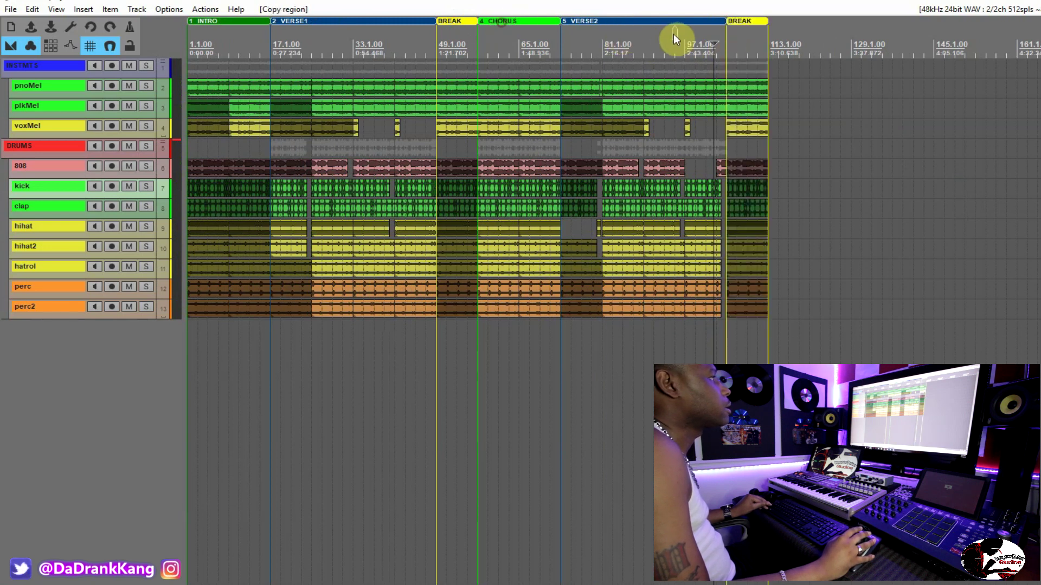
pyautogui.moveTo(769, 45); pyautogui.dragTo(770, 43)
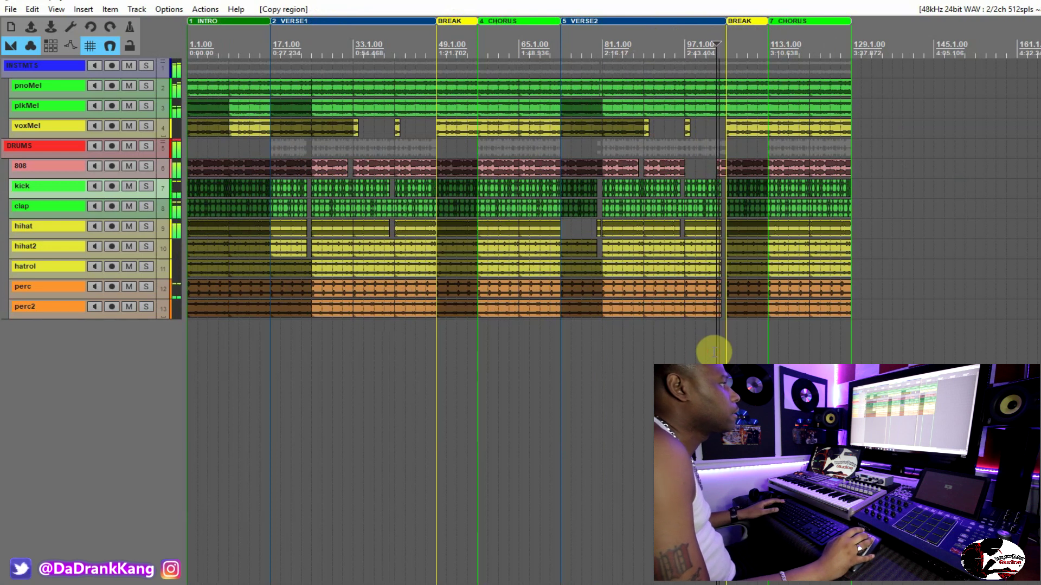
pyautogui.scroll(-3, 714, 351)
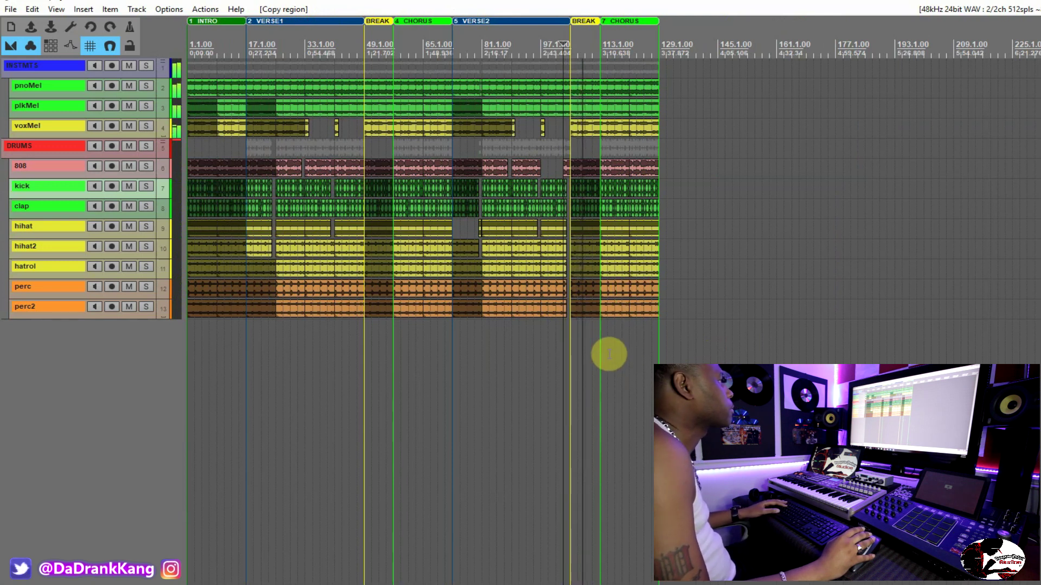
pyautogui.scroll(-2, 644, 388)
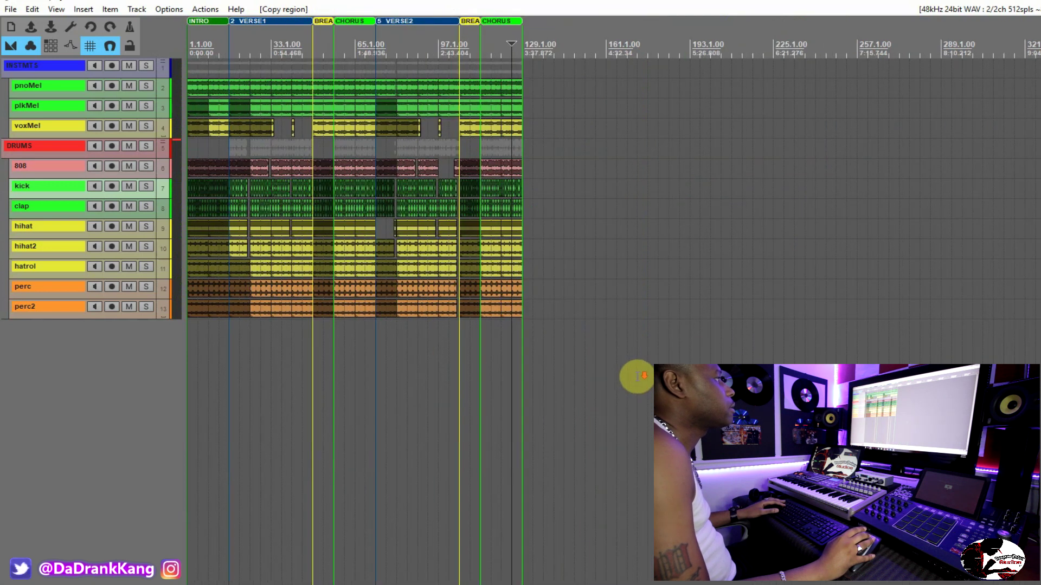
# Step: Copy the selected stem items on all tracks to start at bar 129, then play the new ending
pyautogui.scroll(2, 266, 59)
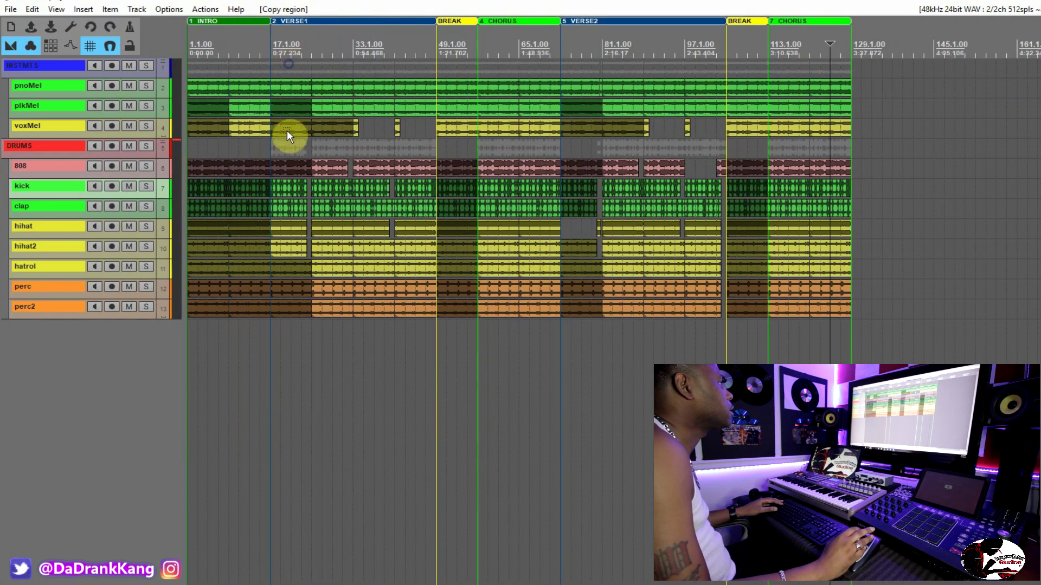
pyautogui.moveTo(289, 327); pyautogui.dragTo(329, 70)
pyautogui.moveTo(369, 188); pyautogui.dragTo(428, 330)
pyautogui.moveTo(324, 86); pyautogui.dragTo(872, 86)
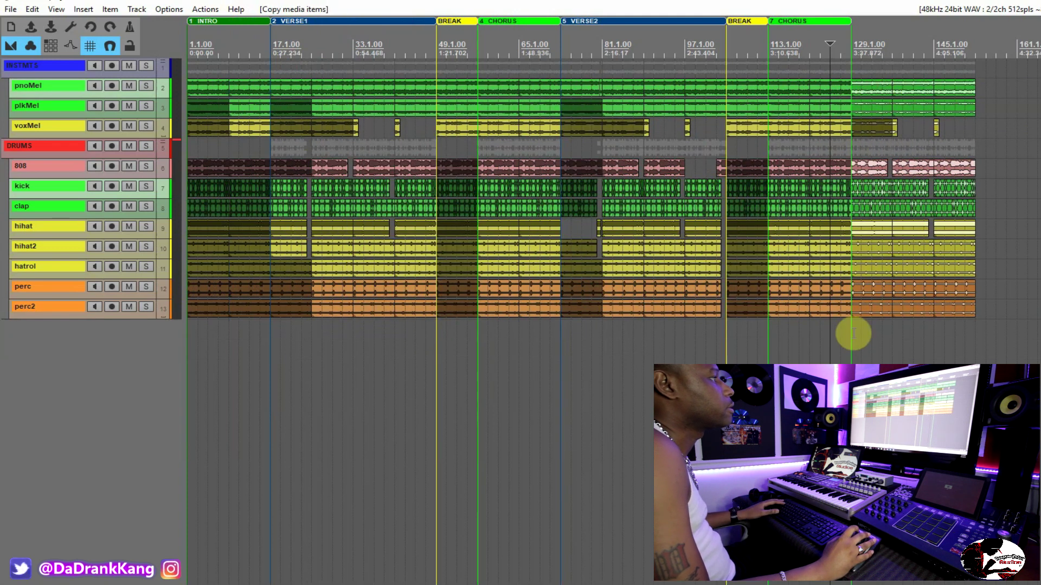
pyautogui.click(850, 359)
pyautogui.scroll(3, 850, 361)
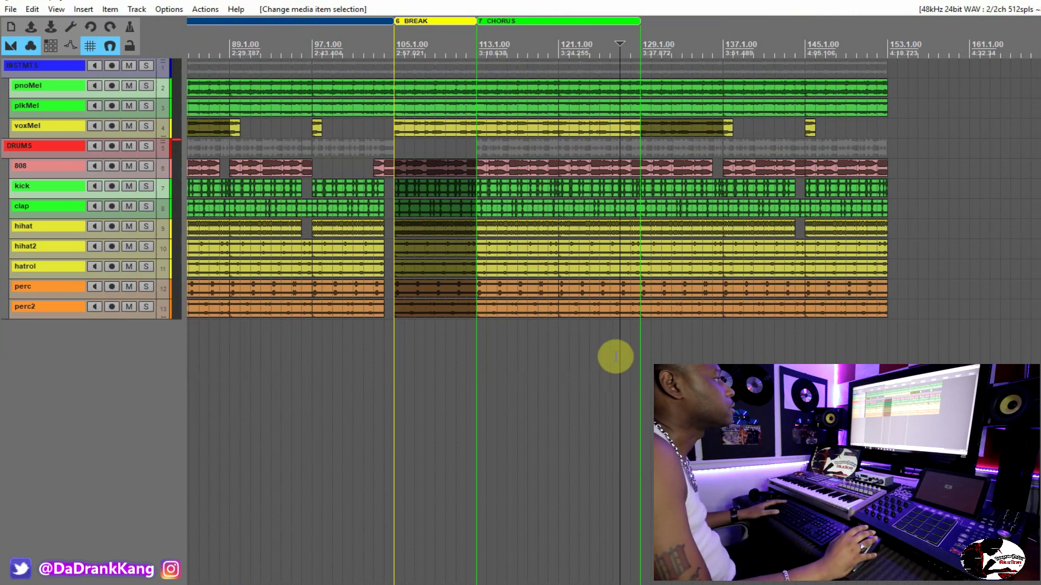
pyautogui.press('space')
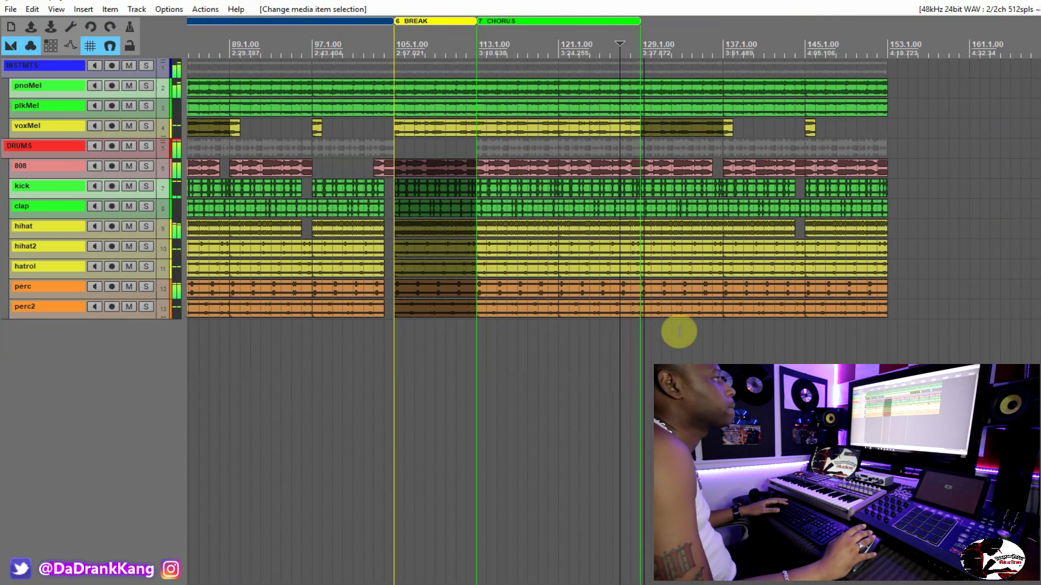
# Step: Create a new region 8 spanning bars 129 to 153
pyautogui.moveTo(645, 52); pyautogui.dragTo(883, 57)
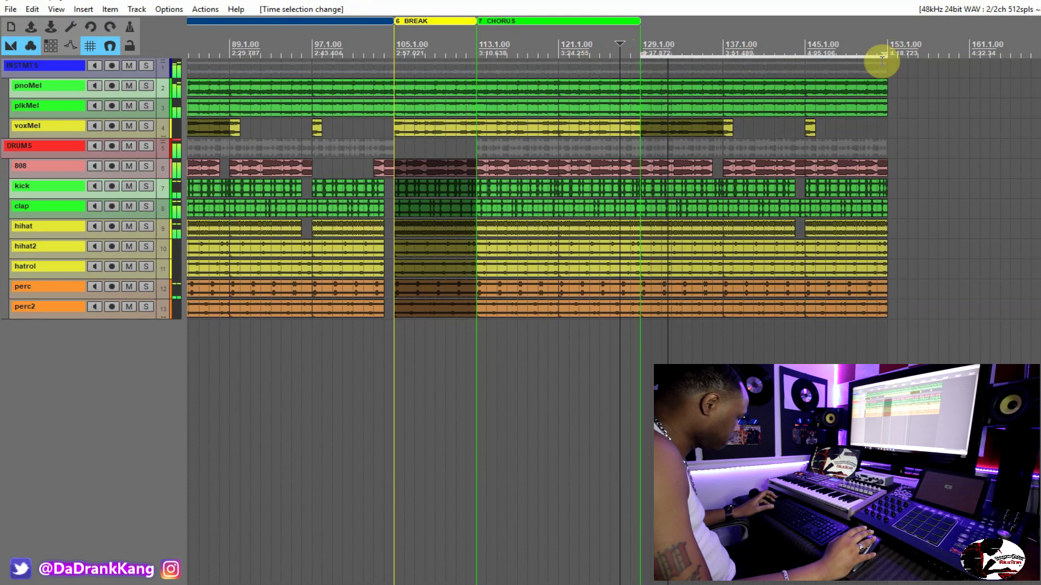
pyautogui.hotkey('shift', 'r')
pyautogui.click(708, 23)
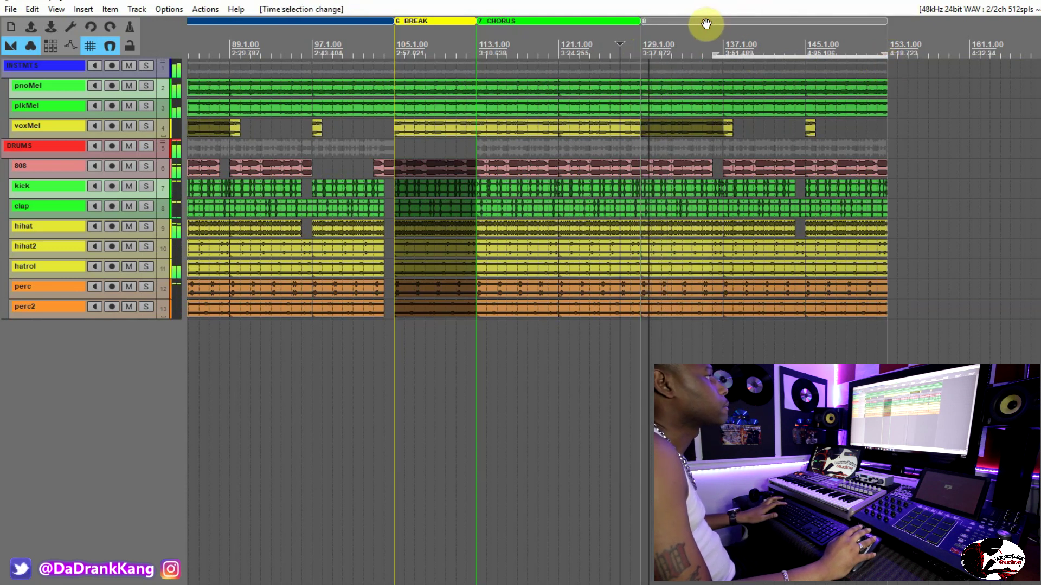
# Step: Name region 8 OUTRO, set its colour to red, and clear the time selection
pyautogui.doubleClick(706, 23)
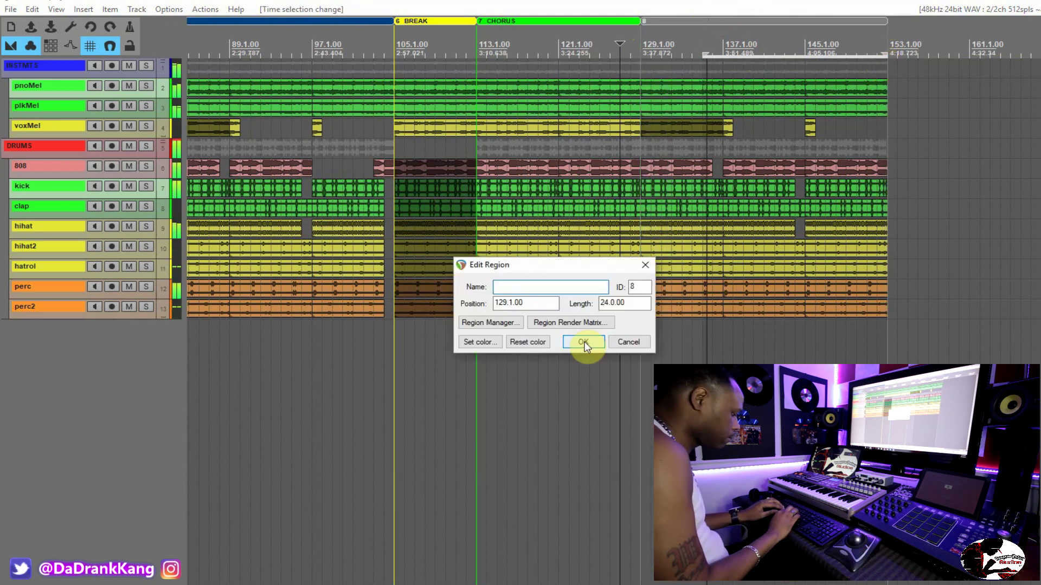
pyautogui.write('OUTRO')
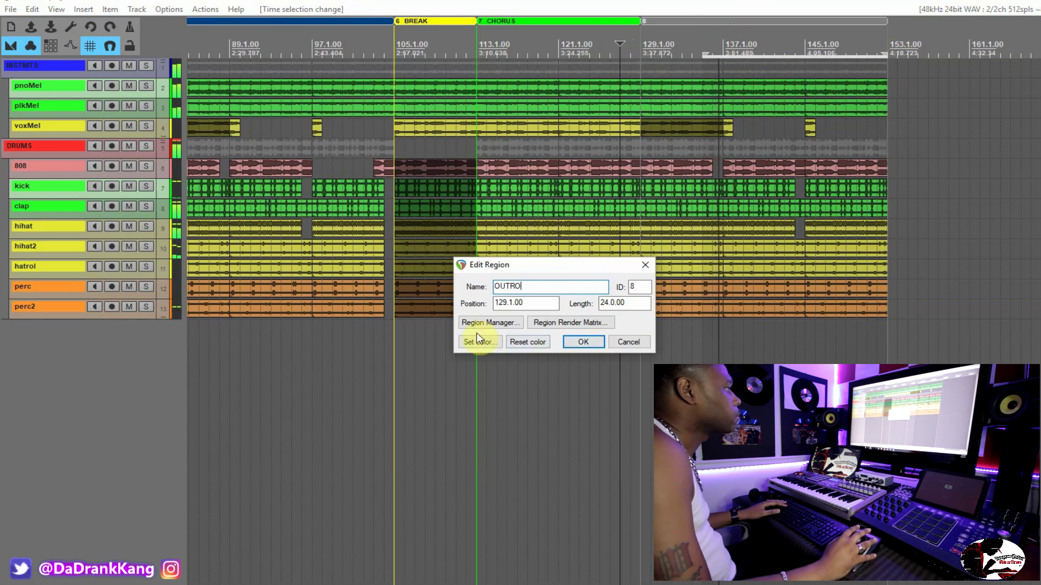
pyautogui.click(476, 340)
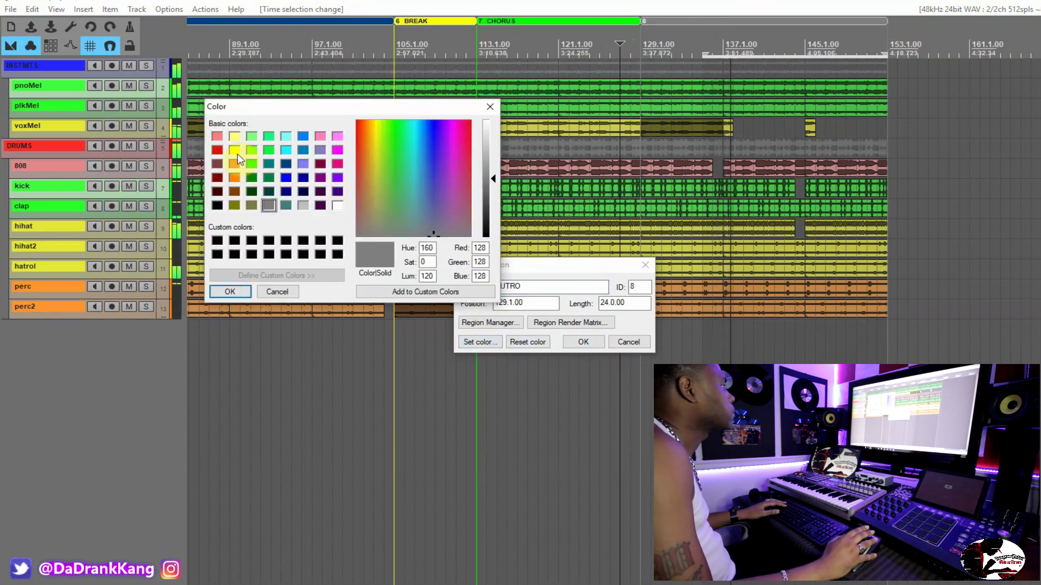
pyautogui.click(217, 149)
pyautogui.click(246, 292)
pyautogui.click(584, 342)
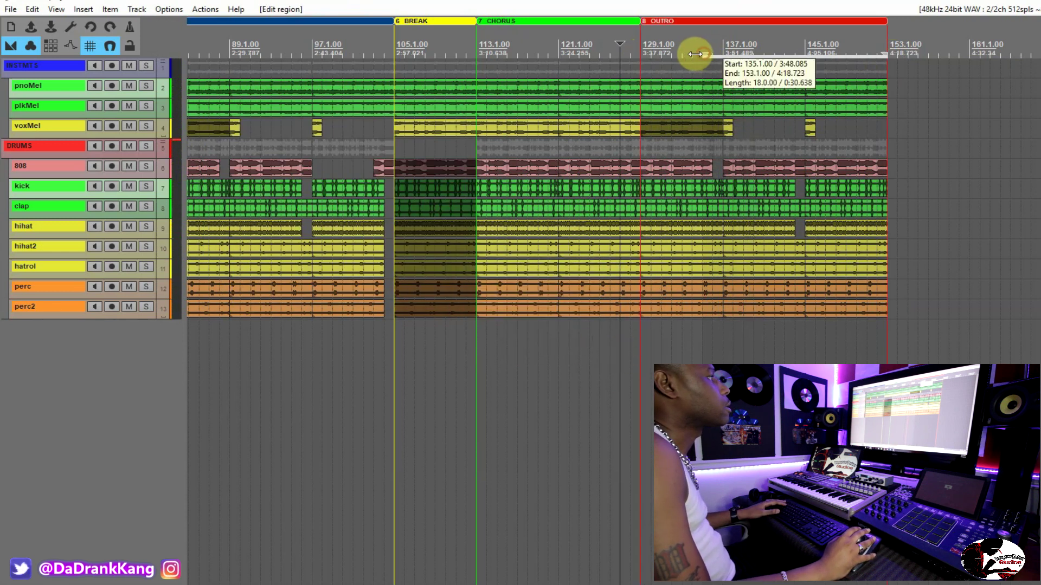
pyautogui.moveTo(695, 54); pyautogui.dragTo(658, 61)
pyautogui.press('Escape')
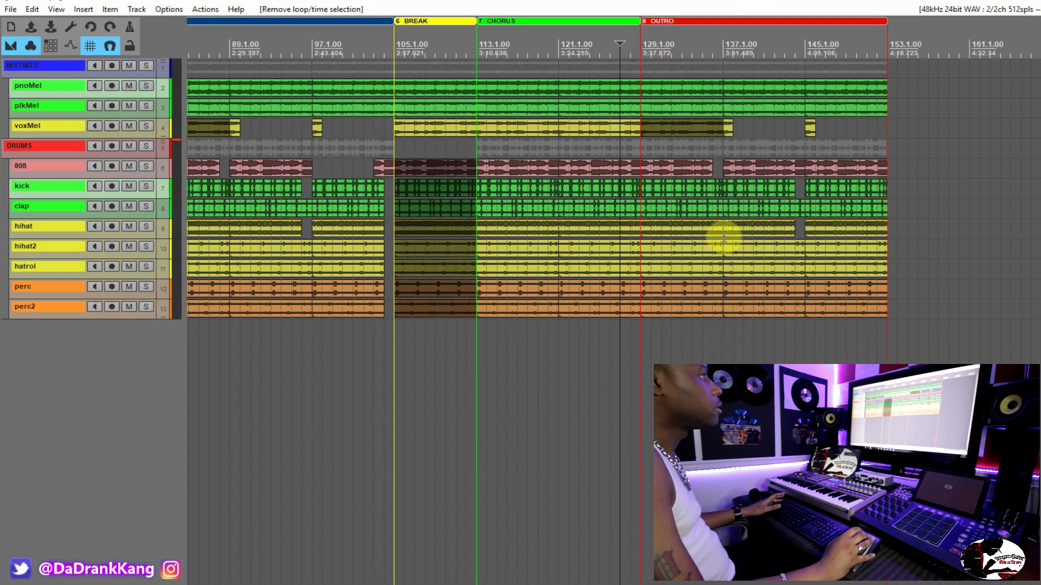
pyautogui.scroll(-5, 724, 237)
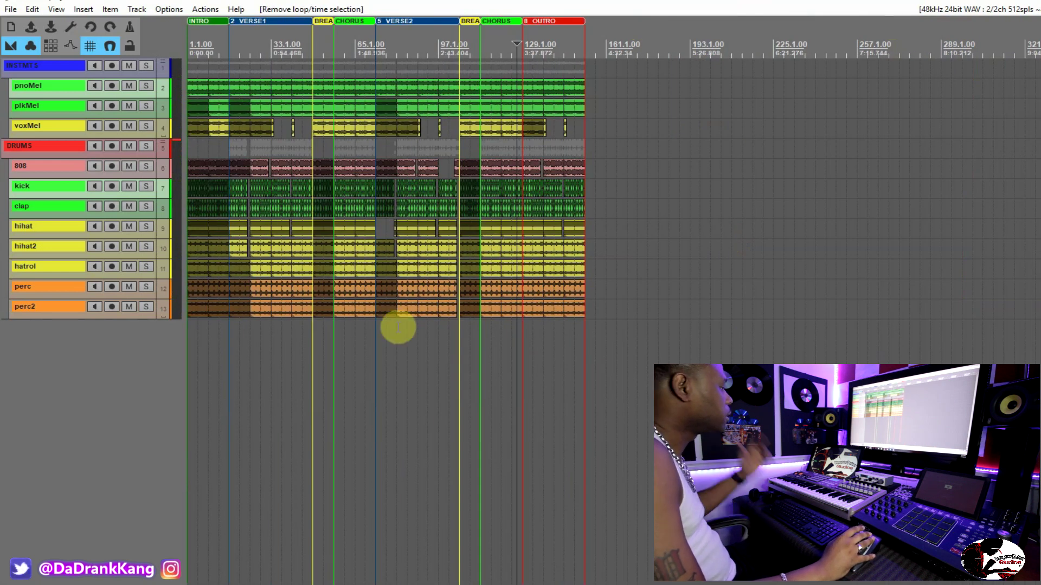